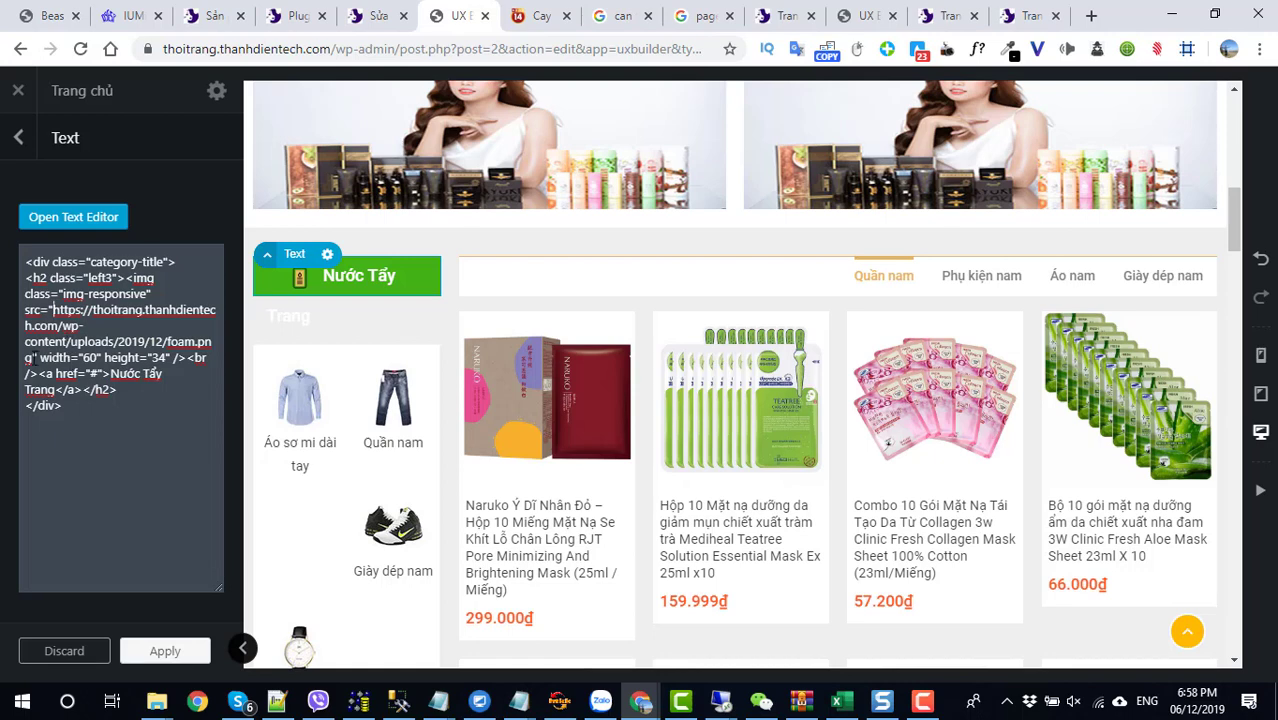
{"action": "left_click_drag", "start_coordinate": [53, 310], "coordinate": [36, 357]}
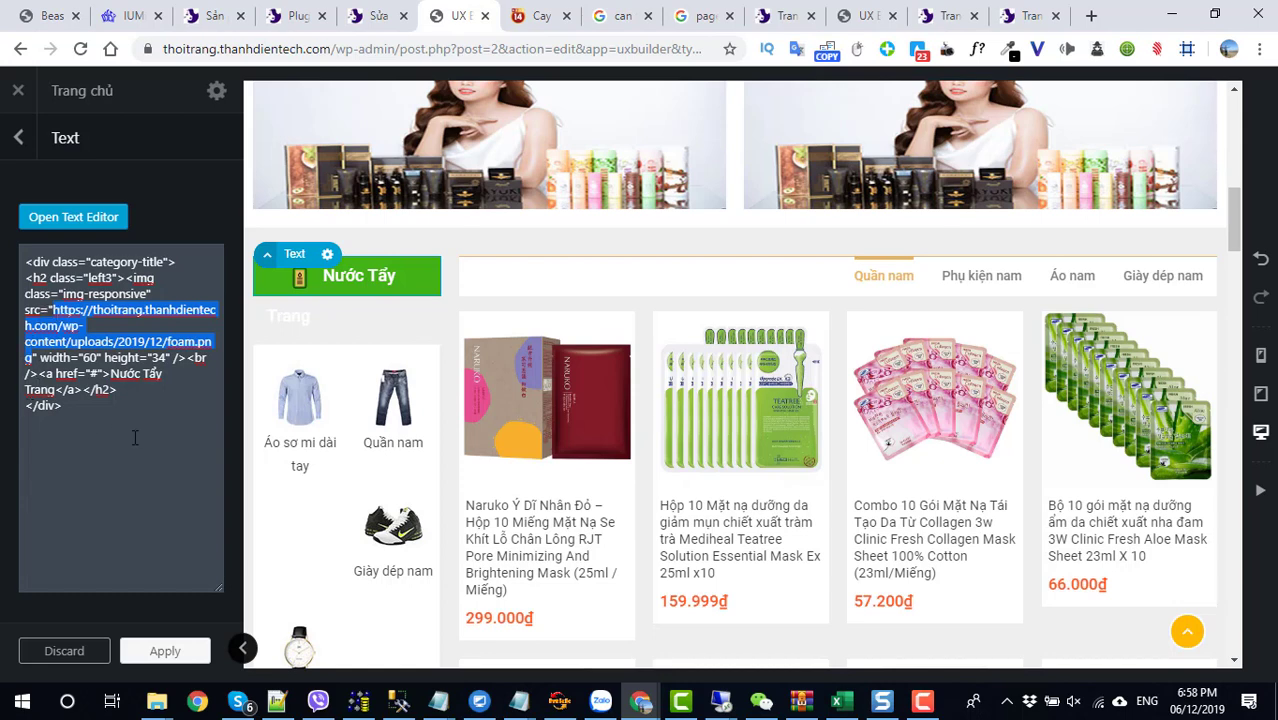
{"action": "key", "text": "BackSpace"}
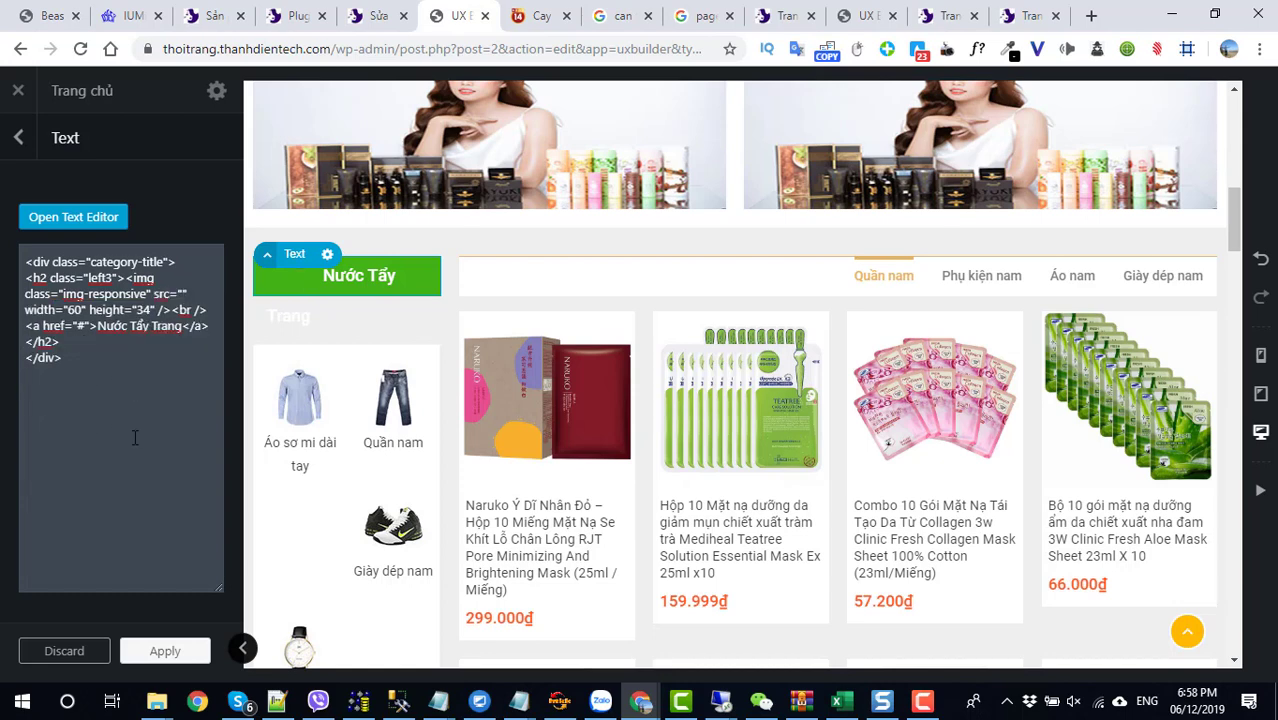
{"action": "type", "text": "https://thoitrang.thanhdientech.com/wp-content/uploads/2019/12/make-up.png"}
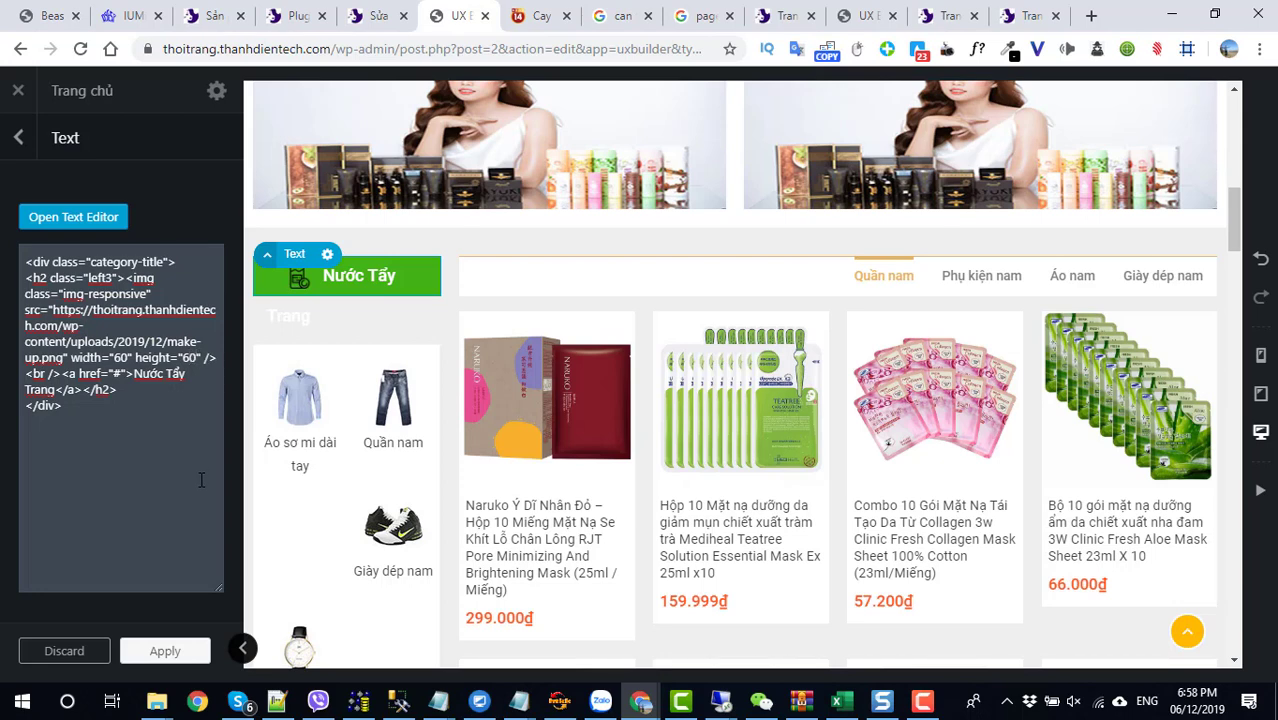
{"action": "left_click", "coordinate": [158, 655]}
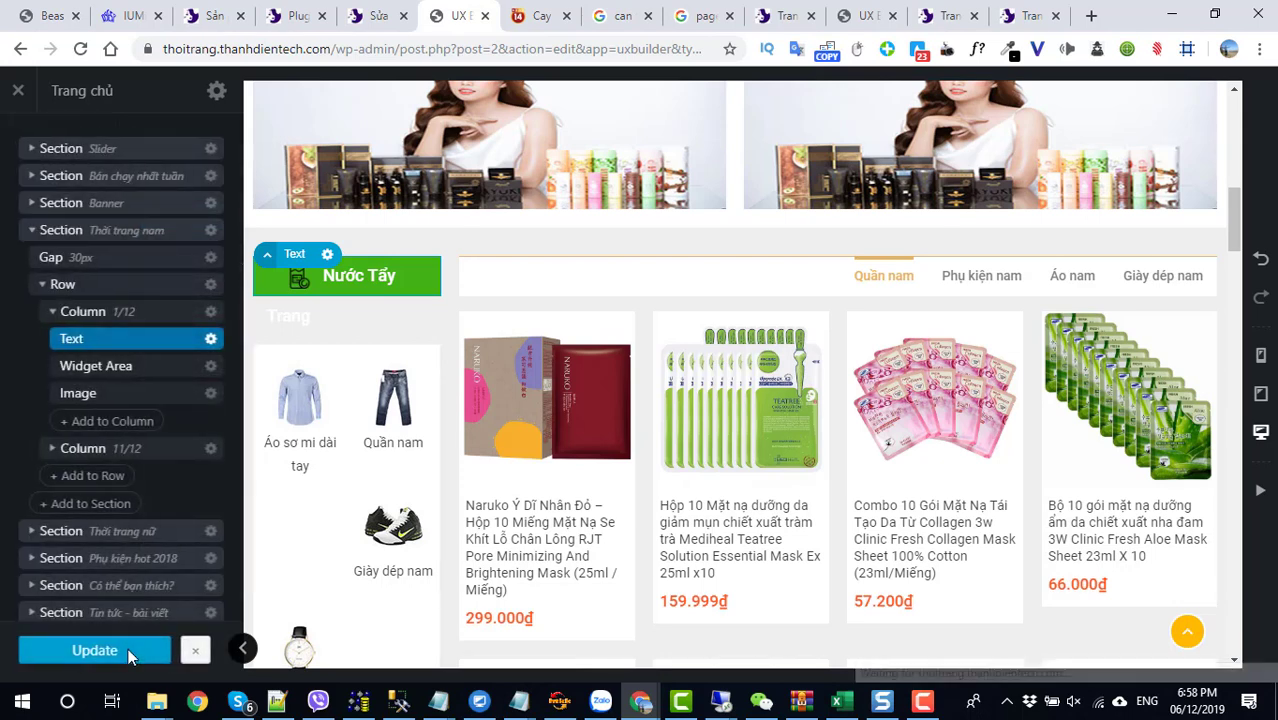
{"action": "left_click", "coordinate": [128, 648]}
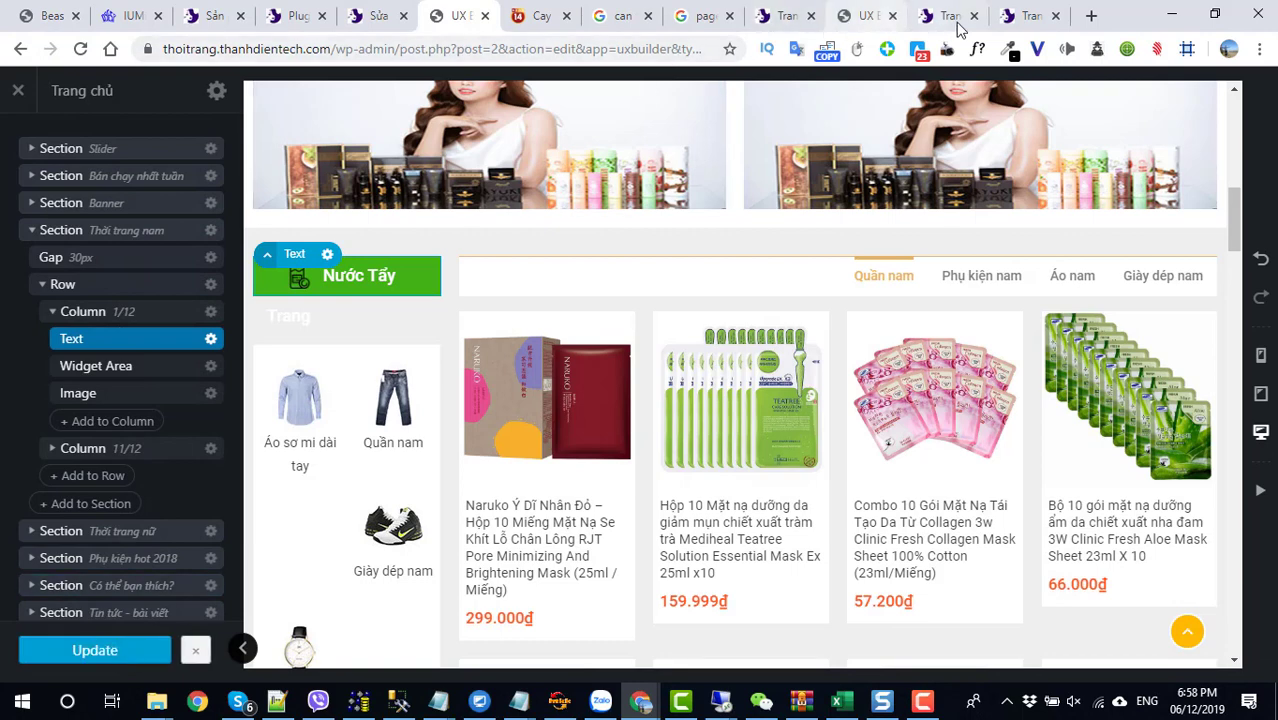
Step: Reload the live shop homepage and check the Nước Tẩy Trang heading icon and the products around it
{"action": "left_click", "coordinate": [1025, 15]}
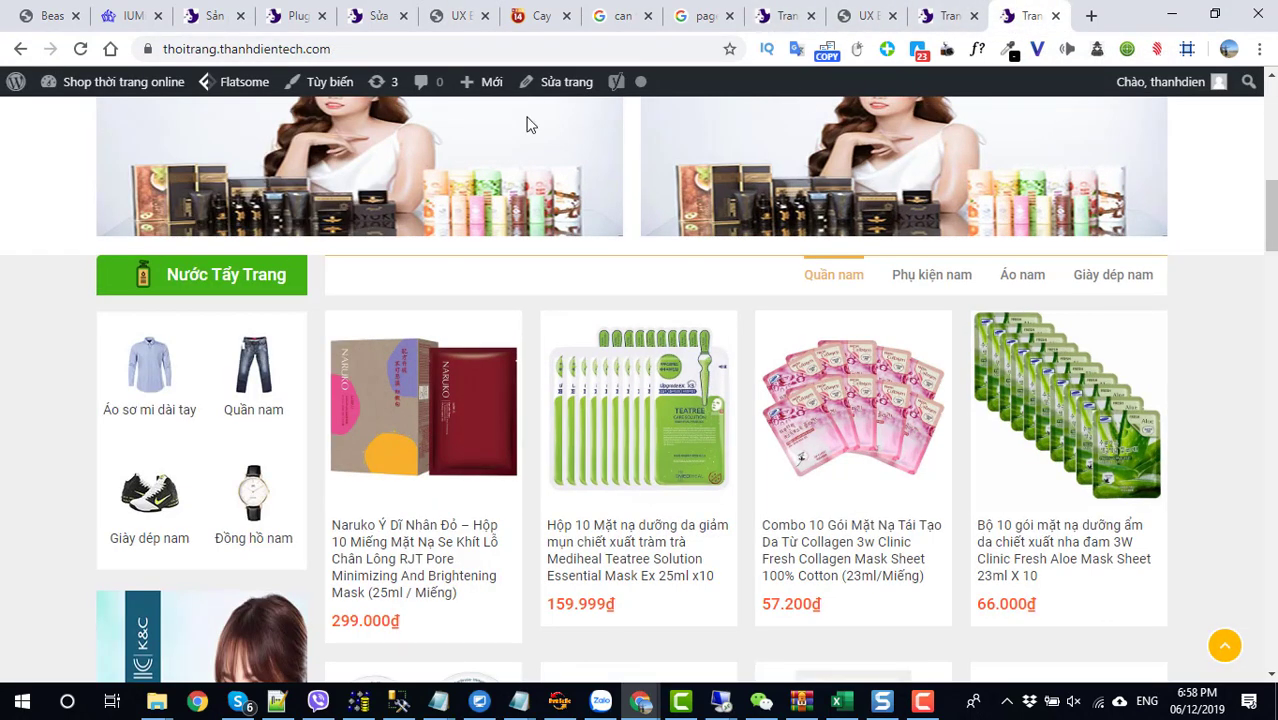
{"action": "left_click", "coordinate": [82, 50]}
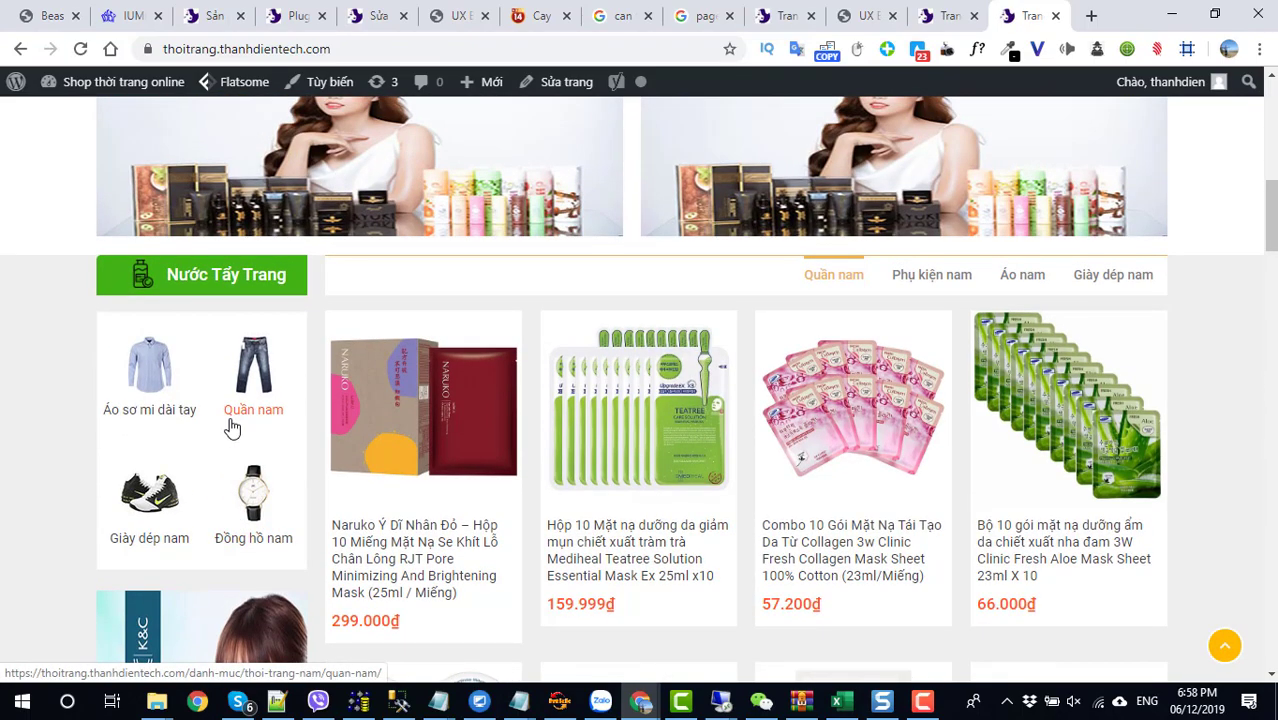
{"action": "scroll", "coordinate": [230, 426], "scroll_direction": "down", "scroll_amount": 3}
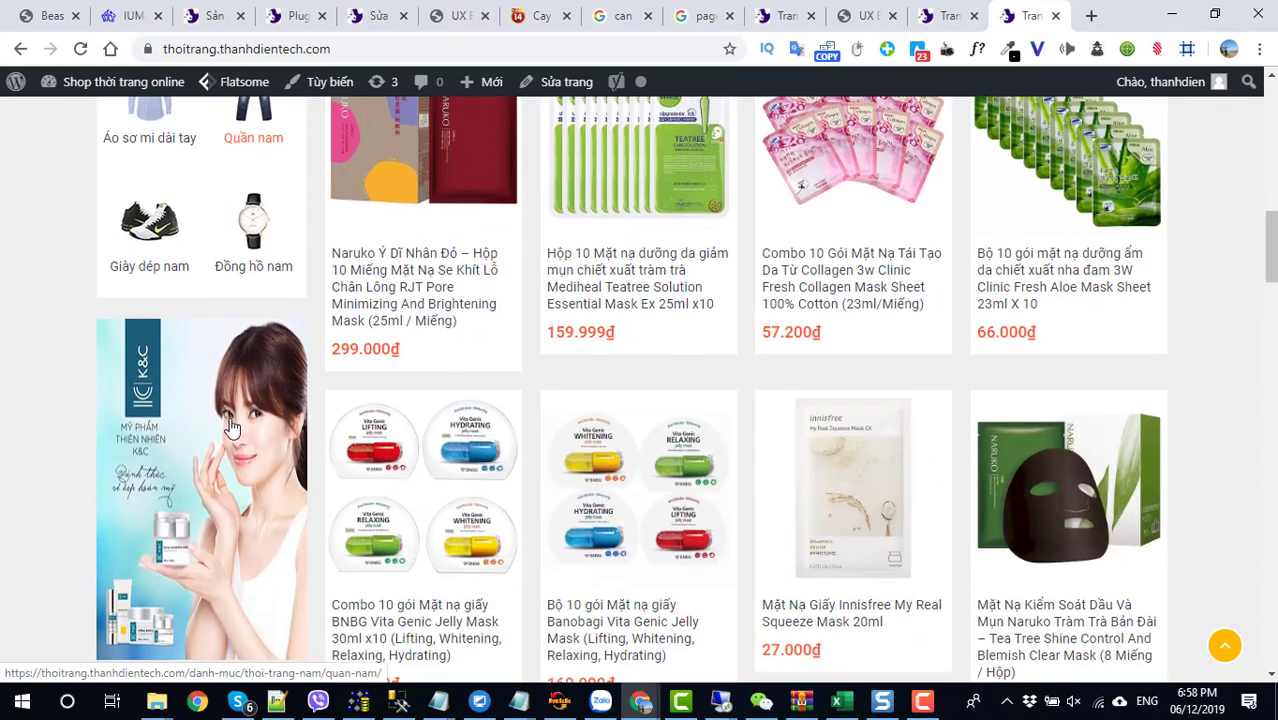
{"action": "scroll", "coordinate": [230, 425], "scroll_direction": "up", "scroll_amount": 2}
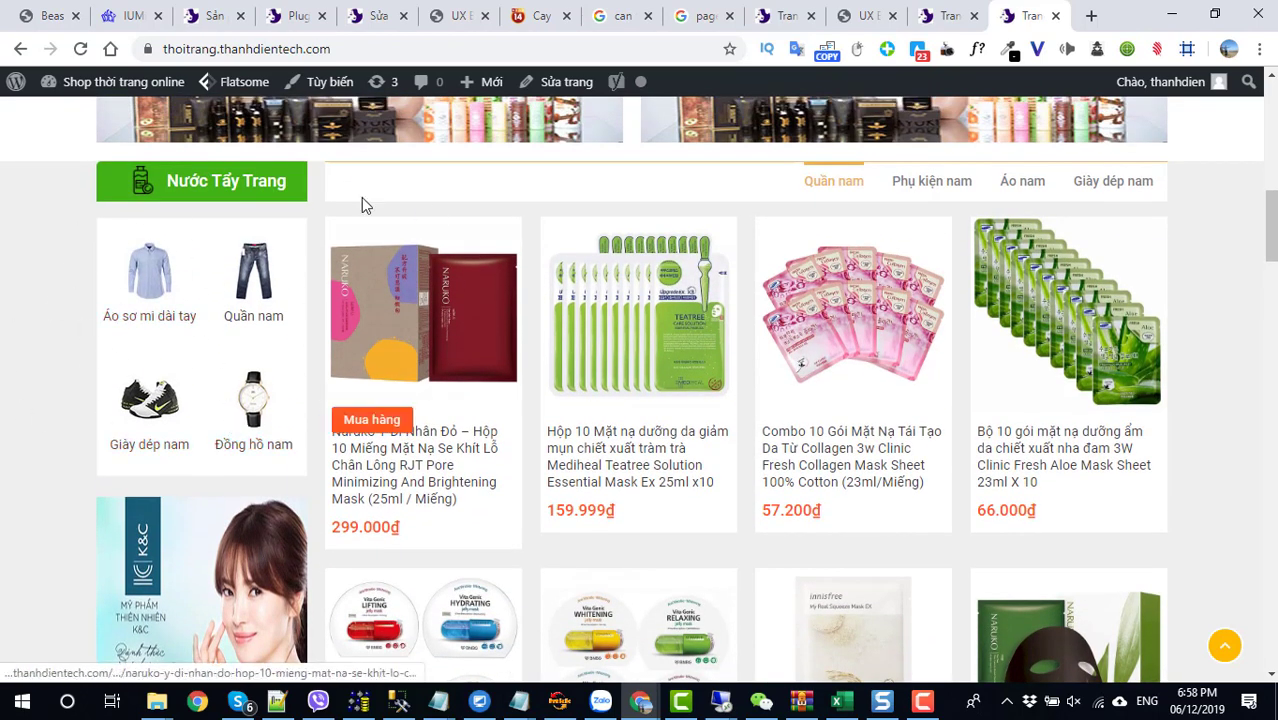
Step: In the other UX Builder page, view the options of the Thời trang nam section's Widget Area and return to the element list
{"action": "left_click", "coordinate": [856, 16]}
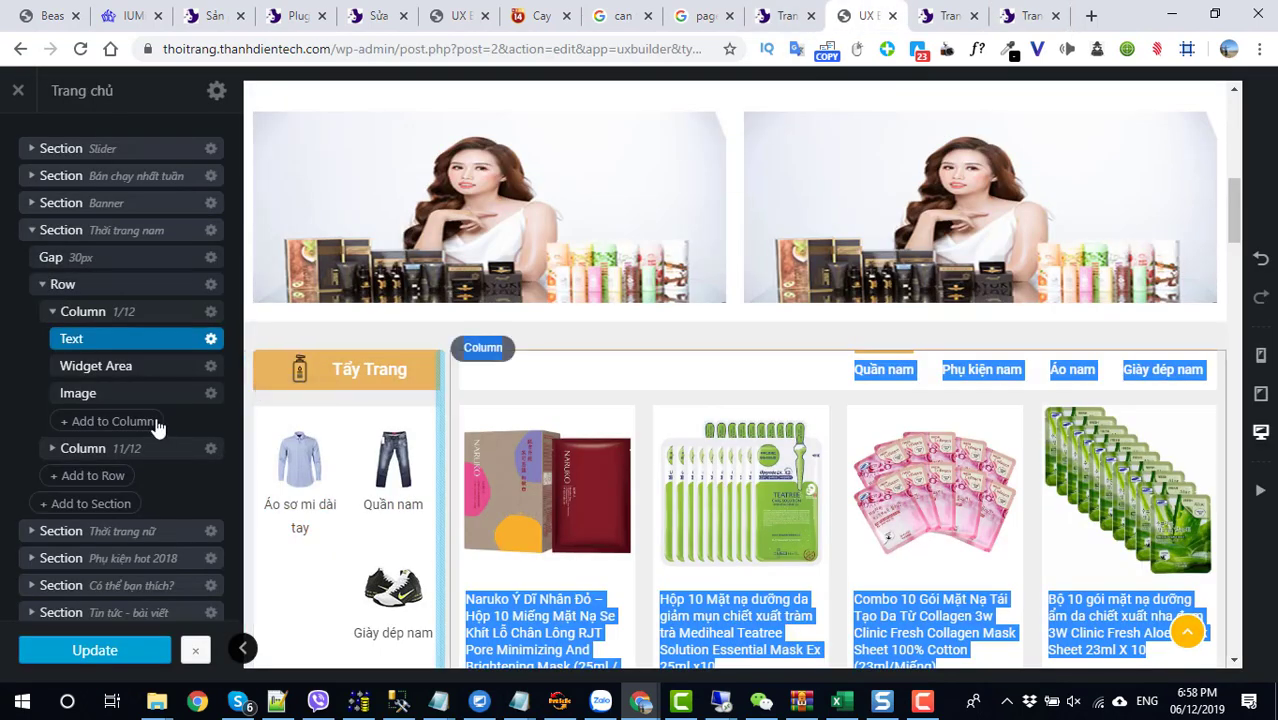
{"action": "left_click", "coordinate": [209, 366]}
{"action": "left_click", "coordinate": [189, 414]}
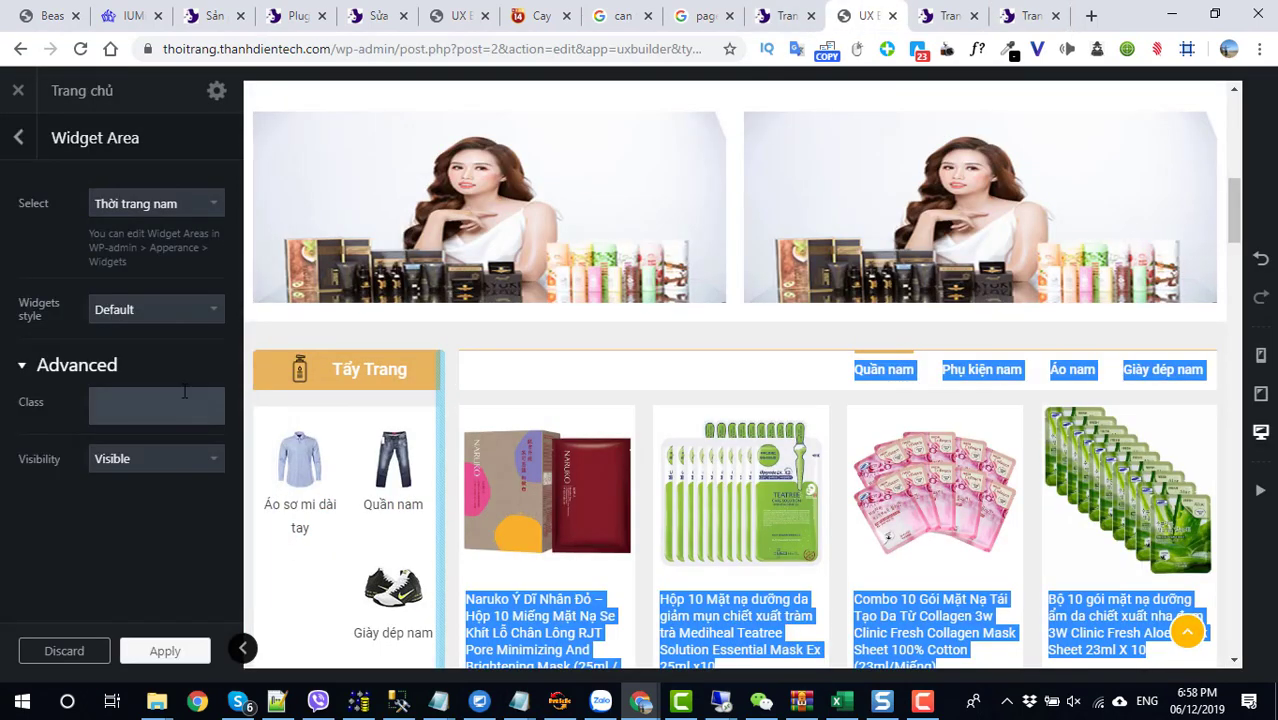
{"action": "left_click", "coordinate": [12, 144]}
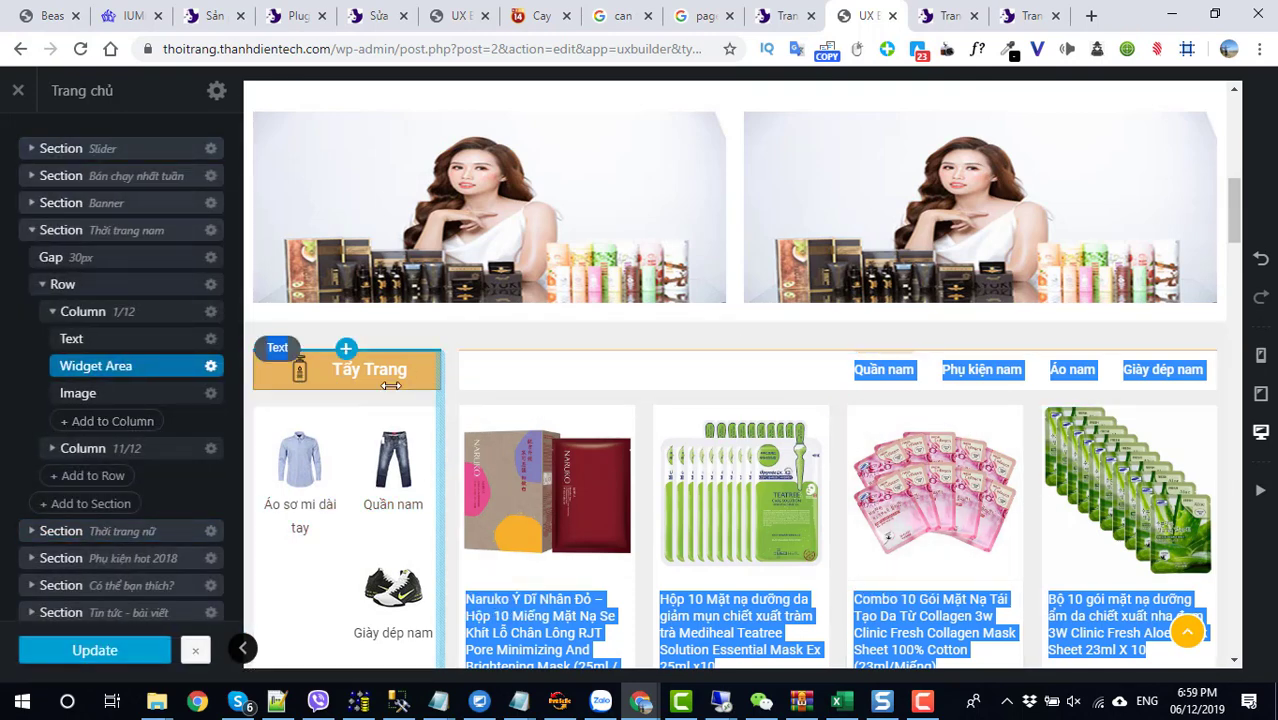
{"action": "left_click", "coordinate": [454, 339]}
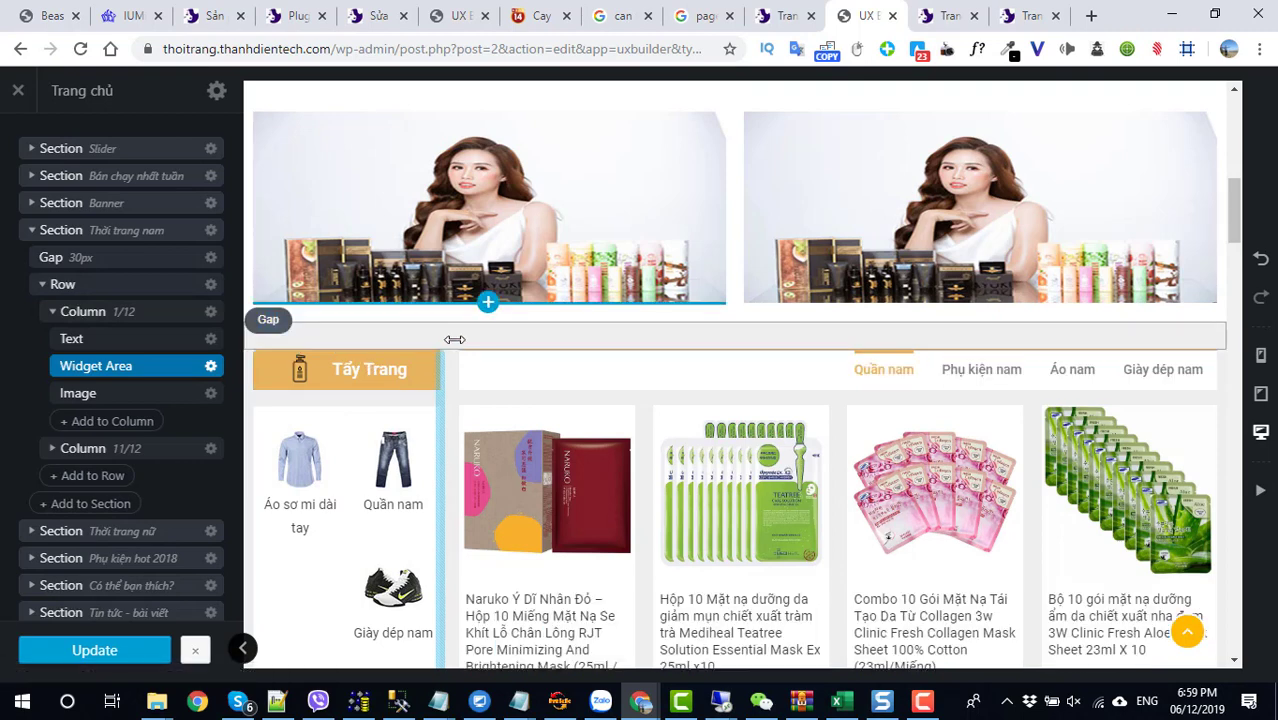
{"action": "left_click", "coordinate": [143, 652]}
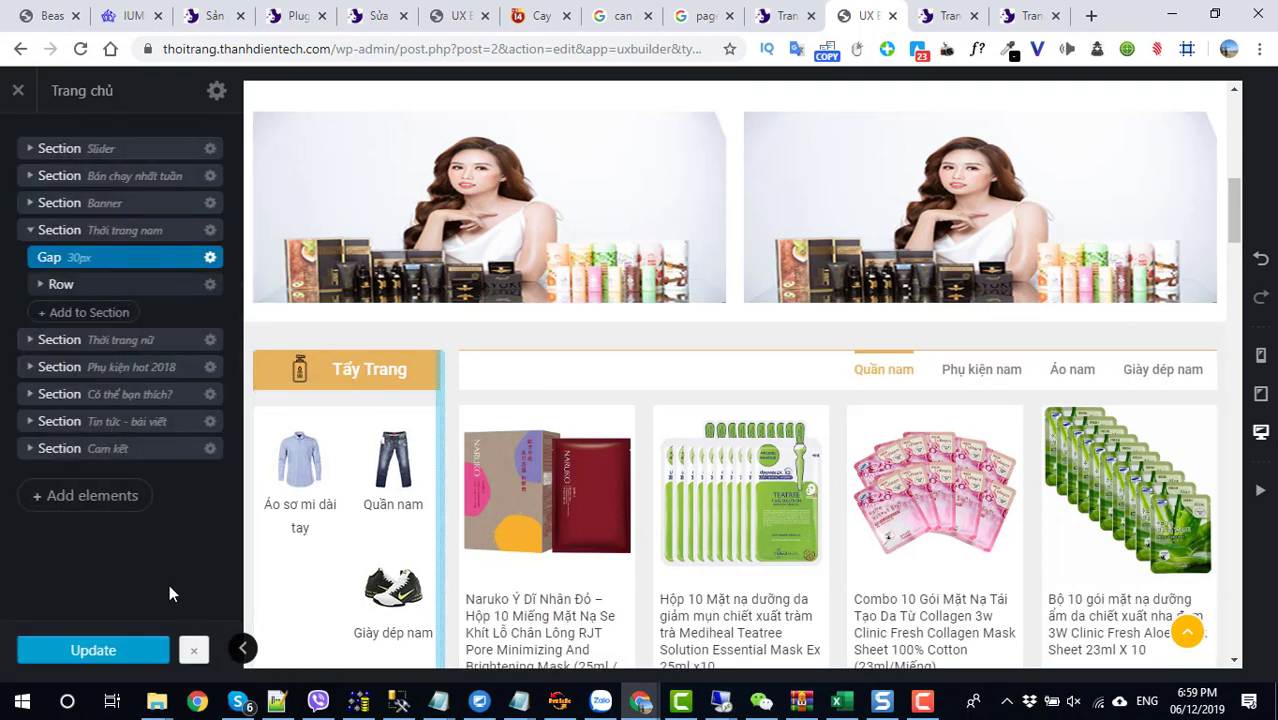
{"action": "left_click", "coordinate": [920, 703]}
{"action": "left_click", "coordinate": [916, 706]}
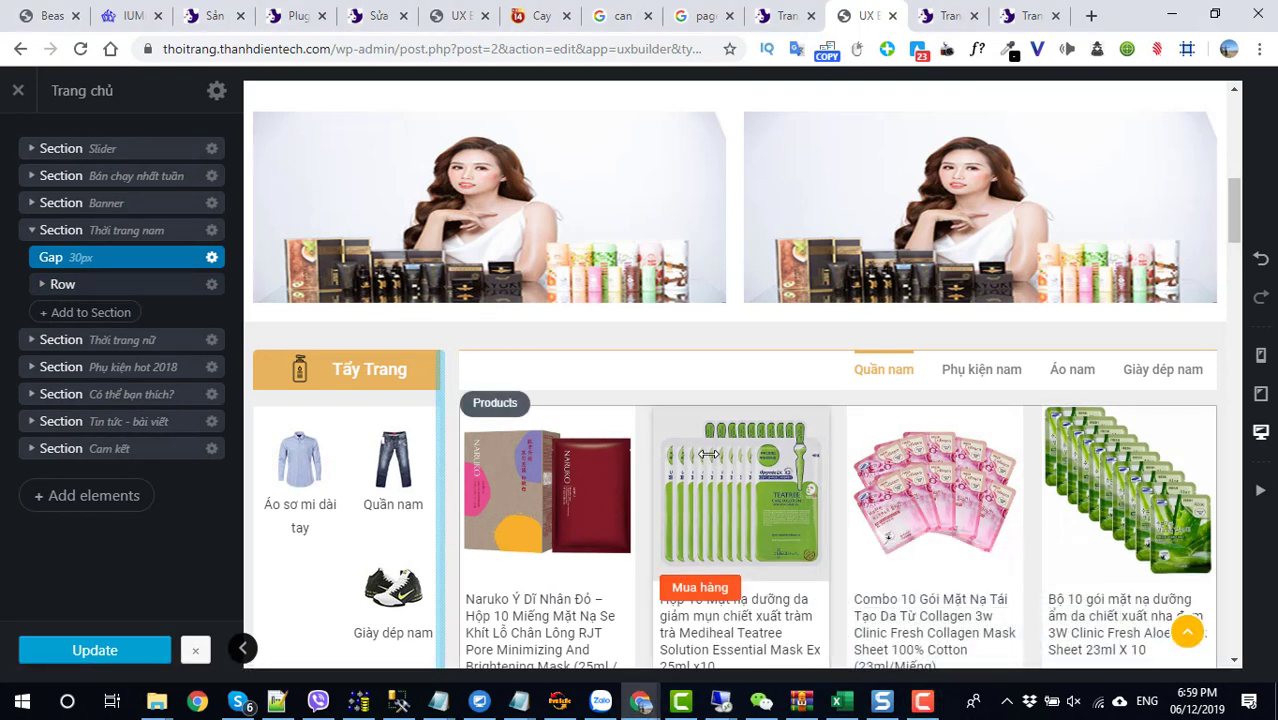
{"action": "scroll", "coordinate": [1120, 400], "scroll_direction": "down", "scroll_amount": 3}
{"action": "scroll", "coordinate": [1120, 279], "scroll_direction": "up", "scroll_amount": 2}
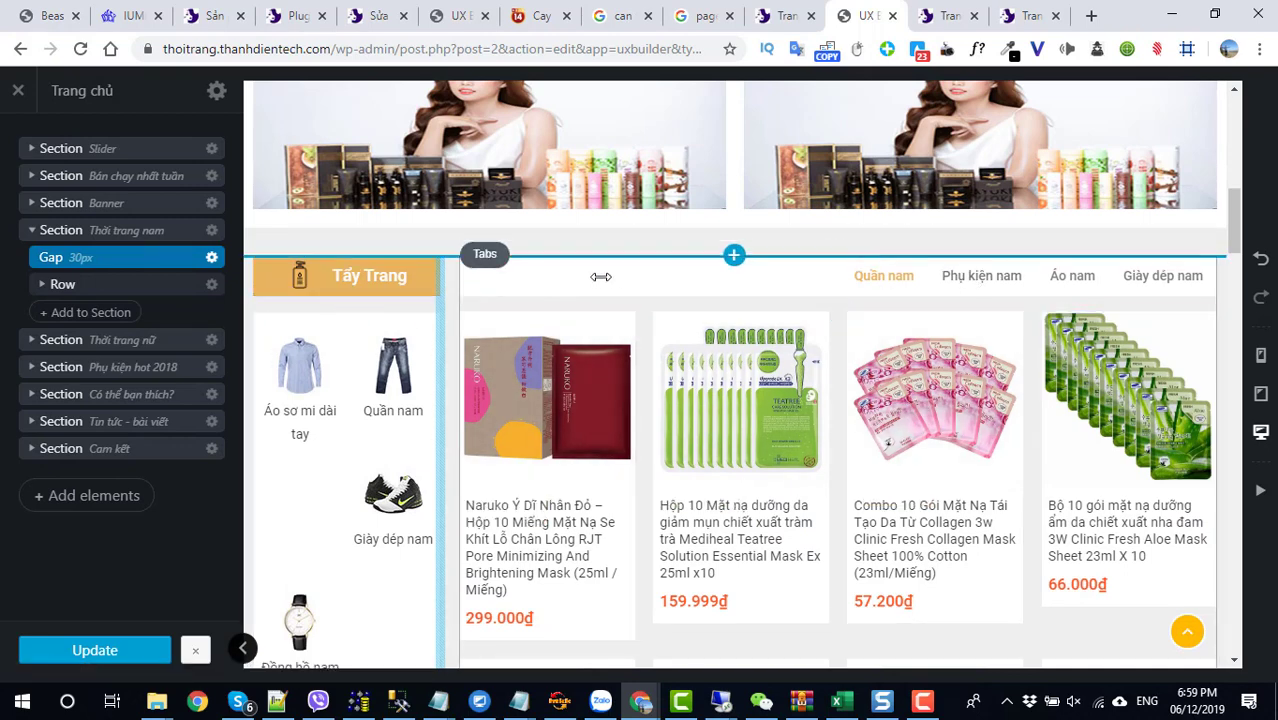
Step: Delete the Áo nam tab panel from the tabs in the Thời trang nam section's 11/12 column
{"action": "left_click", "coordinate": [43, 290]}
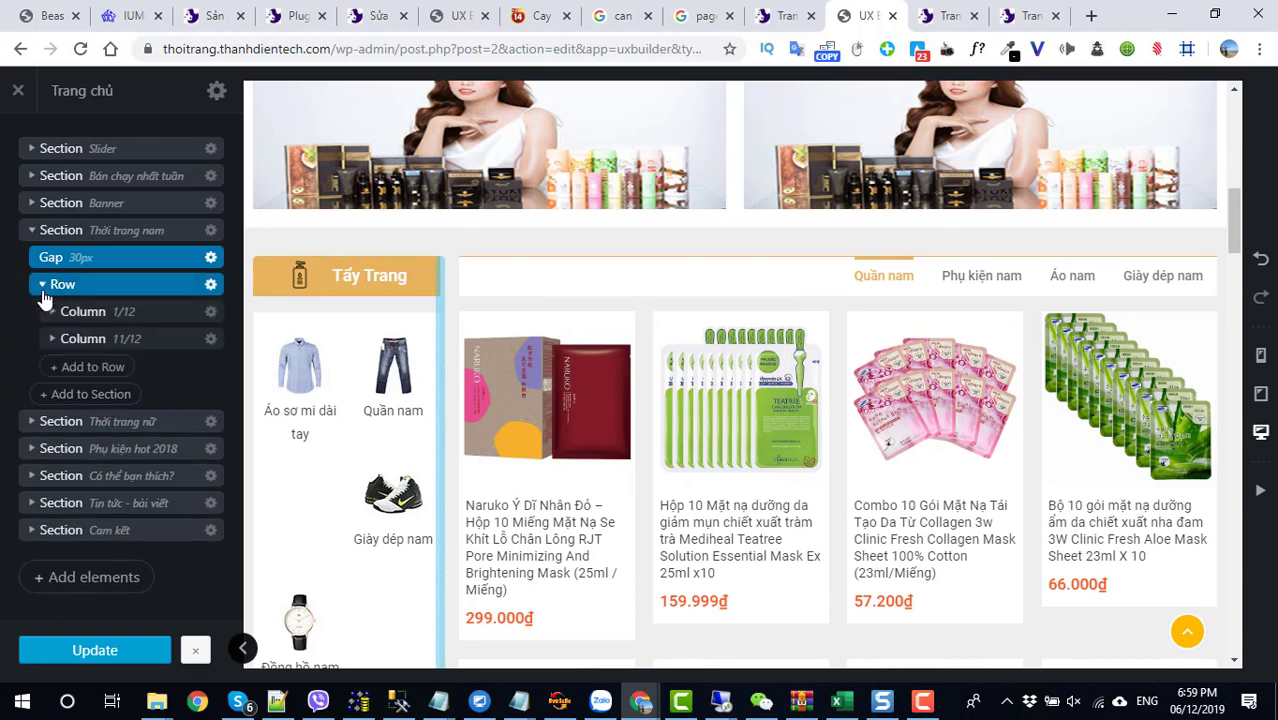
{"action": "left_click", "coordinate": [45, 340]}
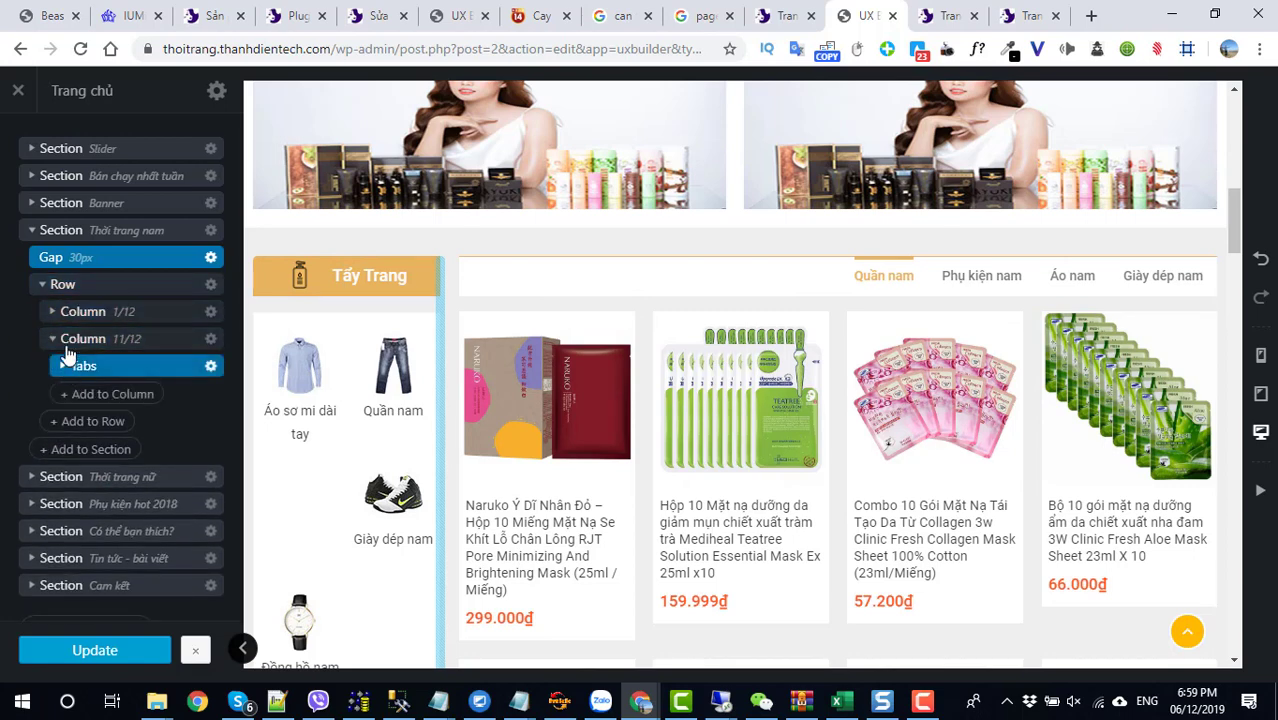
{"action": "left_click", "coordinate": [63, 366]}
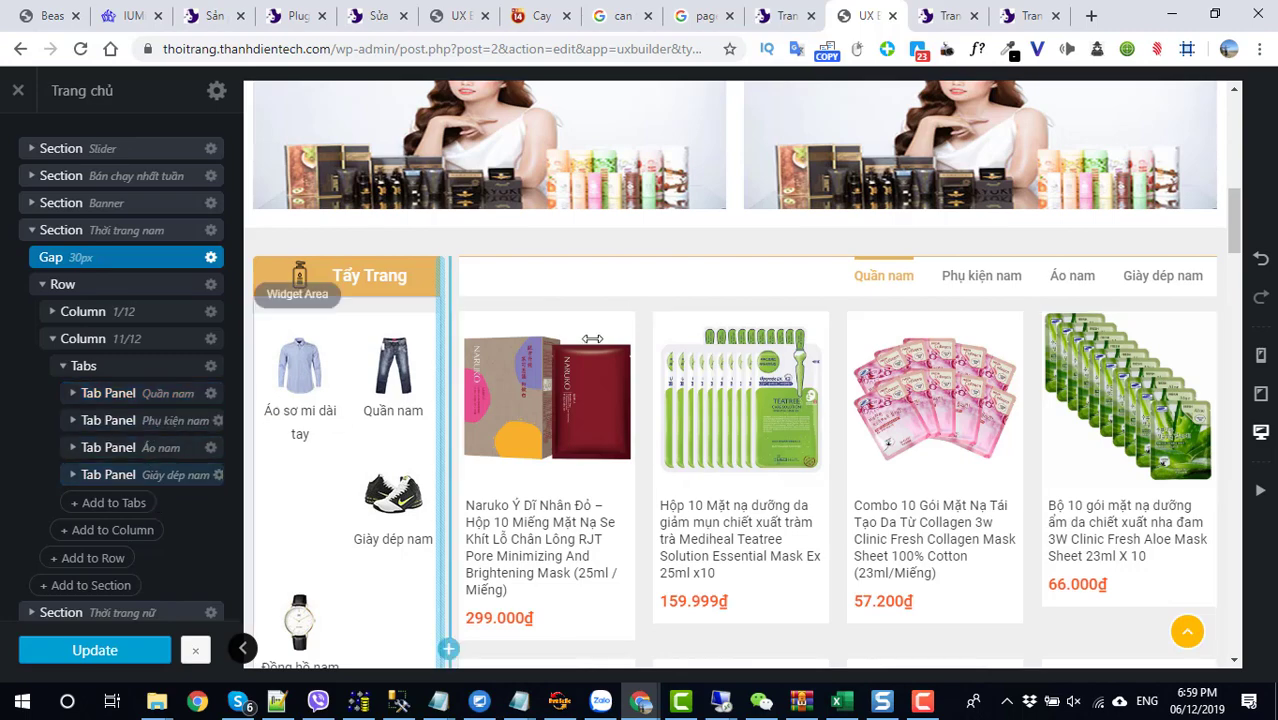
{"action": "scroll", "coordinate": [590, 345], "scroll_direction": "up", "scroll_amount": 10}
{"action": "mouse_move", "coordinate": [490, 272]}
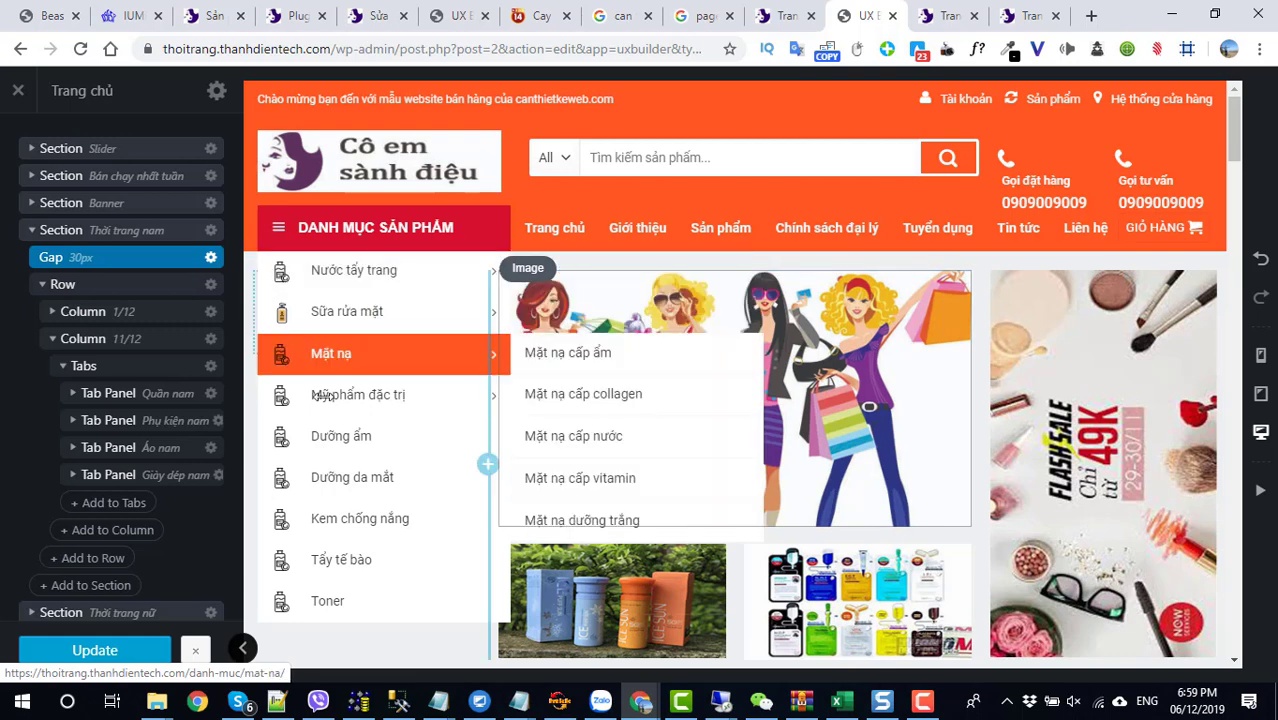
{"action": "scroll", "coordinate": [205, 428], "scroll_direction": "down", "scroll_amount": 3}
{"action": "scroll", "coordinate": [172, 398], "scroll_direction": "up", "scroll_amount": 3}
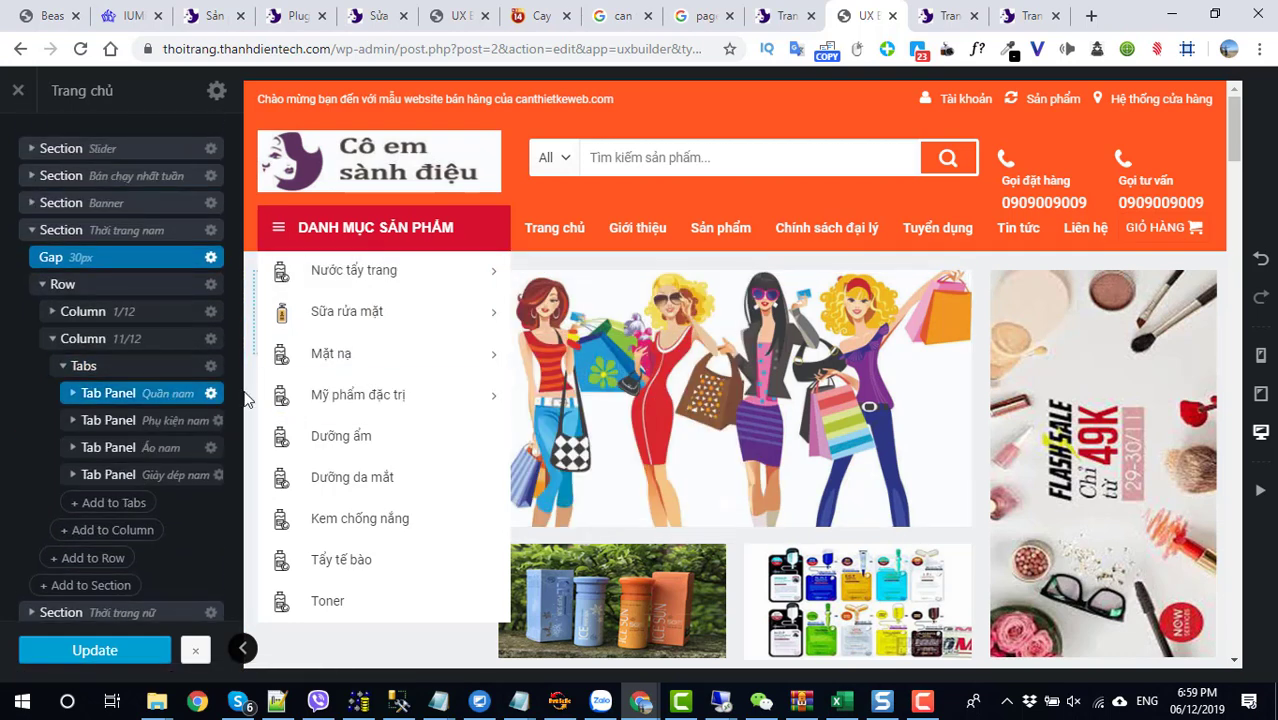
{"action": "scroll", "coordinate": [908, 381], "scroll_direction": "down", "scroll_amount": 8}
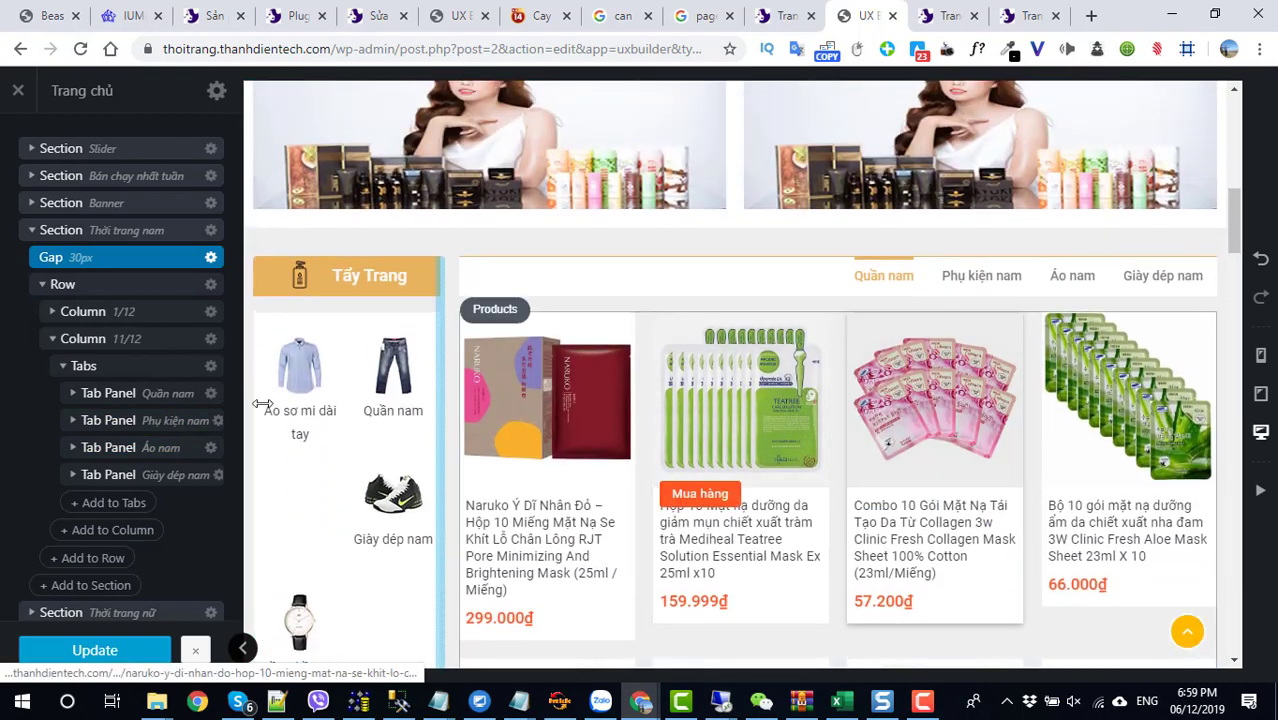
{"action": "right_click", "coordinate": [180, 448]}
{"action": "left_click", "coordinate": [170, 572]}
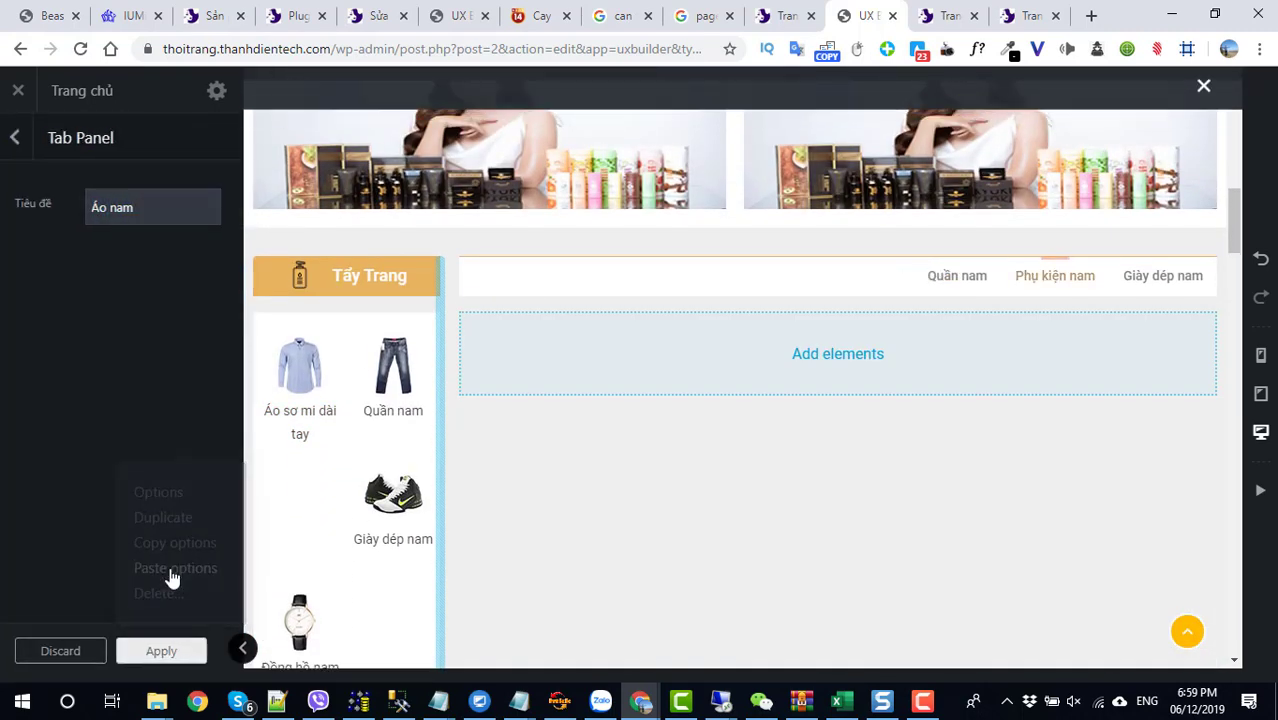
{"action": "left_click", "coordinate": [150, 652]}
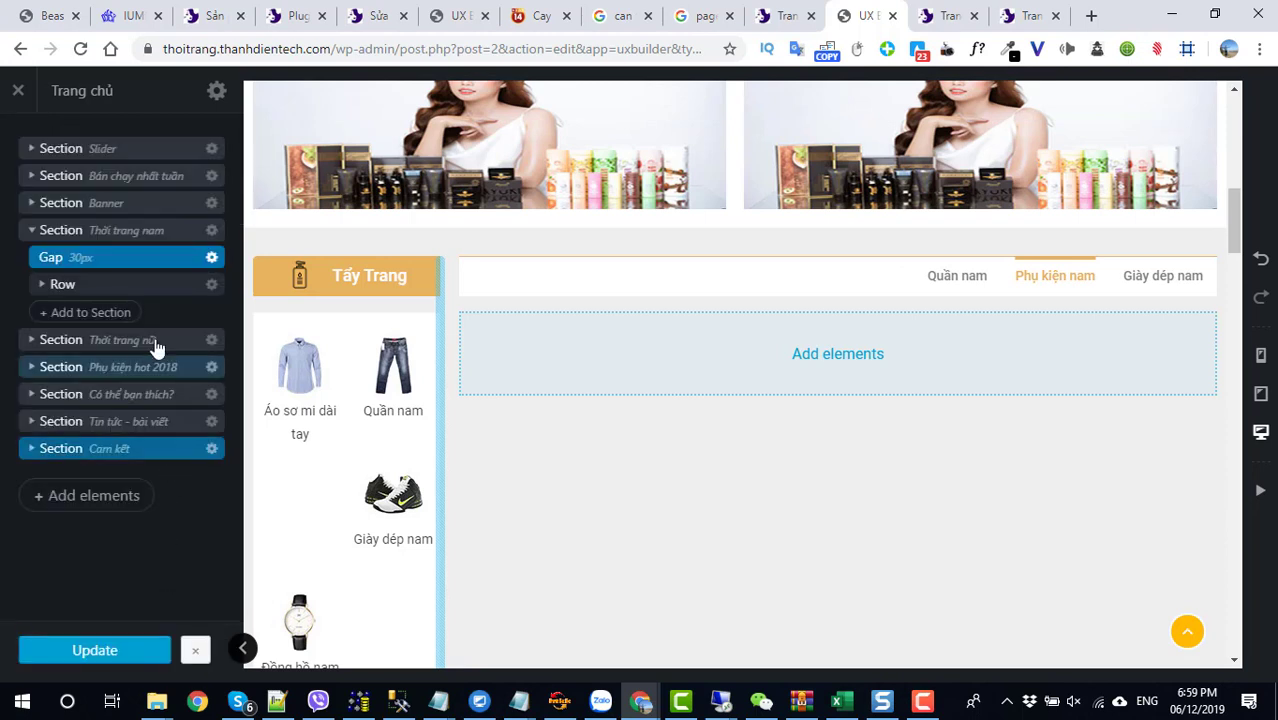
Step: Delete the Giày dép nam tab panel from the same tabs element and return to the element list
{"action": "left_click", "coordinate": [50, 284]}
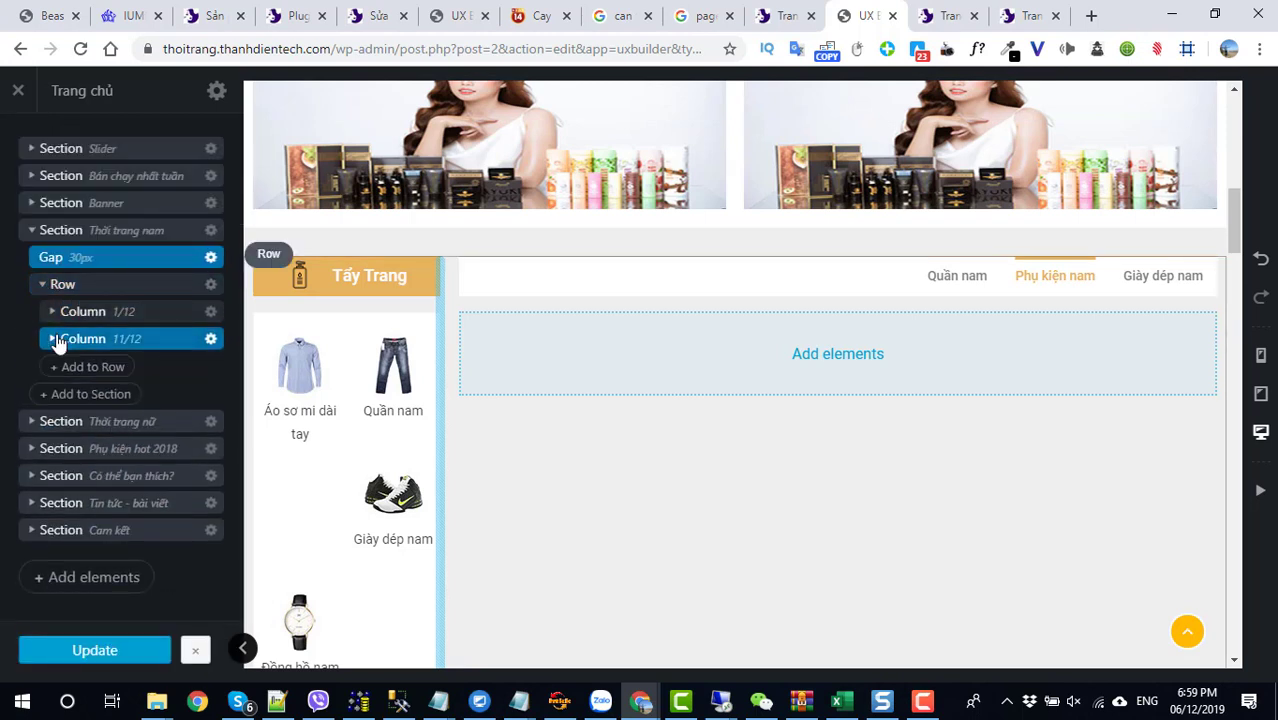
{"action": "left_click", "coordinate": [57, 341]}
{"action": "left_click", "coordinate": [62, 366]}
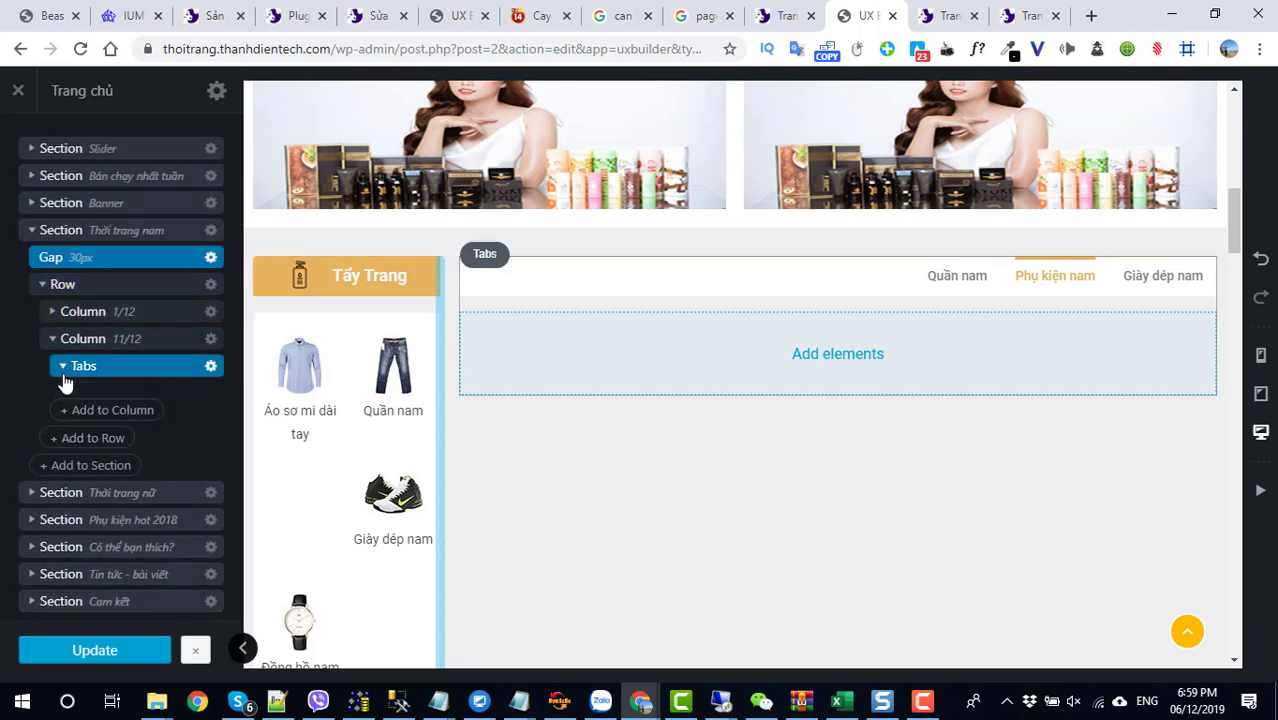
{"action": "right_click", "coordinate": [162, 452]}
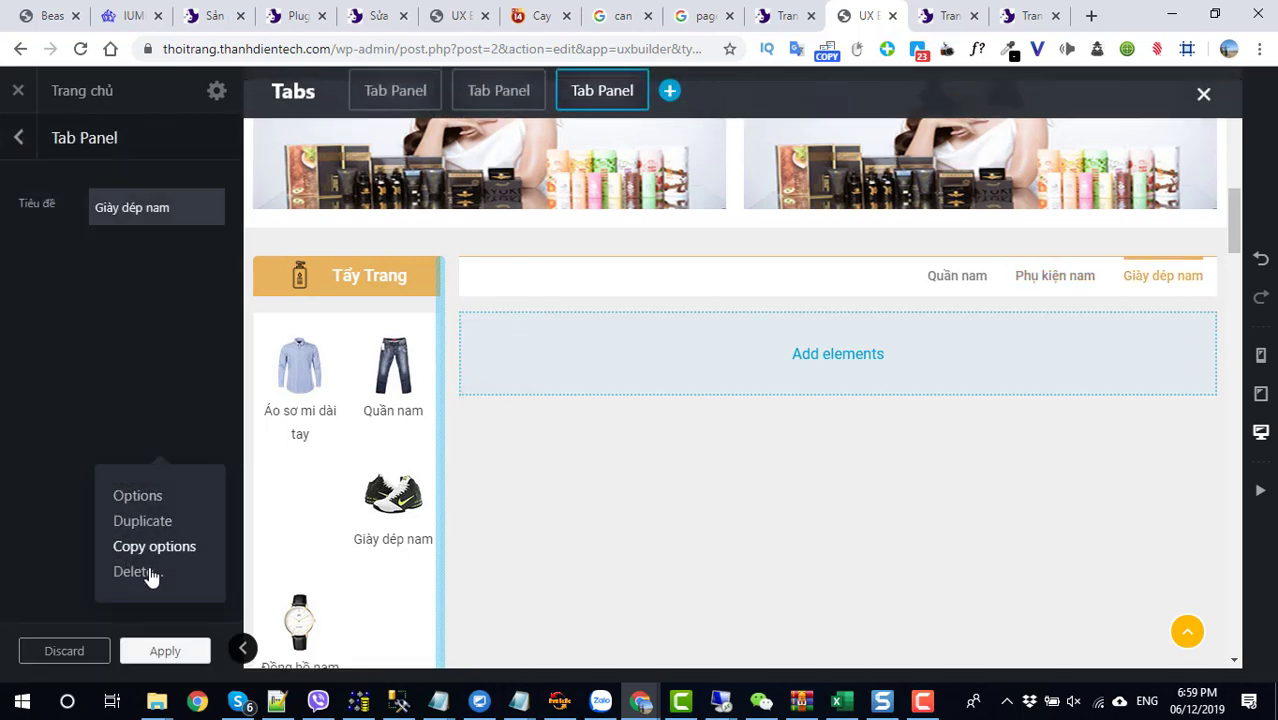
{"action": "left_click", "coordinate": [151, 572]}
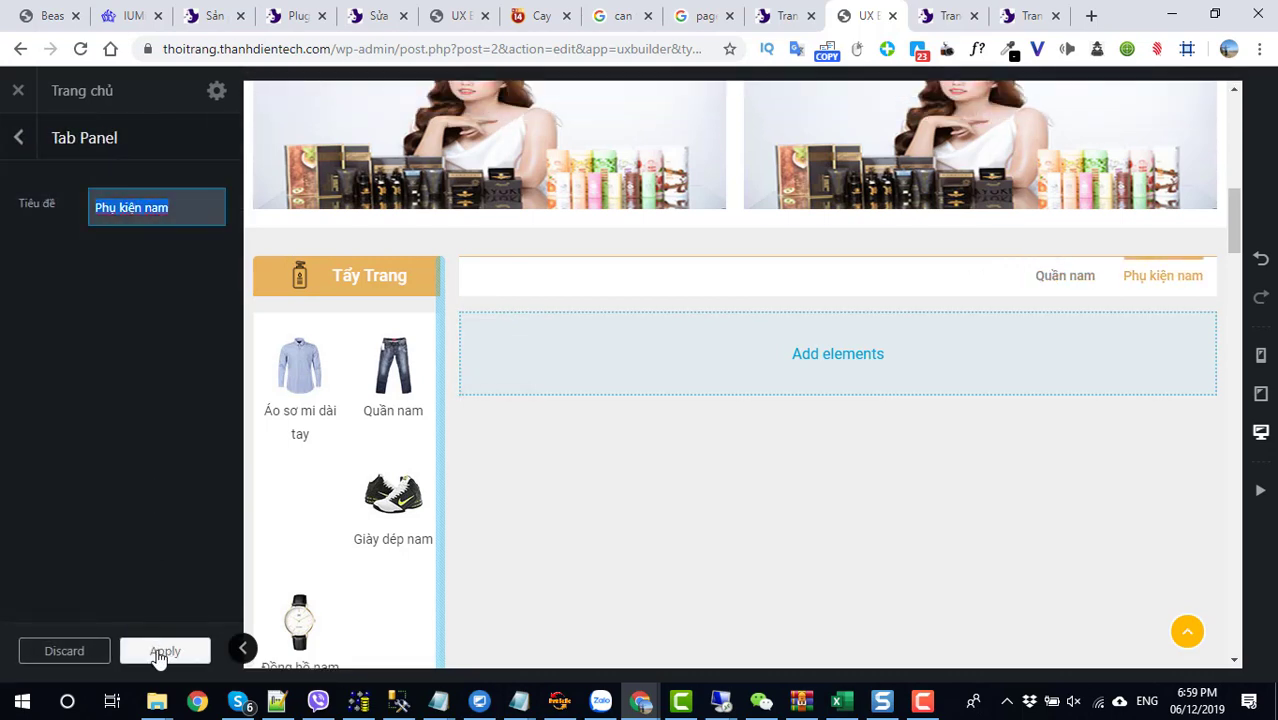
{"action": "left_click", "coordinate": [160, 651]}
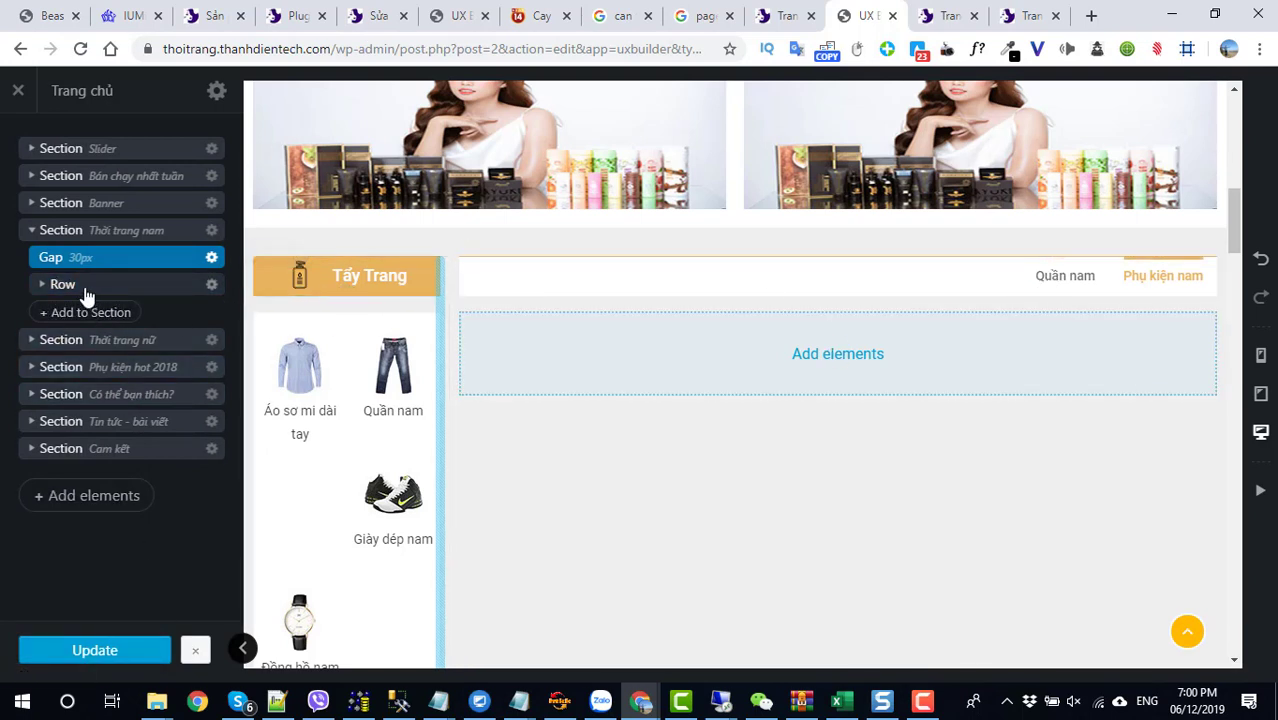
Step: Retitle the Quần nam tab panel in the Thời trang nam section's 11/12 column as Tầy Trang Dầu
{"action": "left_click", "coordinate": [40, 290]}
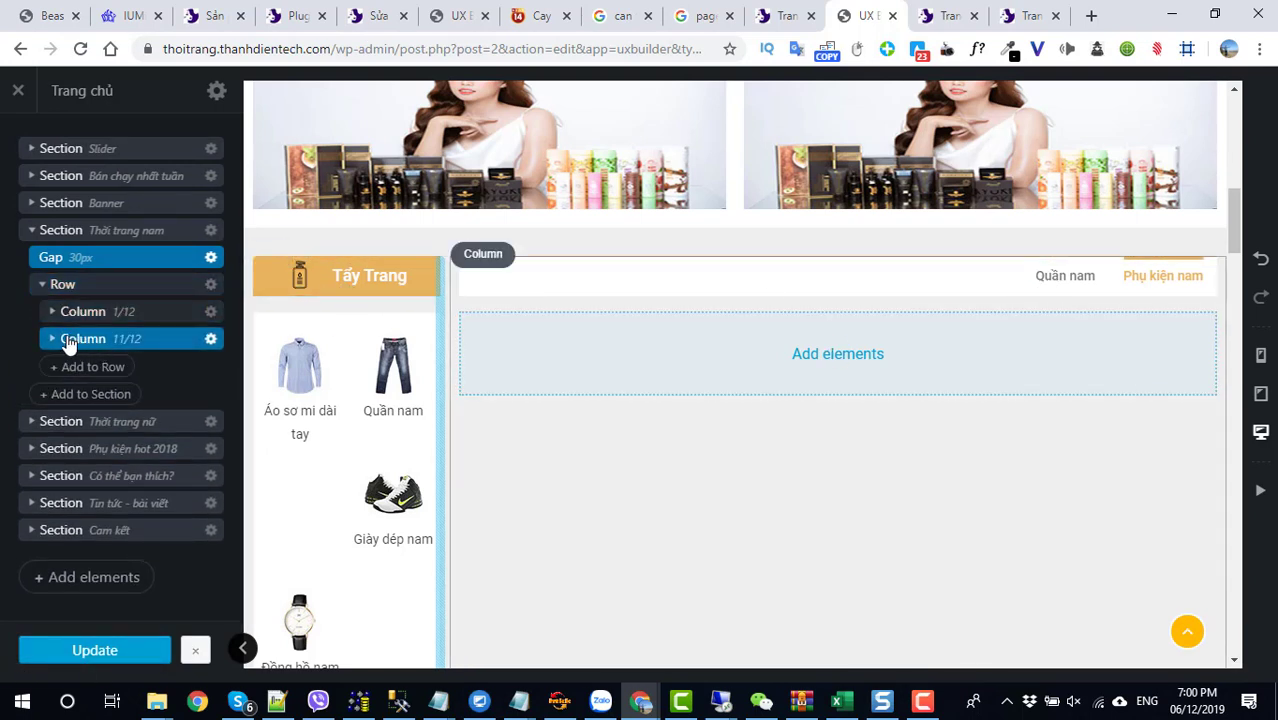
{"action": "left_click", "coordinate": [53, 340]}
{"action": "left_click", "coordinate": [63, 366]}
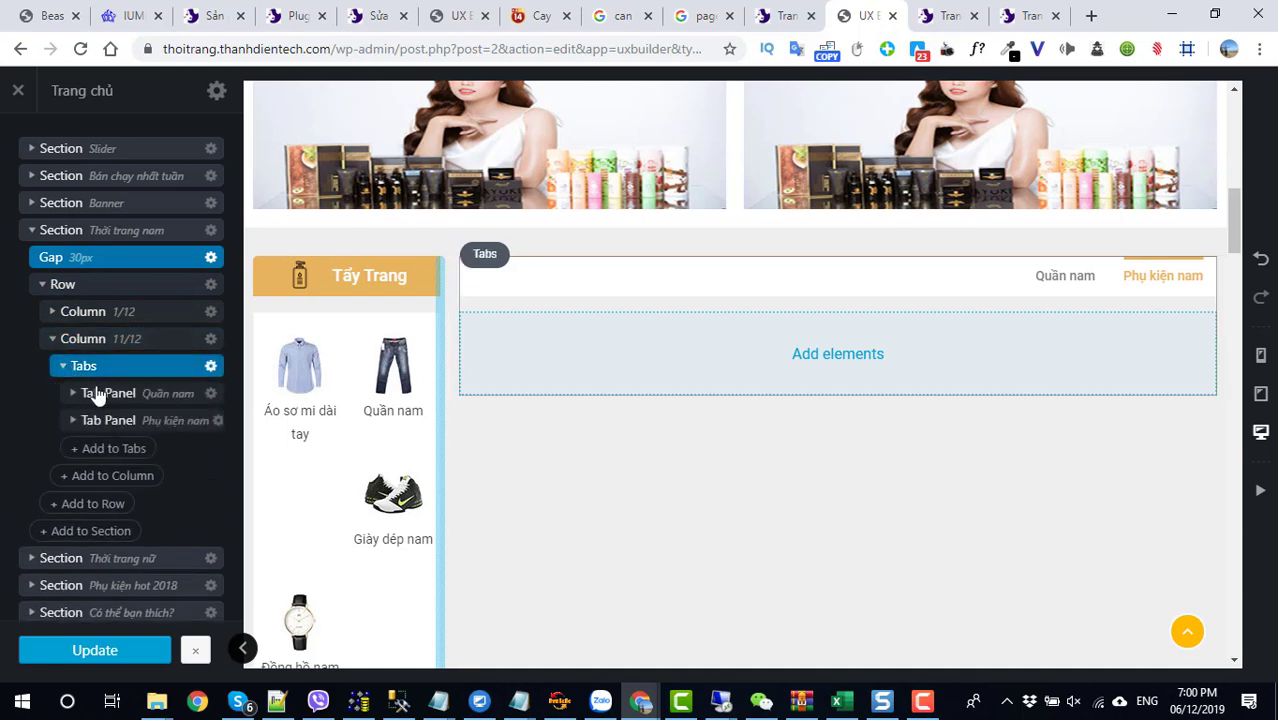
{"action": "left_click", "coordinate": [210, 396]}
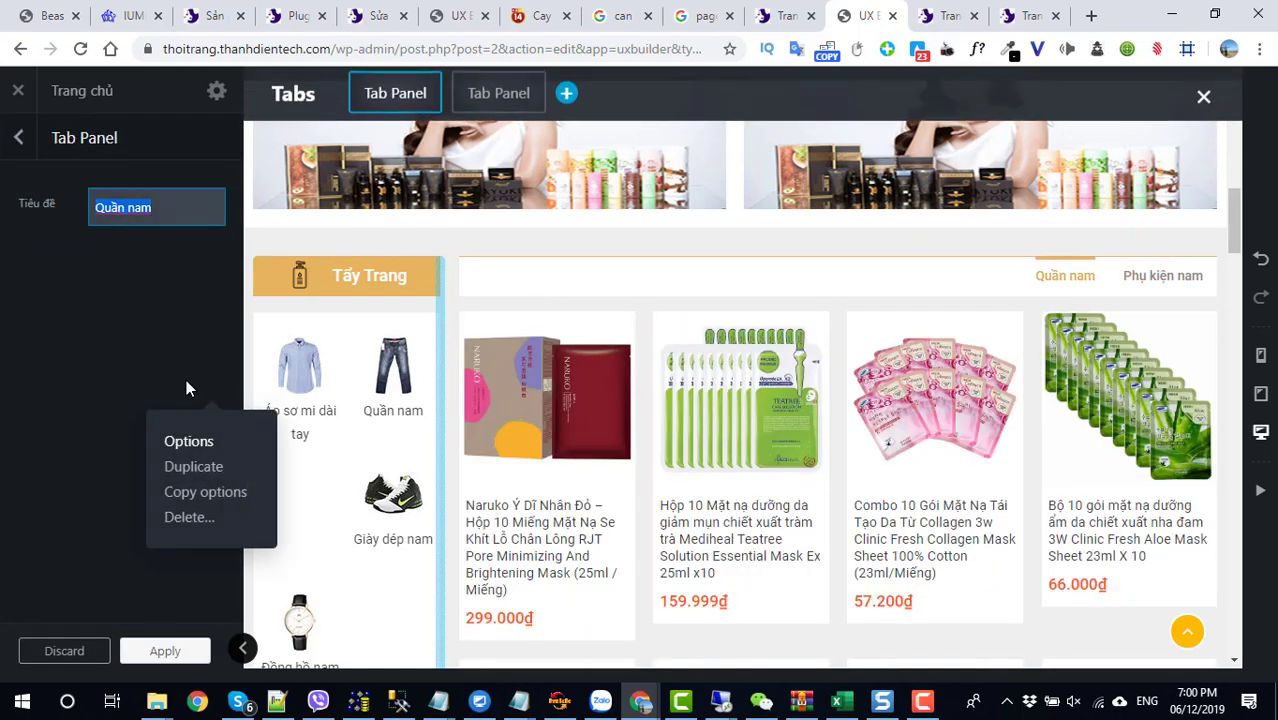
{"action": "type", "text": "Tay"}
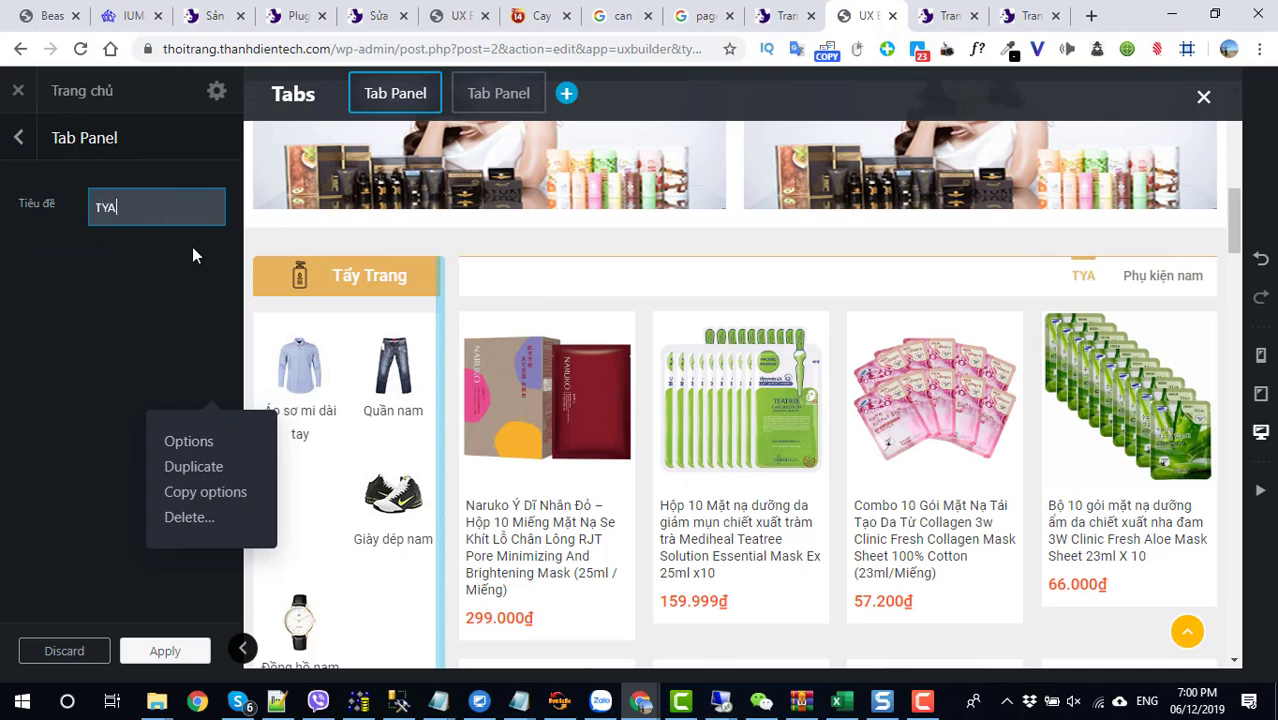
{"action": "key", "text": "BackSpace"}
{"action": "key", "text": "BackSpace"}
{"action": "type", "text": "aầy Tran"}
{"action": "type", "text": "g da"}
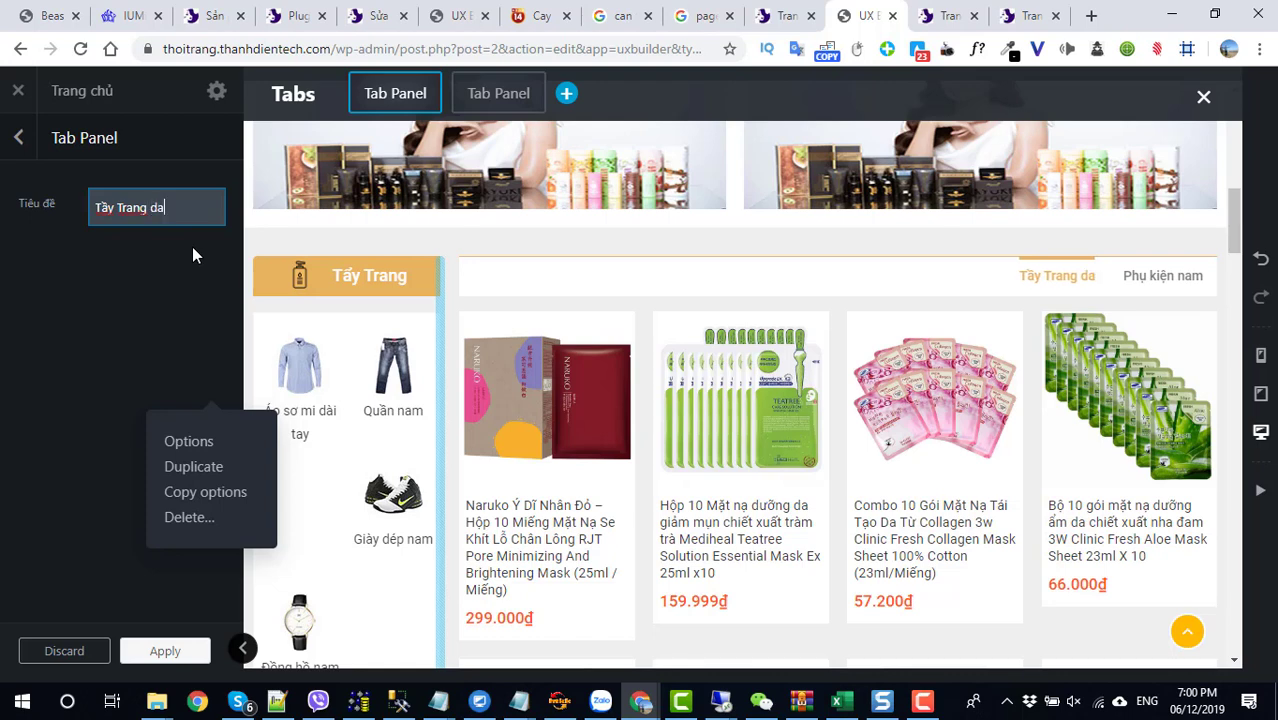
{"action": "key", "text": "BackSpace"}
{"action": "type", "text": "Da"}
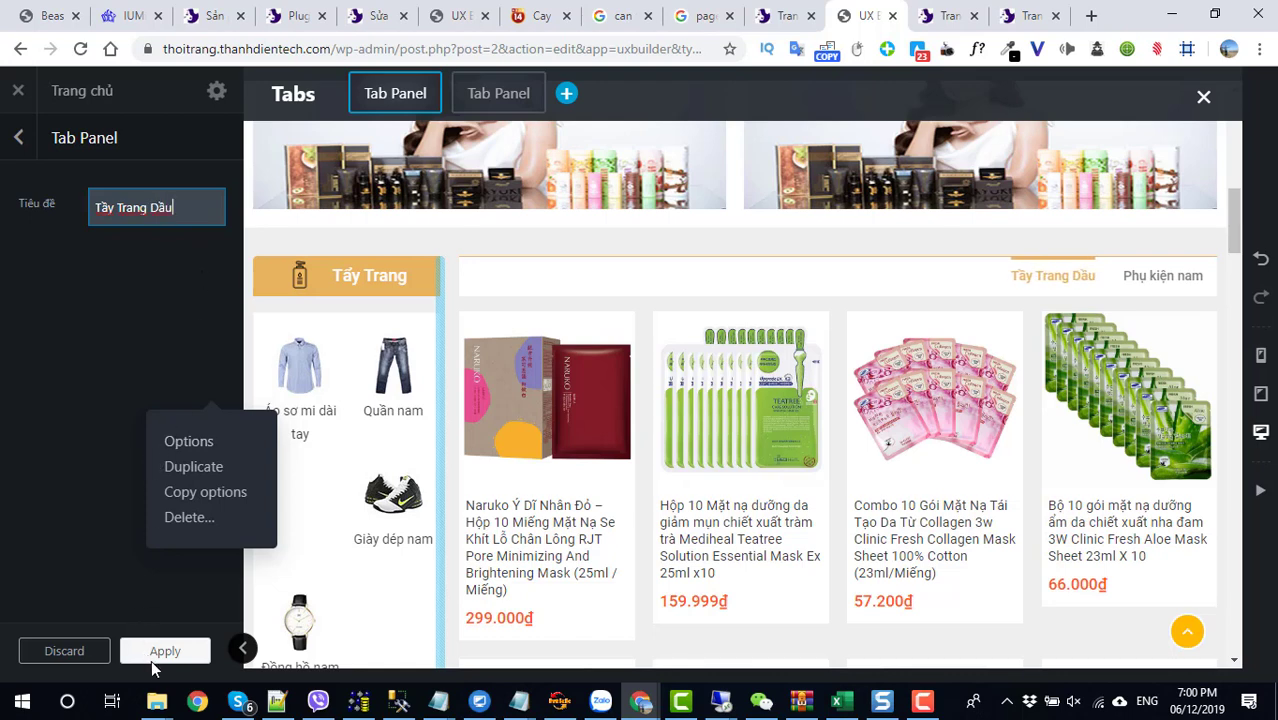
Step: Correct the first word of the tab panel title so it reads Tẩy Trang Dầu, and apply the change
{"action": "left_click", "coordinate": [103, 269]}
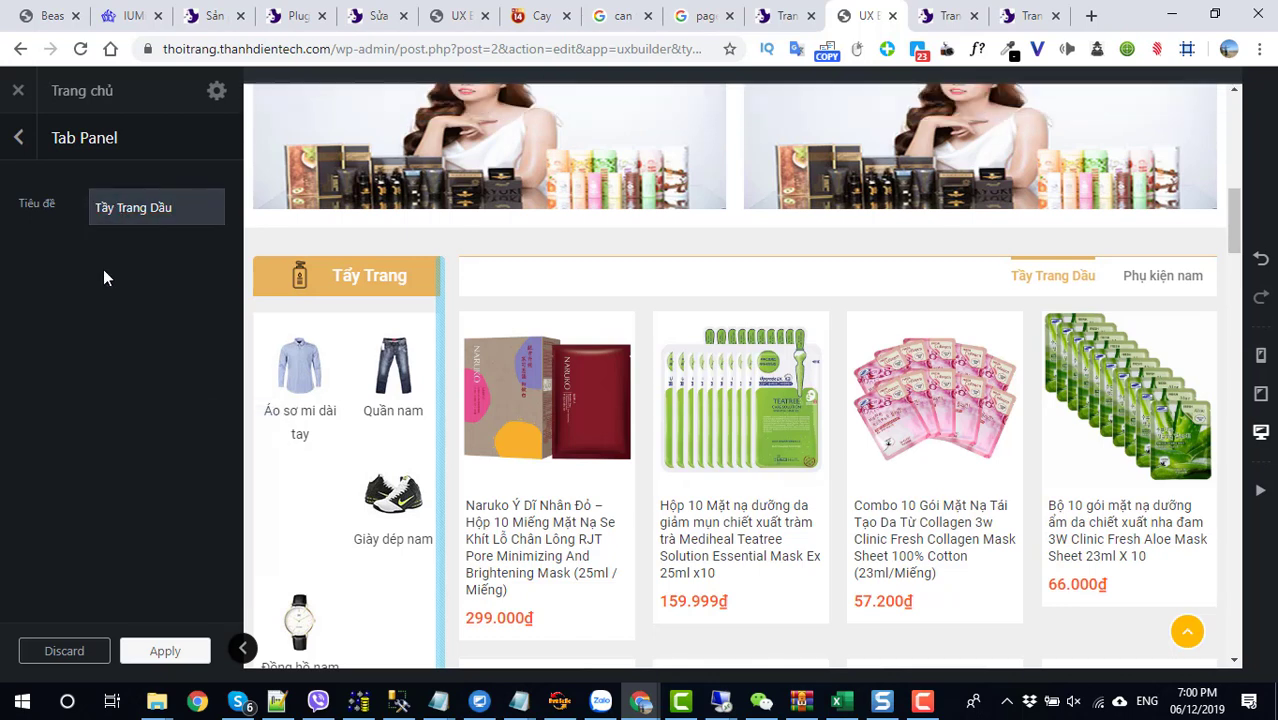
{"action": "key", "text": "BackSpace"}
{"action": "key", "text": "BackSpace"}
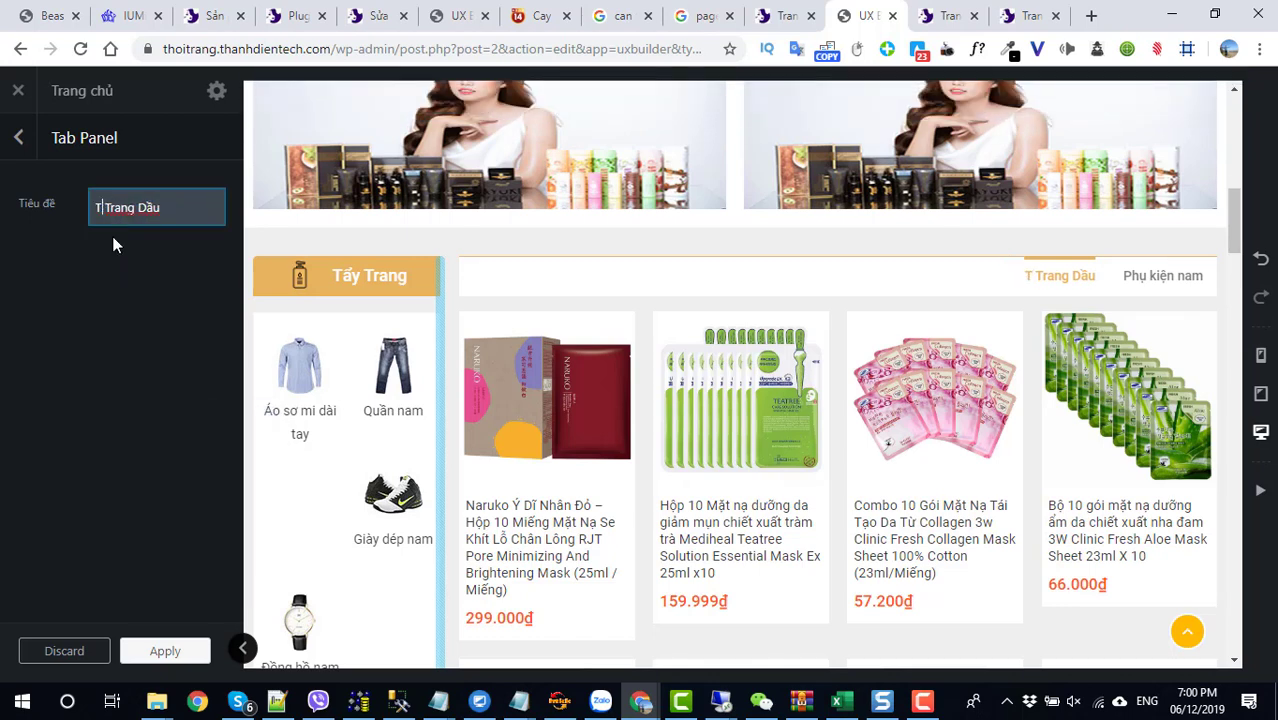
{"action": "type", "text": "ẩy"}
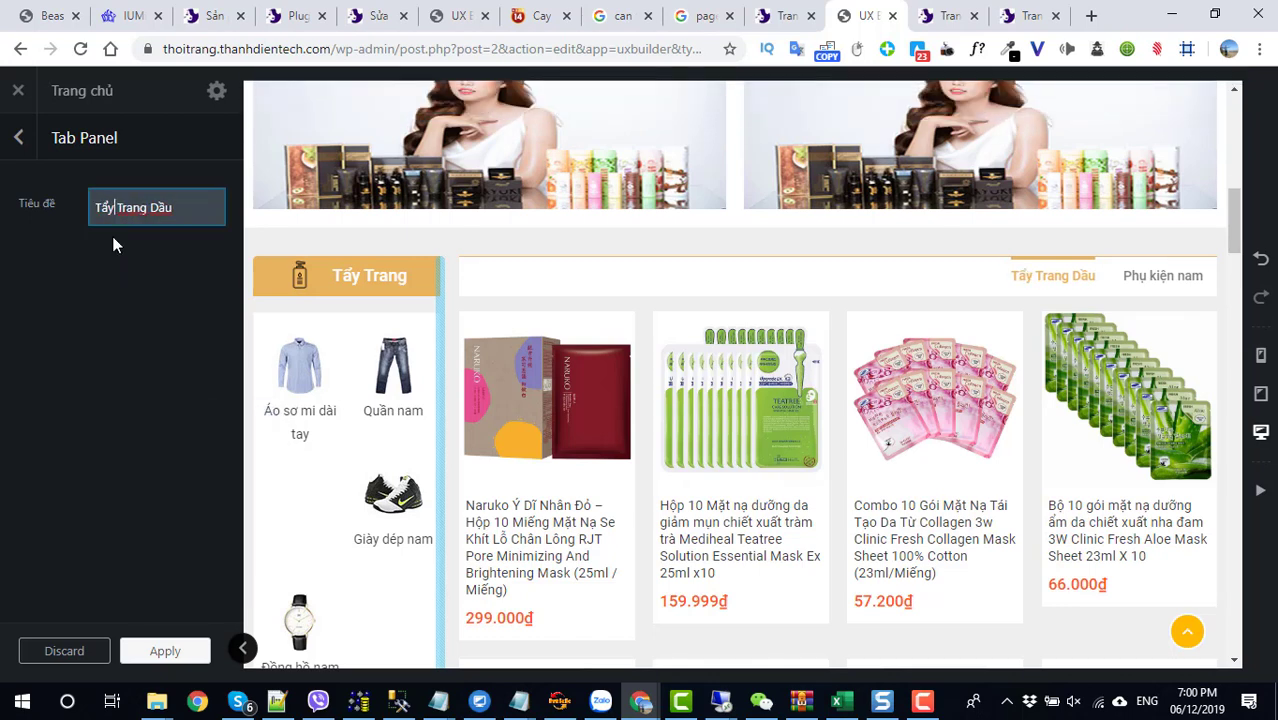
{"action": "left_click", "coordinate": [168, 648]}
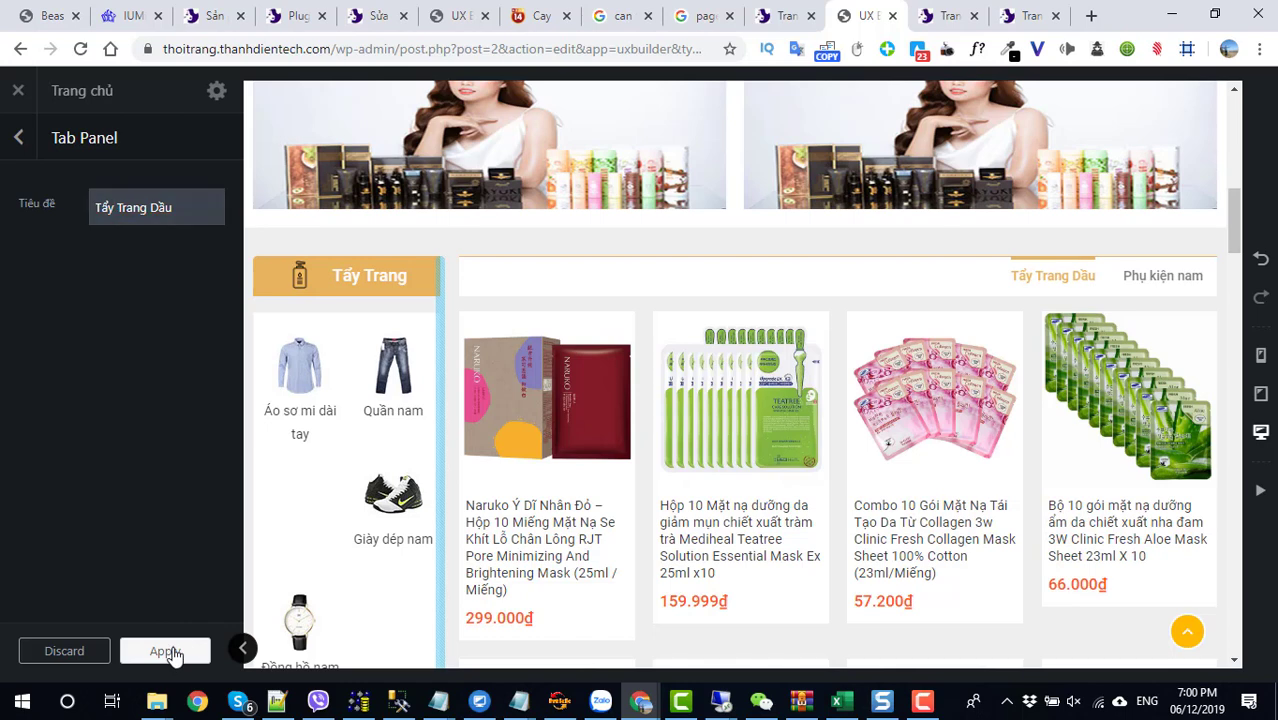
Step: Retitle the Phụ kiện nam tab panel as Tẩy Trang Nước and apply the change
{"action": "left_click", "coordinate": [1147, 276]}
{"action": "triple_click", "coordinate": [189, 221]}
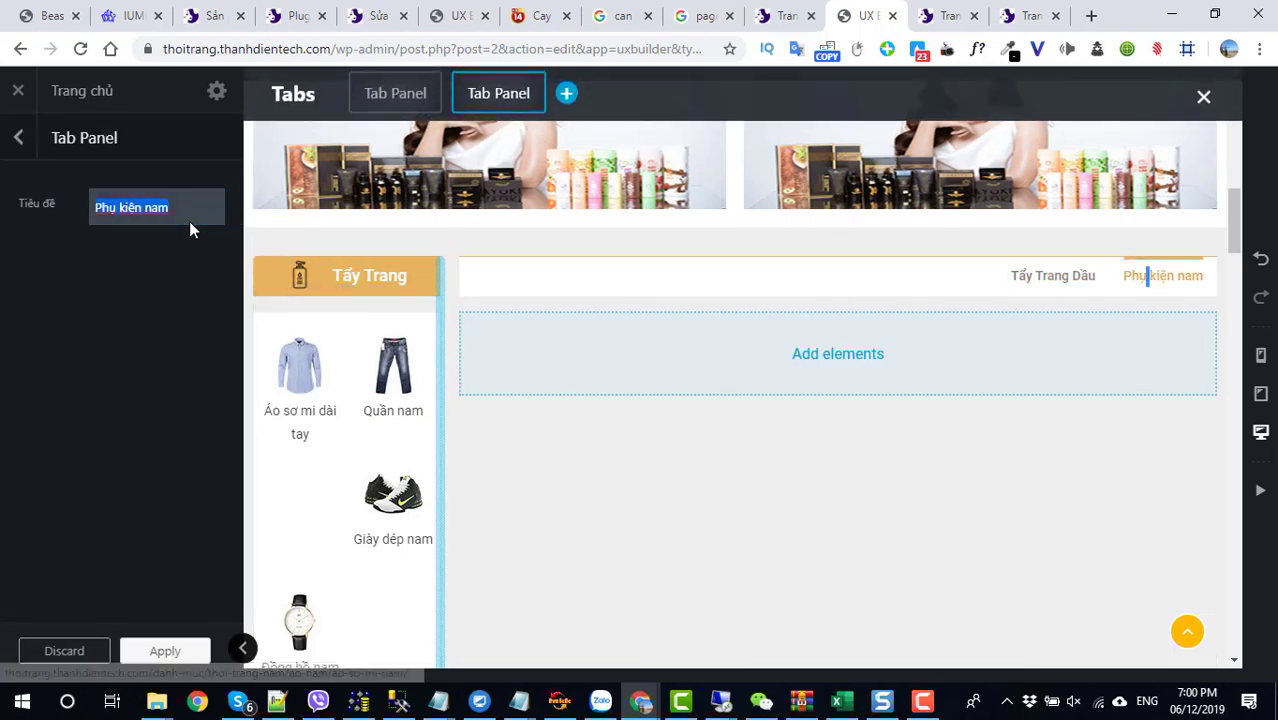
{"action": "type", "text": "TẨY"}
{"action": "key", "text": "BackSpace"}
{"action": "key", "text": "BackSpace"}
{"action": "key", "text": "BackSpace"}
{"action": "type", "text": "Tẩy Tra"}
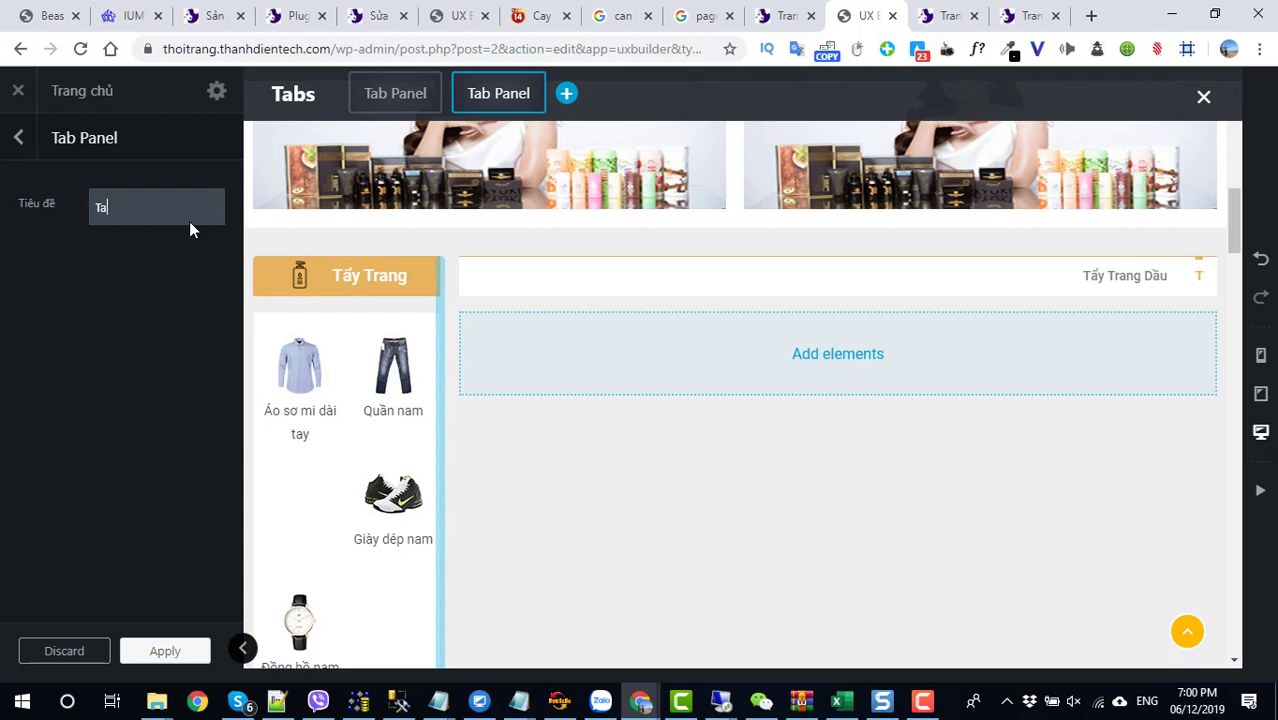
{"action": "type", "text": "ng NU"}
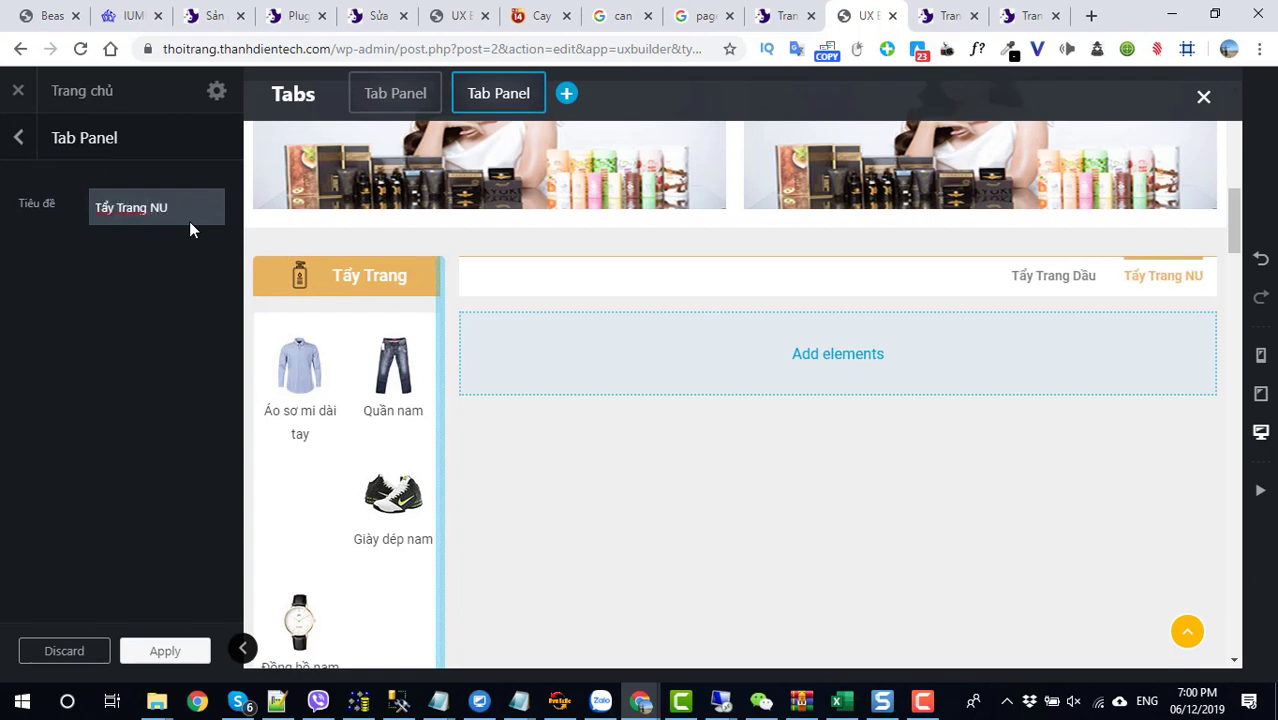
{"action": "key", "text": "BackSpace"}
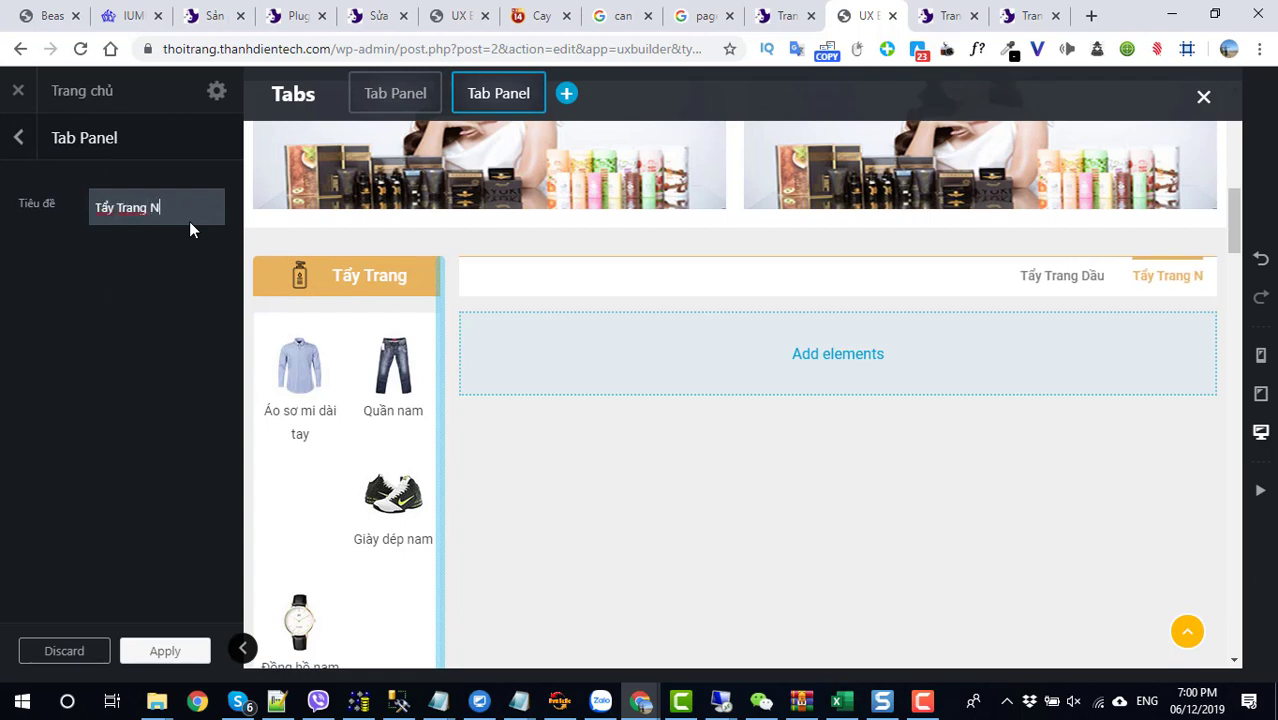
{"action": "type", "text": "uóc"}
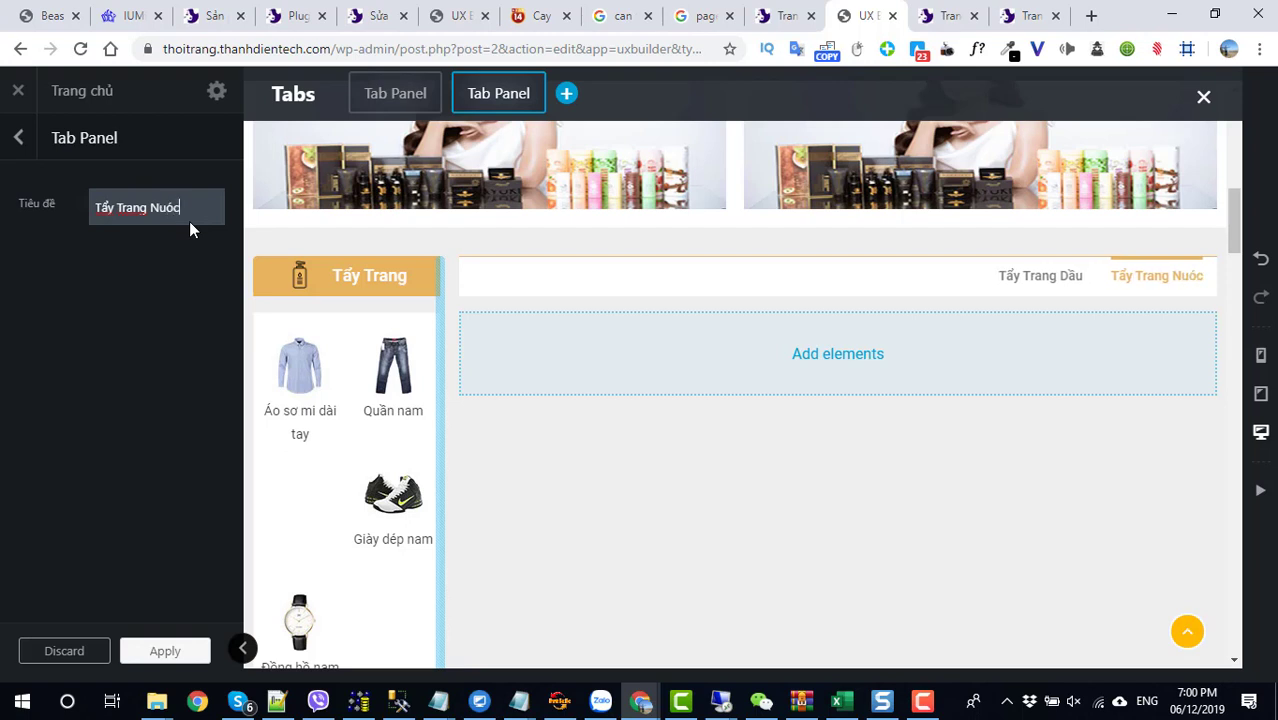
{"action": "type", "text": "w"}
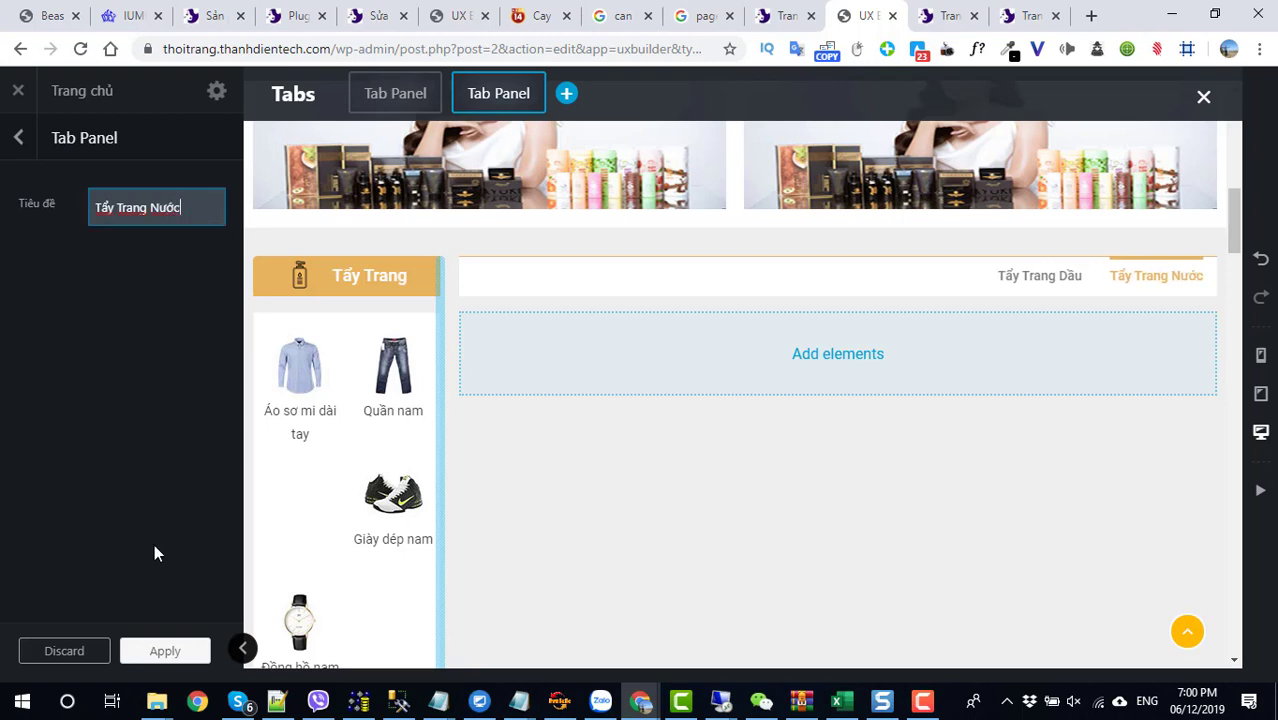
{"action": "left_click", "coordinate": [143, 651]}
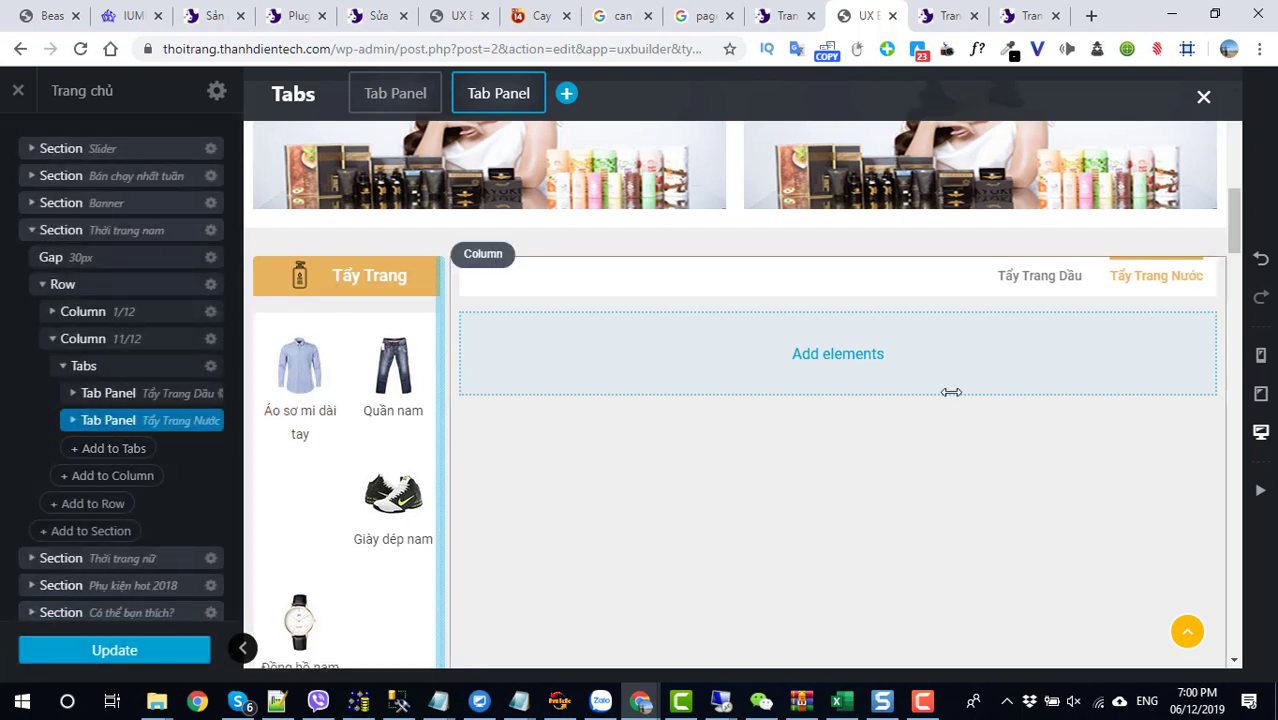
Step: Open the options of the Products element inside the Tẩy Trang Dầu tab panel
{"action": "left_click", "coordinate": [1045, 280]}
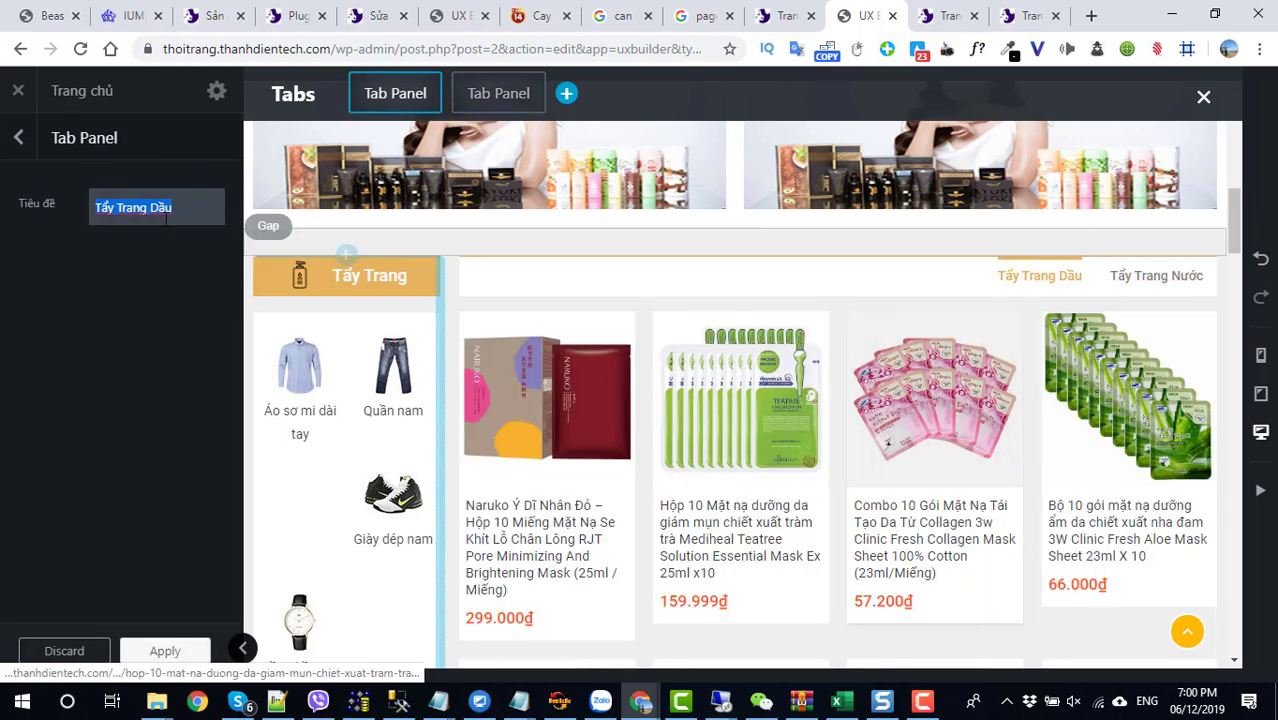
{"action": "left_click", "coordinate": [19, 139]}
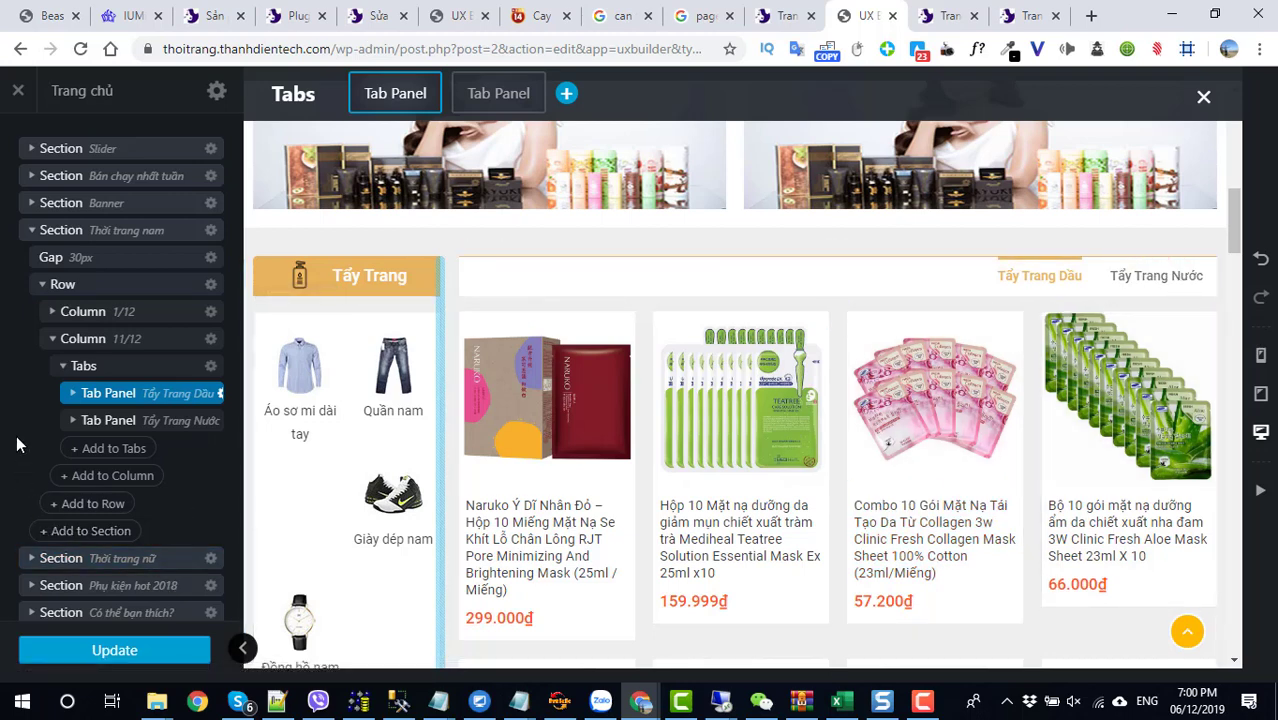
{"action": "left_click", "coordinate": [68, 394]}
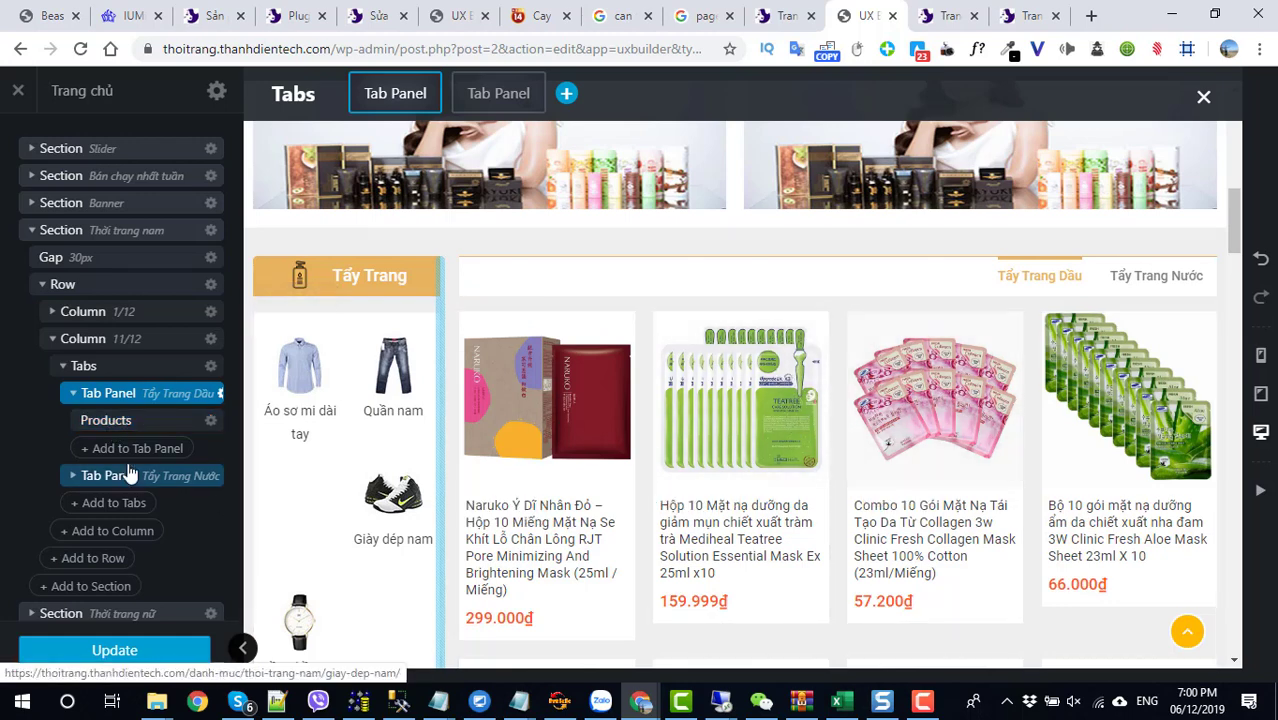
{"action": "left_click", "coordinate": [209, 420]}
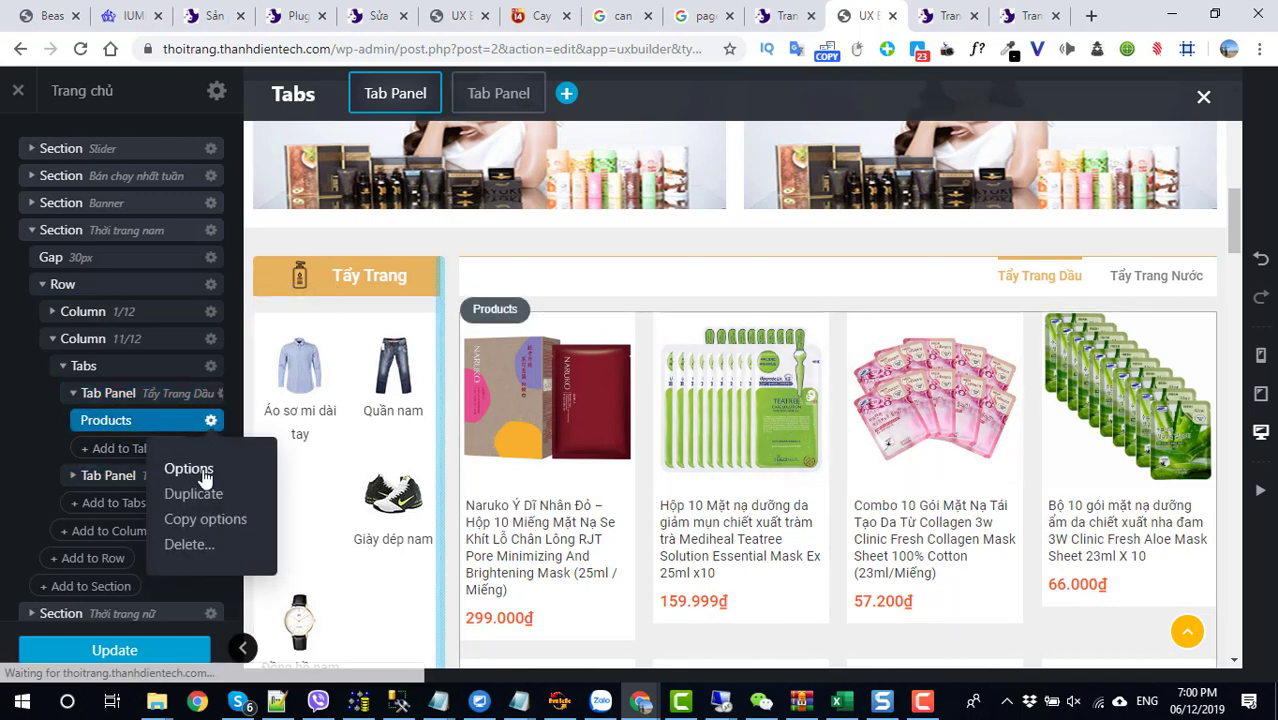
{"action": "left_click", "coordinate": [189, 469]}
Step: Set the Products element's category to Tẩy trang dầu
{"action": "scroll", "coordinate": [203, 477], "scroll_direction": "down", "scroll_amount": 6}
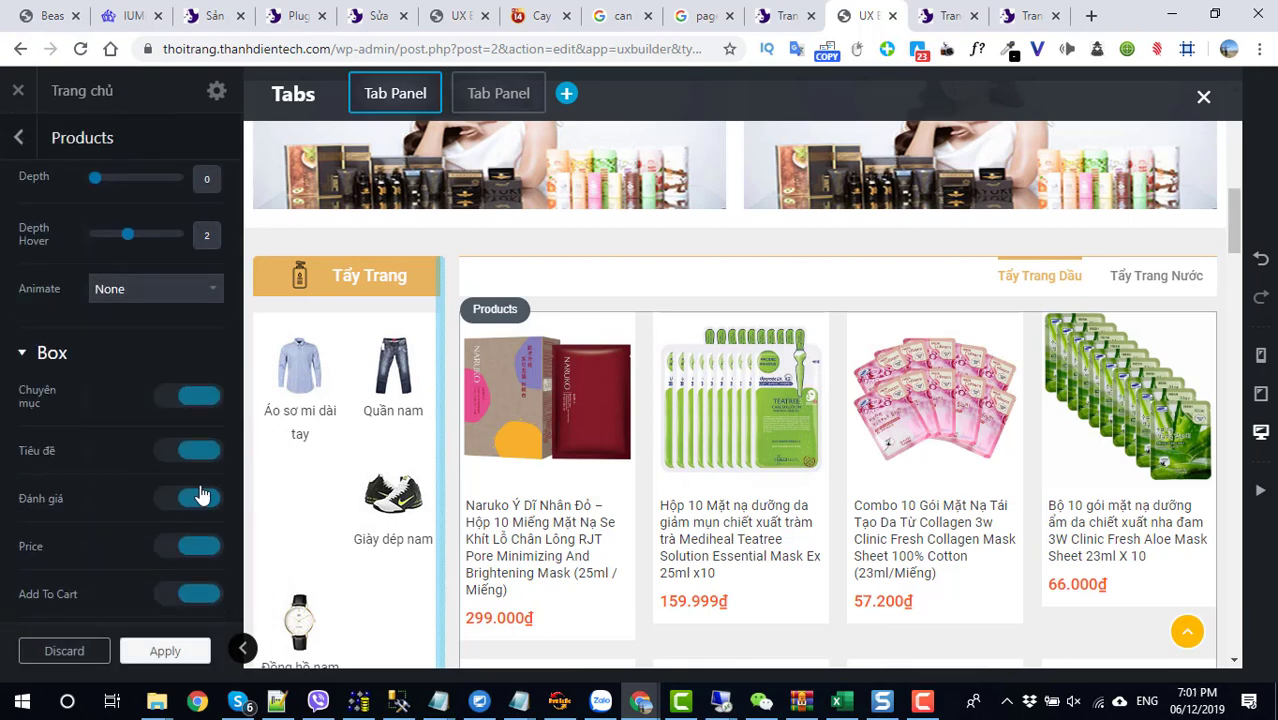
{"action": "scroll", "coordinate": [200, 484], "scroll_direction": "down", "scroll_amount": 5}
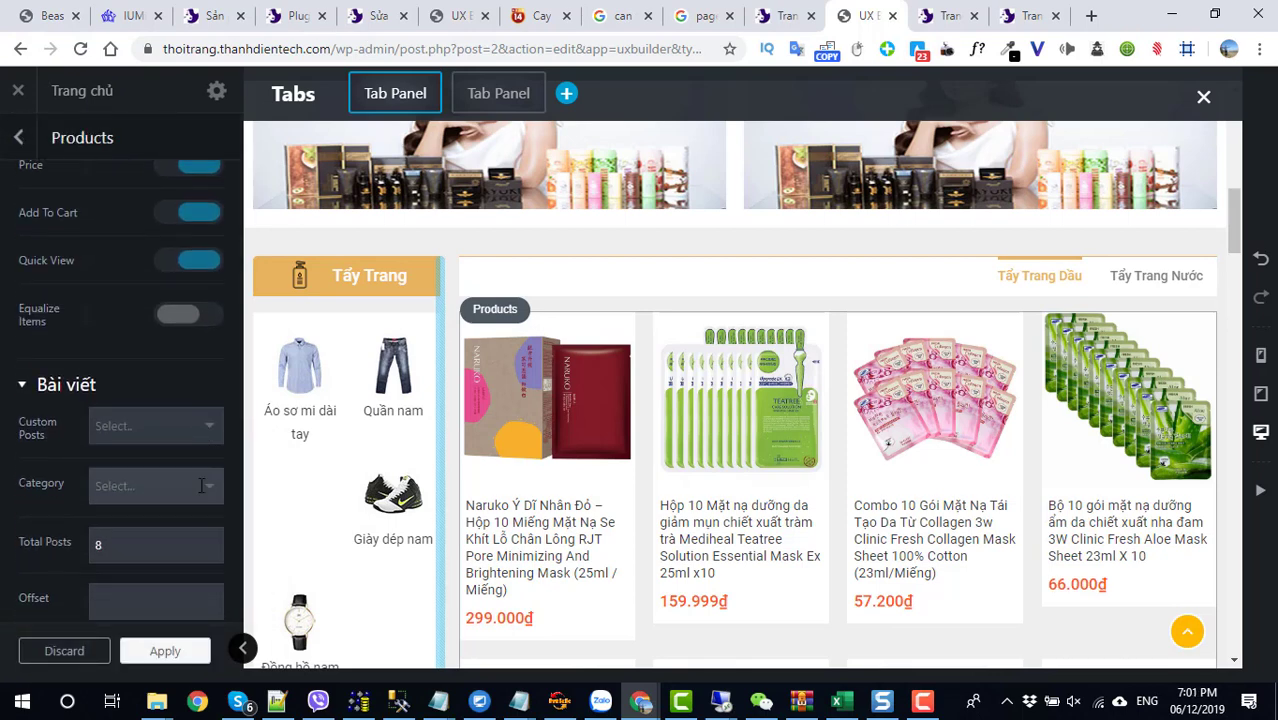
{"action": "left_click", "coordinate": [116, 307]}
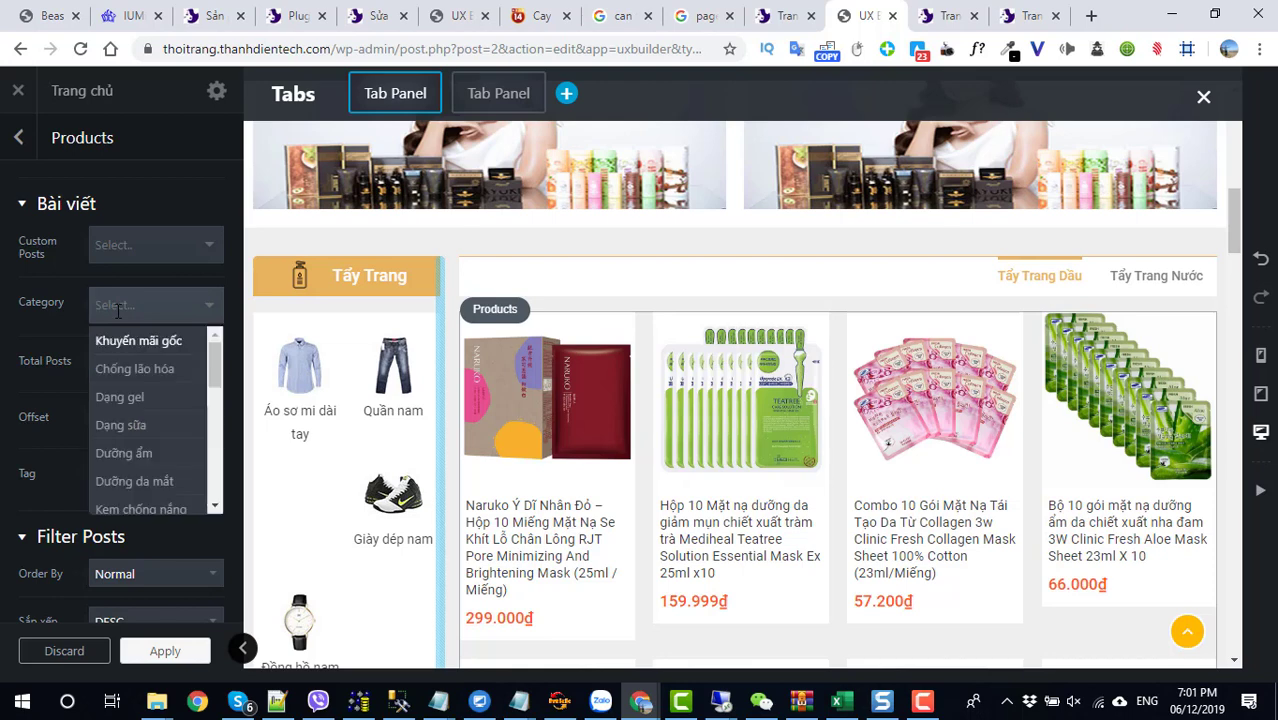
{"action": "scroll", "coordinate": [155, 395], "scroll_direction": "down", "scroll_amount": 5}
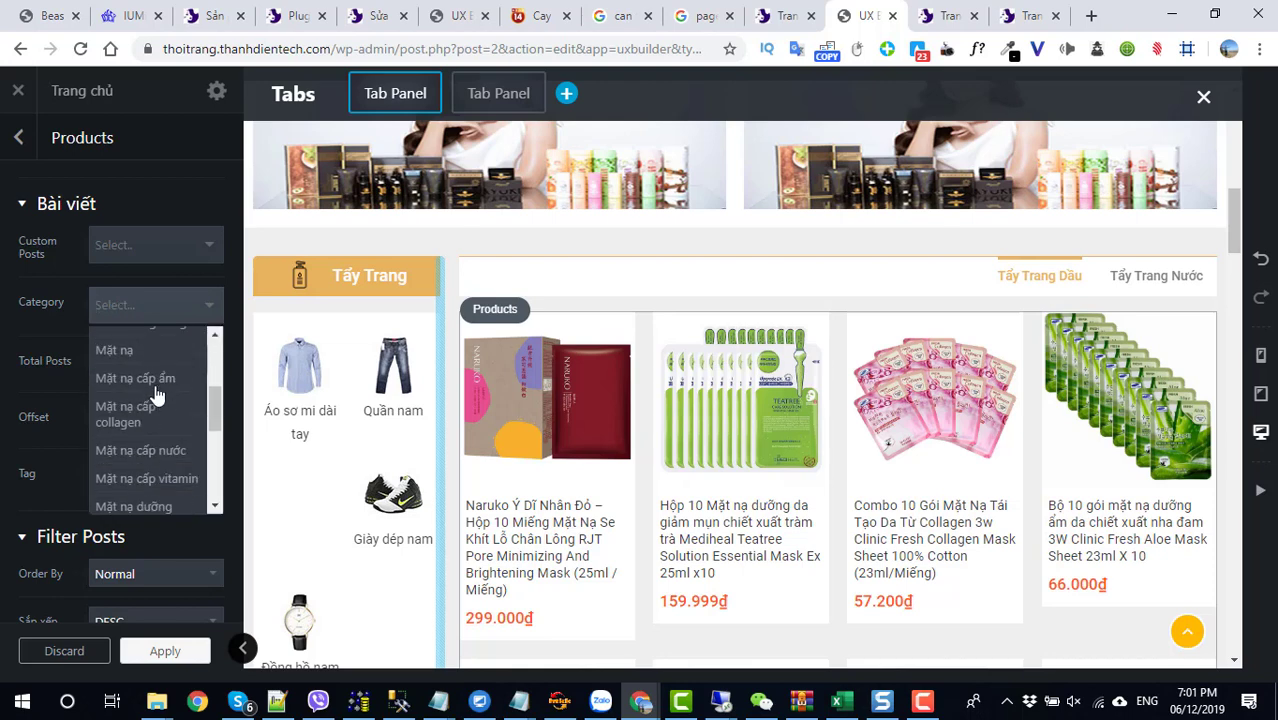
{"action": "type", "text": "Tẩy"}
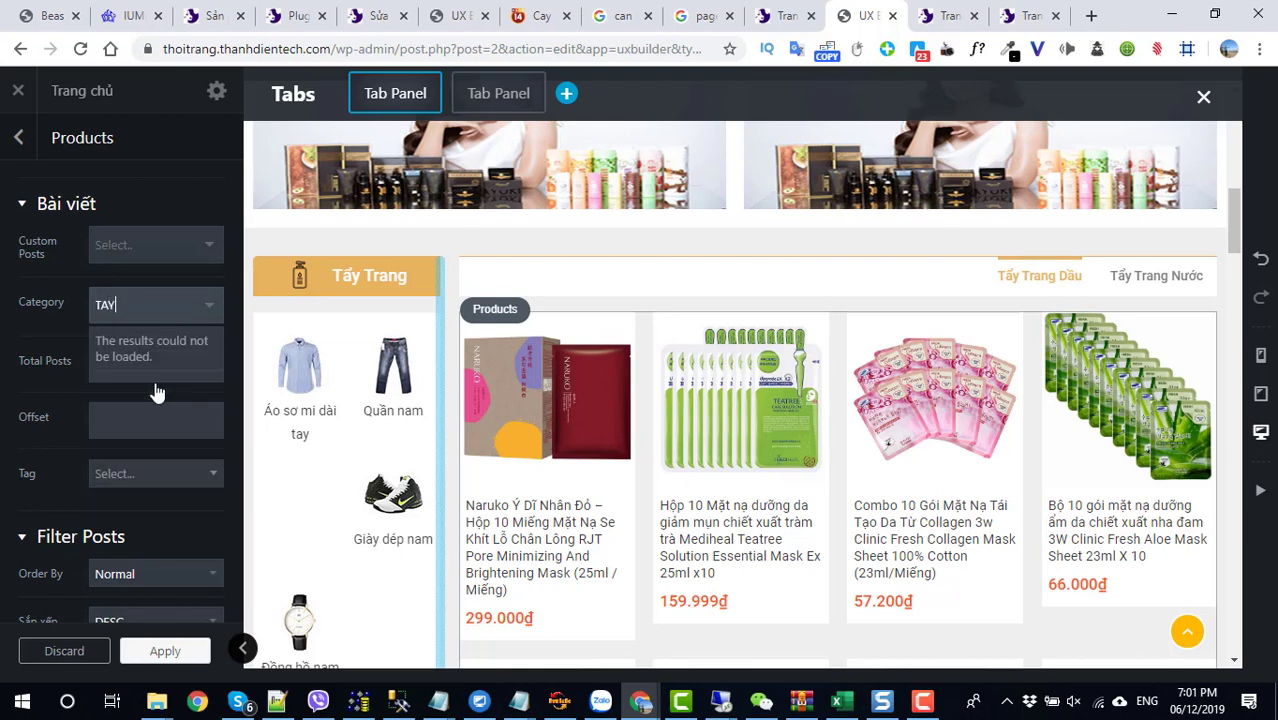
{"action": "key", "text": "BackSpace"}
{"action": "key", "text": "BackSpace"}
{"action": "type", "text": "a"}
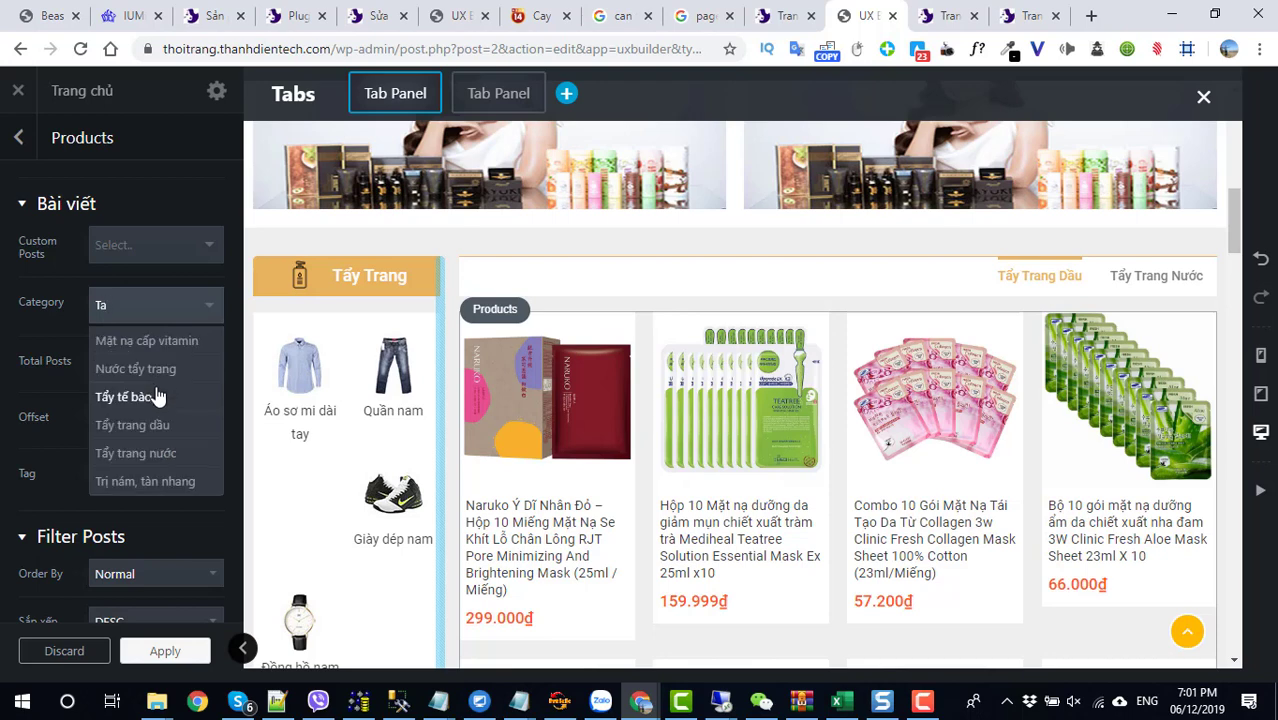
{"action": "type", "text": "y"}
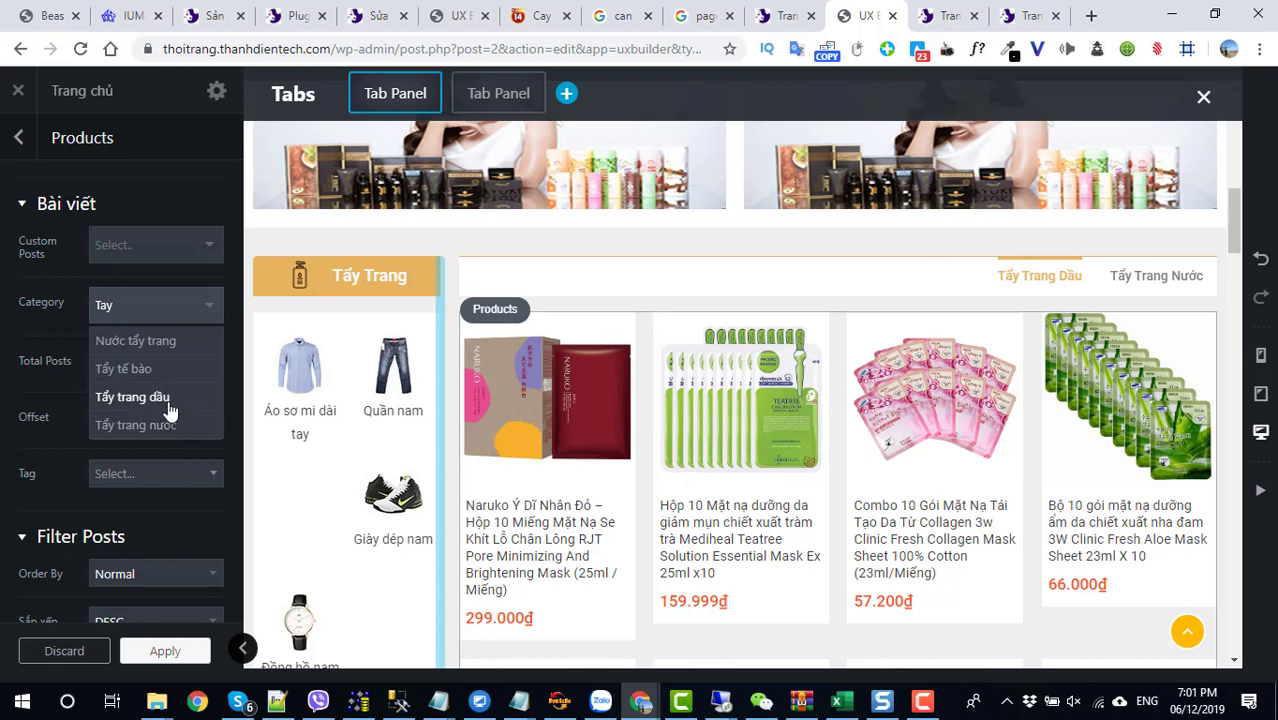
{"action": "left_click", "coordinate": [163, 399]}
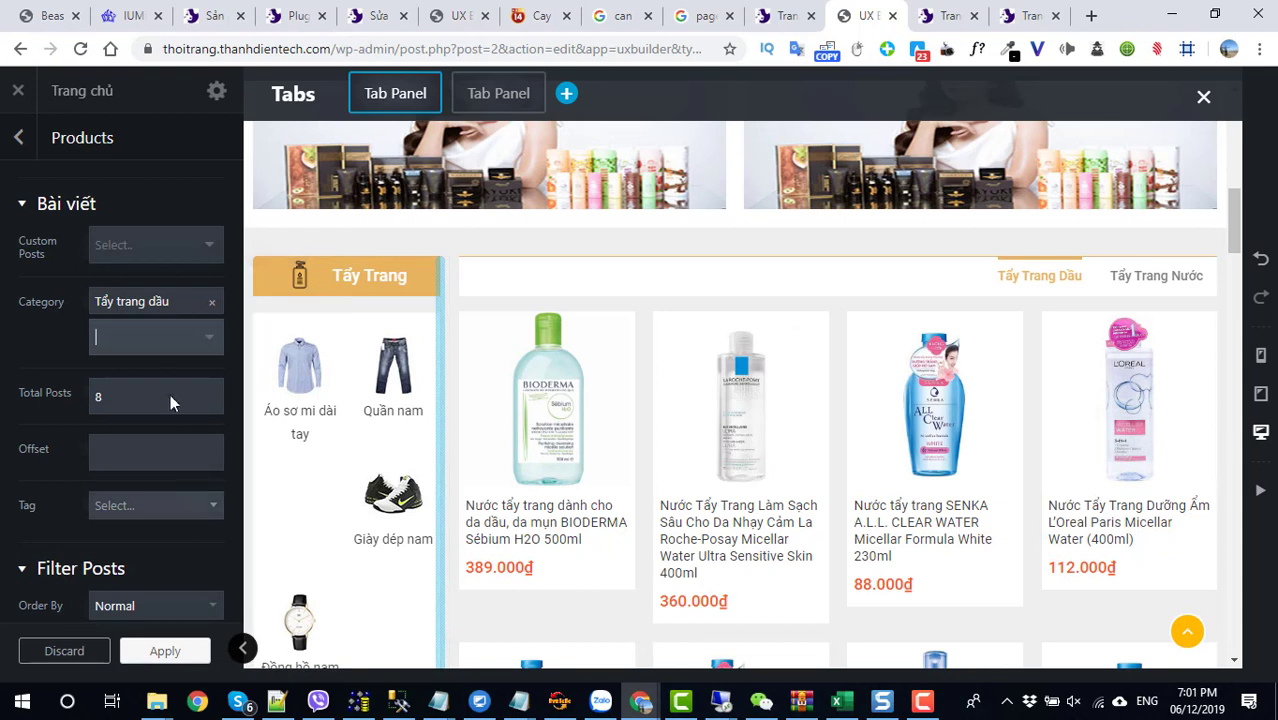
Step: Turn on Equalize Items for the Products element and check the product boxes in the preview
{"action": "scroll", "coordinate": [172, 383], "scroll_direction": "up", "scroll_amount": 4}
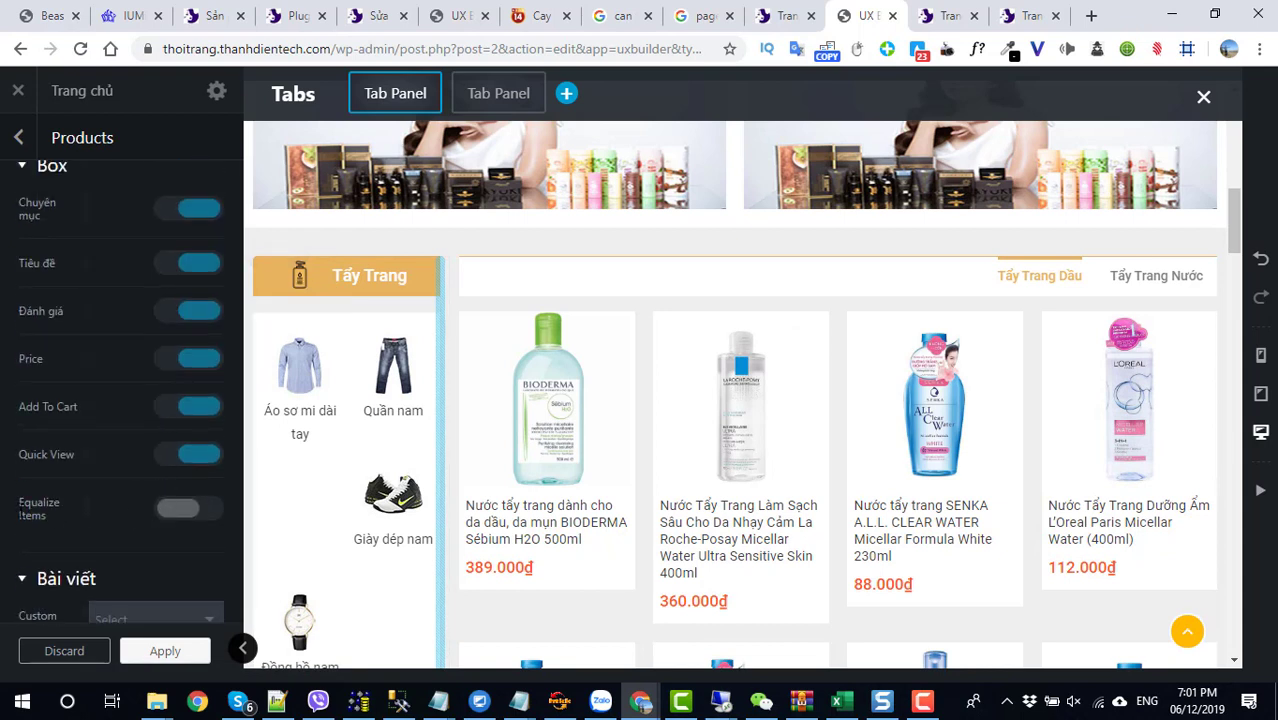
{"action": "left_click", "coordinate": [183, 516]}
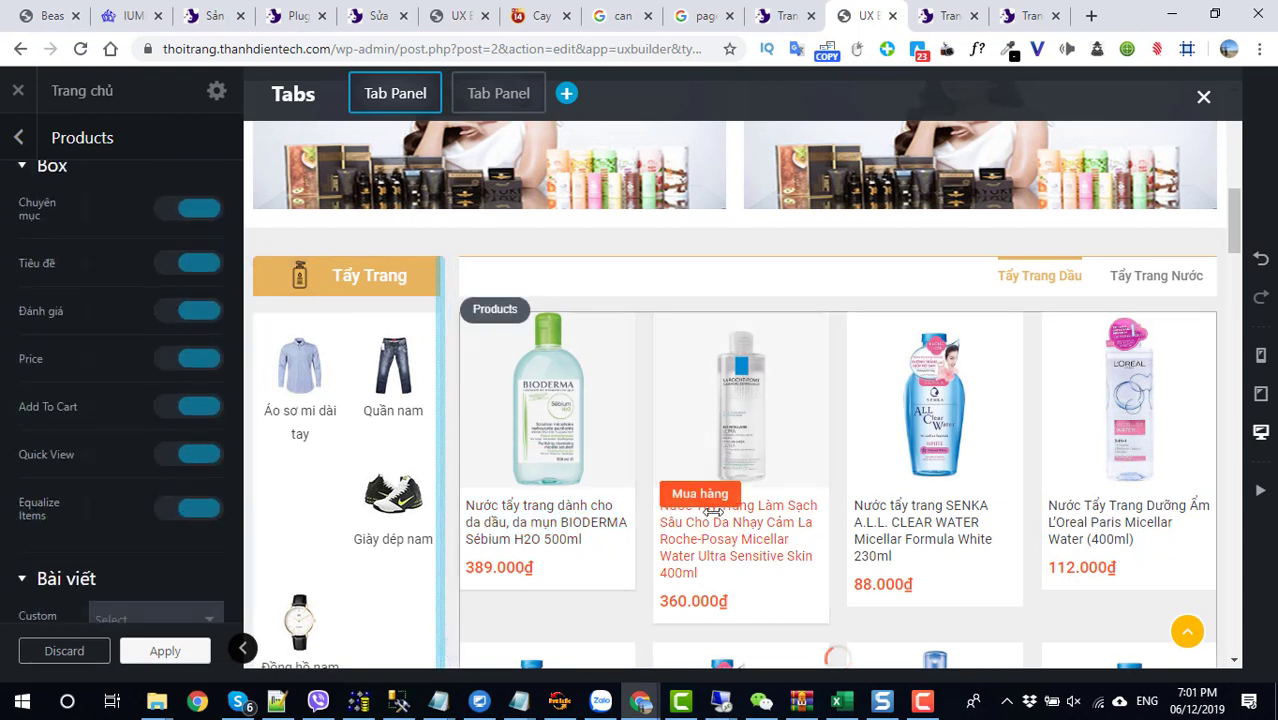
{"action": "scroll", "coordinate": [1050, 596], "scroll_direction": "down", "scroll_amount": 4}
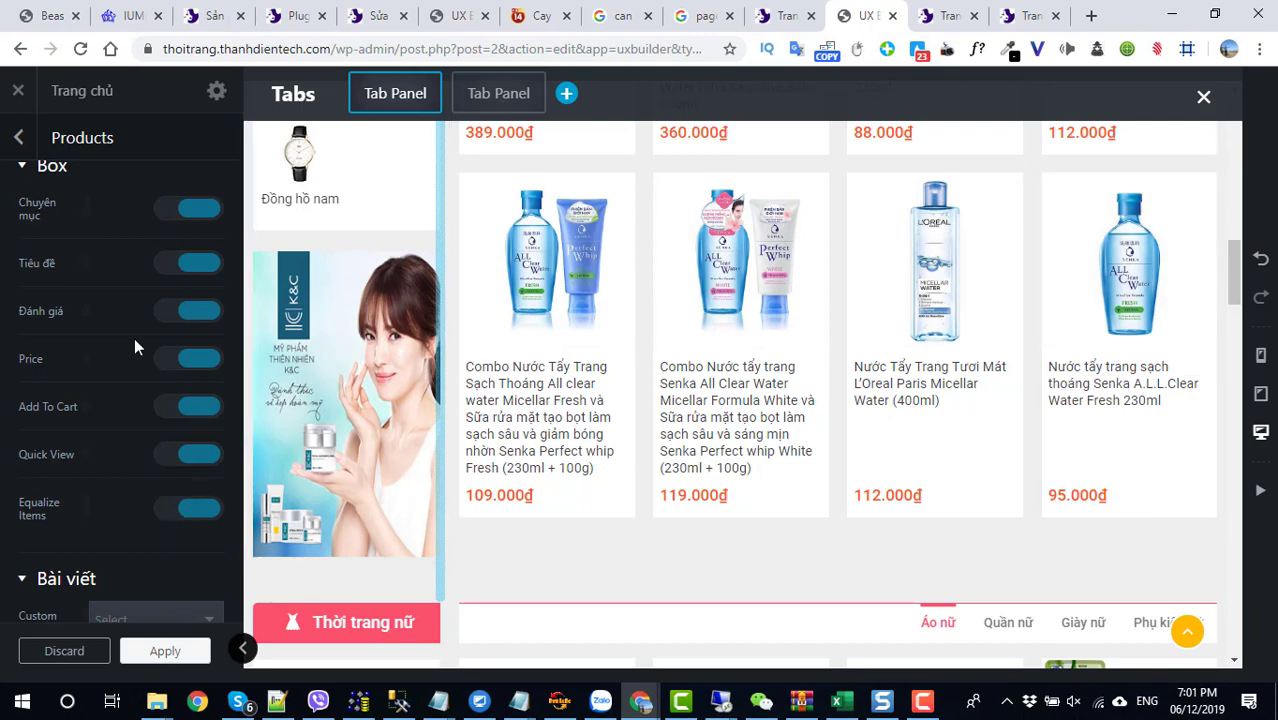
Step: Switch off Đánh giá and Quick View for the product boxes, with Price and Add To Cart switched on
{"action": "scroll", "coordinate": [720, 480], "scroll_direction": "up", "scroll_amount": 3}
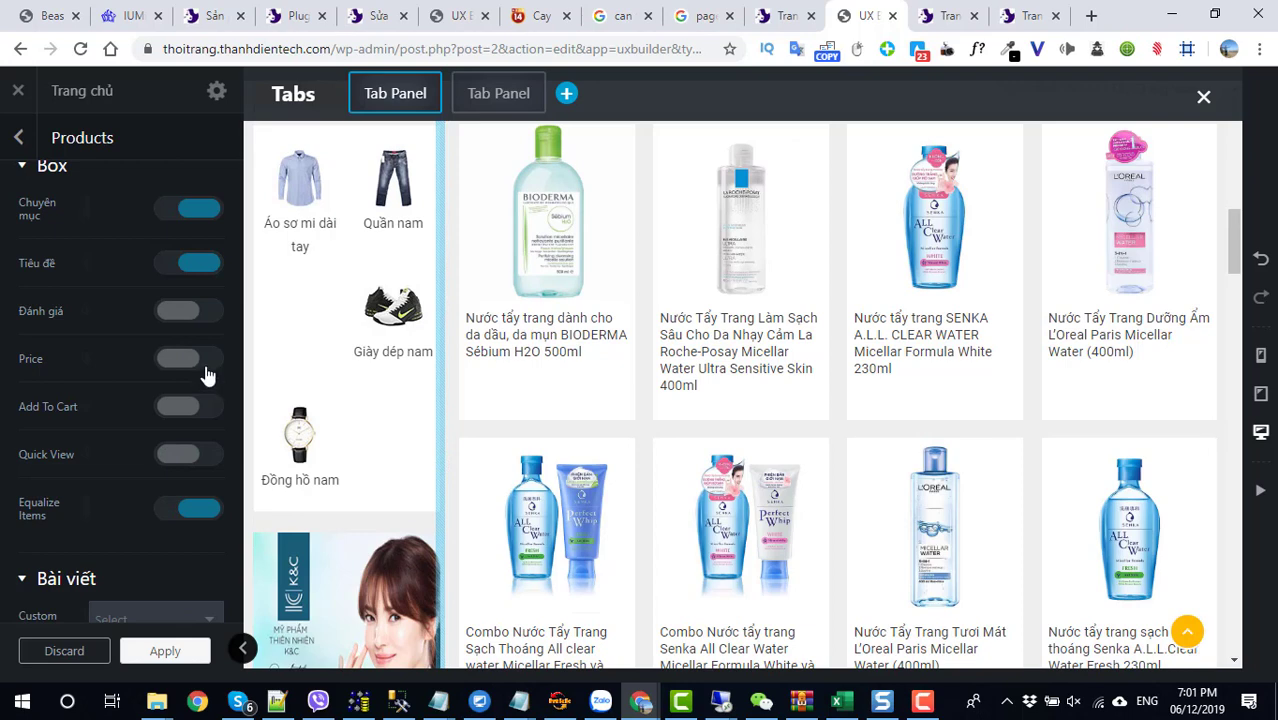
{"action": "left_click", "coordinate": [207, 410]}
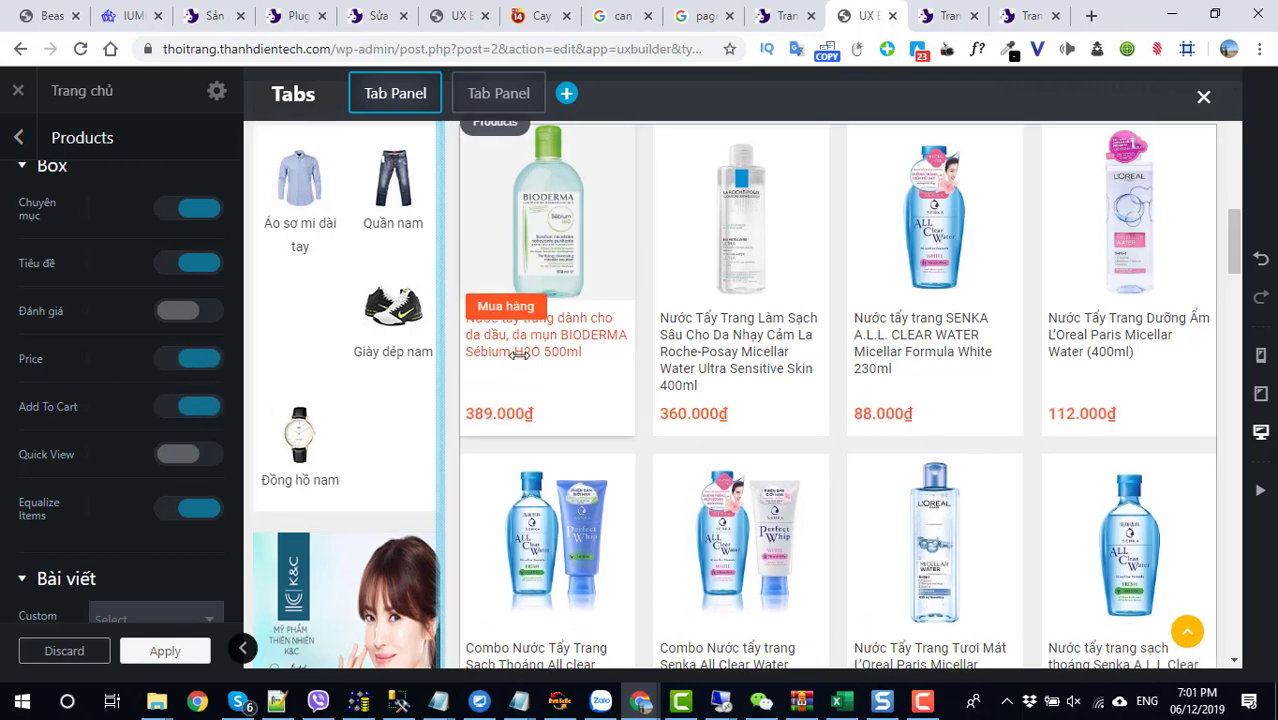
{"action": "scroll", "coordinate": [283, 589], "scroll_direction": "up", "scroll_amount": 3}
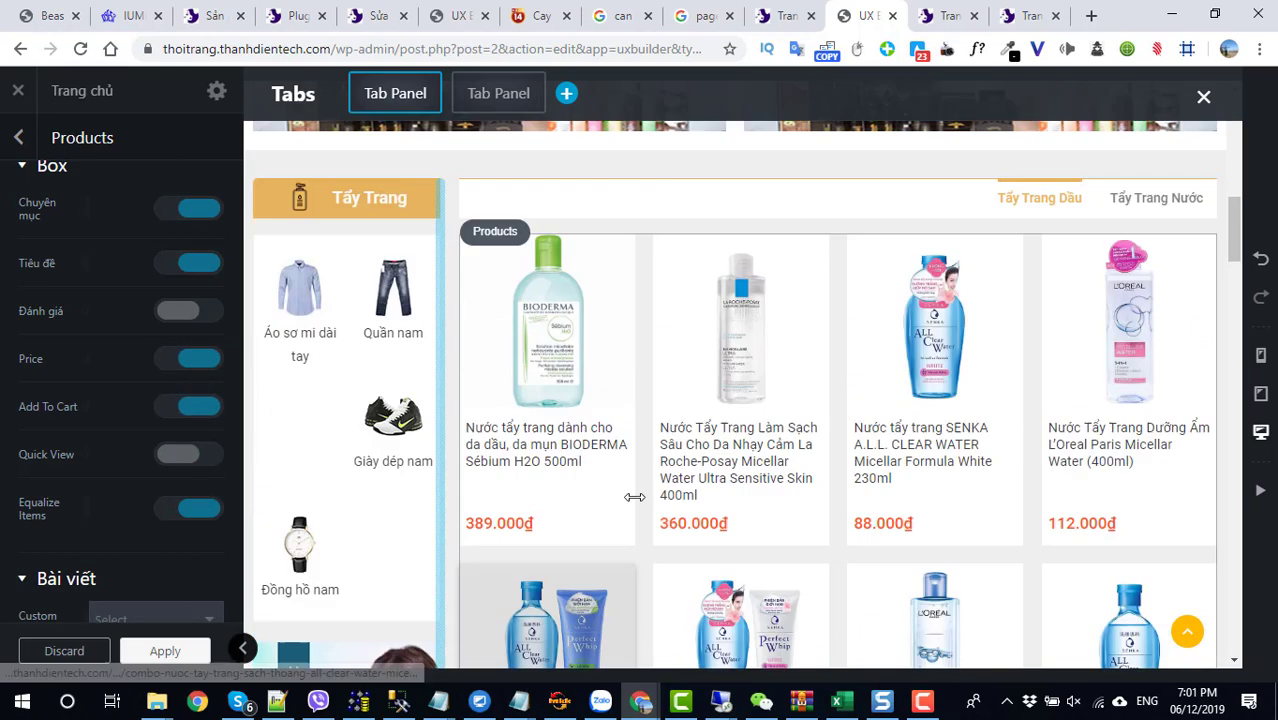
Step: Apply the option changes of the Products element in the Tẩy Trang Dầu tab panel
{"action": "left_click", "coordinate": [163, 651]}
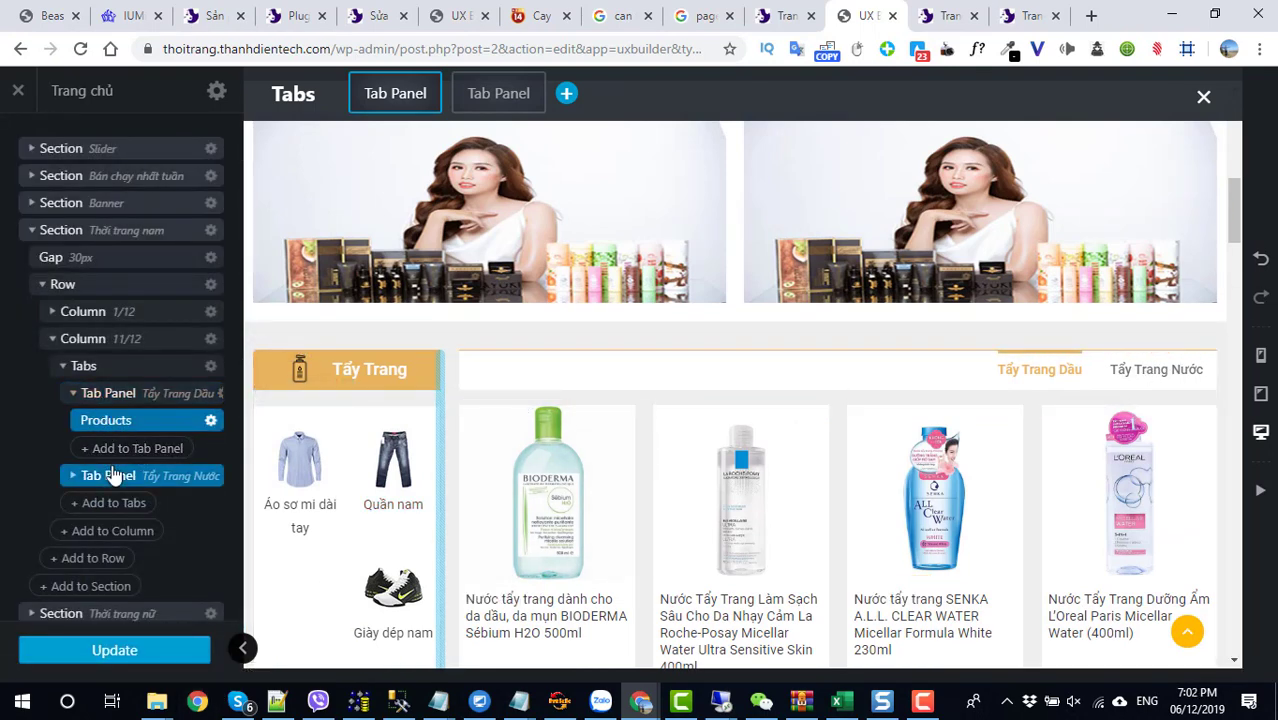
{"action": "left_click", "coordinate": [1133, 372]}
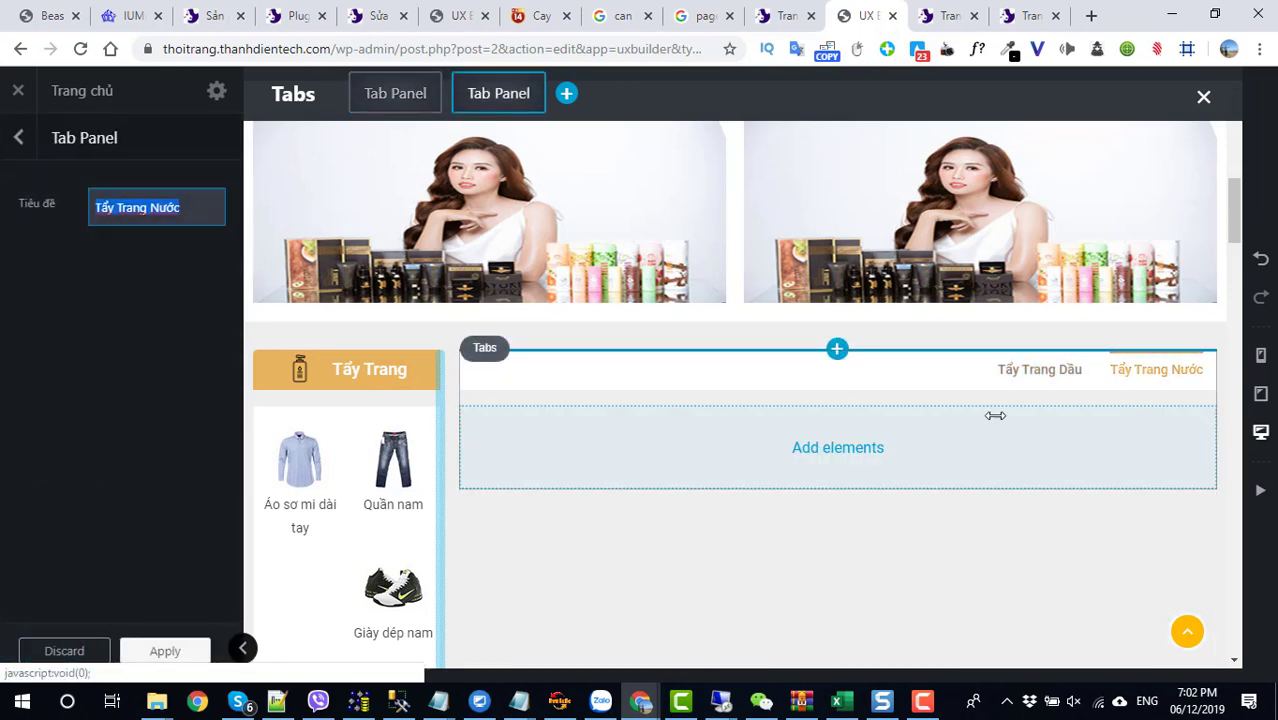
{"action": "left_click", "coordinate": [838, 447]}
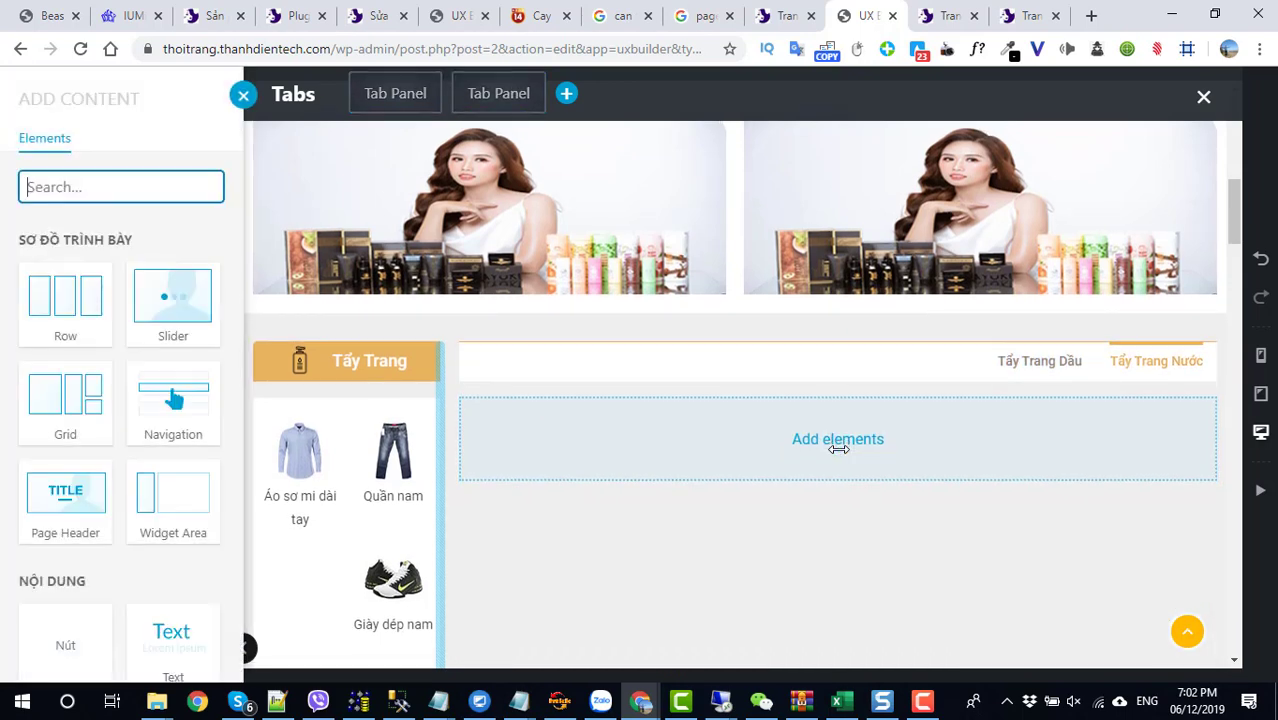
{"action": "type", "text": "pro"}
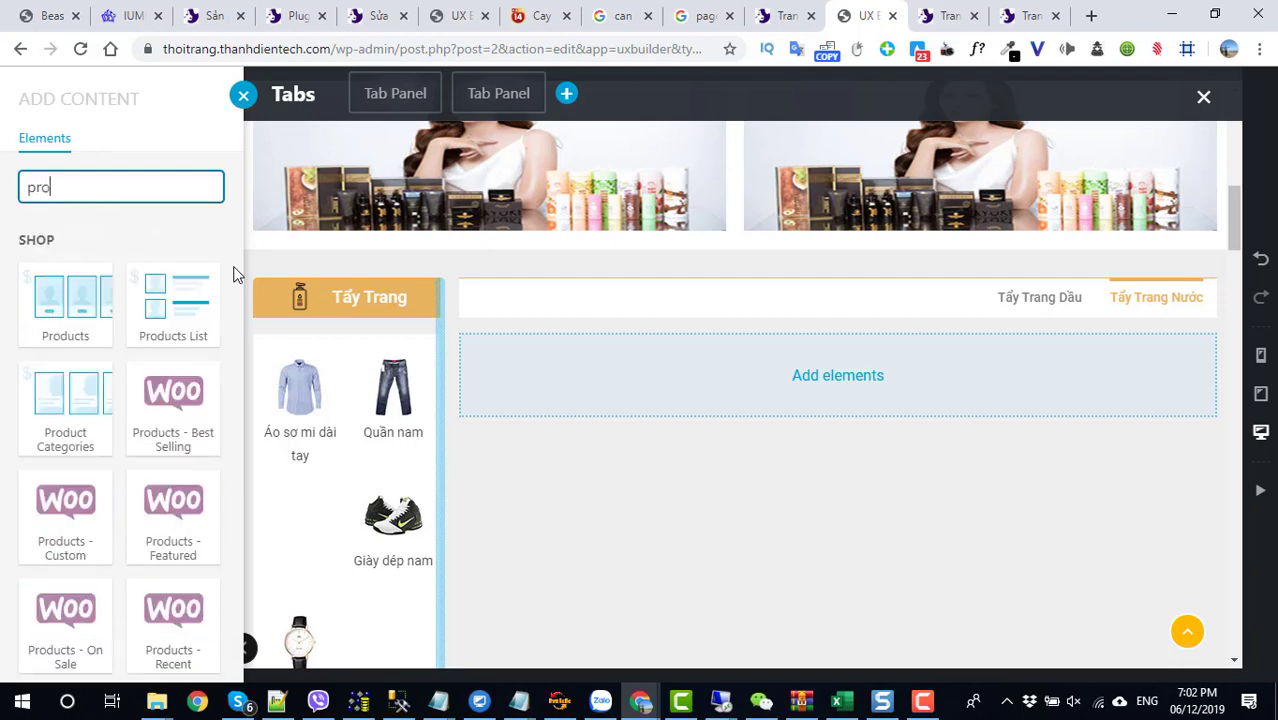
{"action": "left_click", "coordinate": [243, 95]}
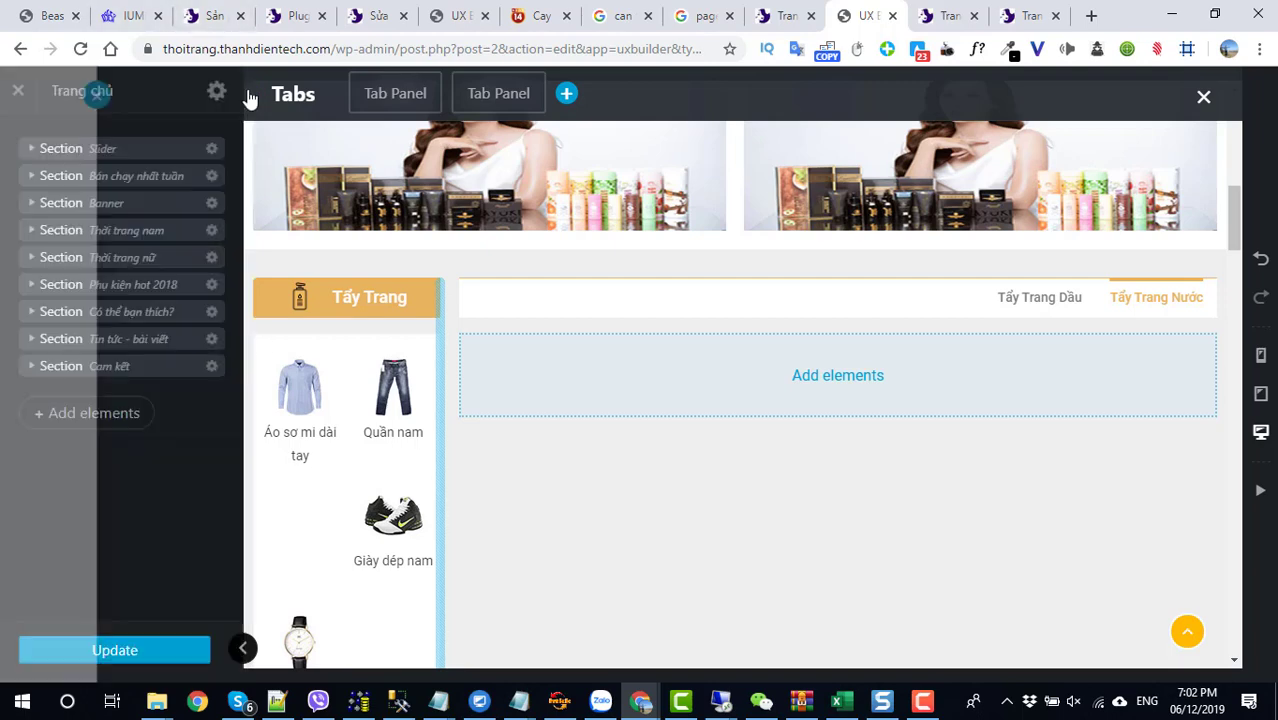
Step: Delete the empty Tẩy Trang Nước tab panel from the Tabs element
{"action": "left_click", "coordinate": [1045, 296]}
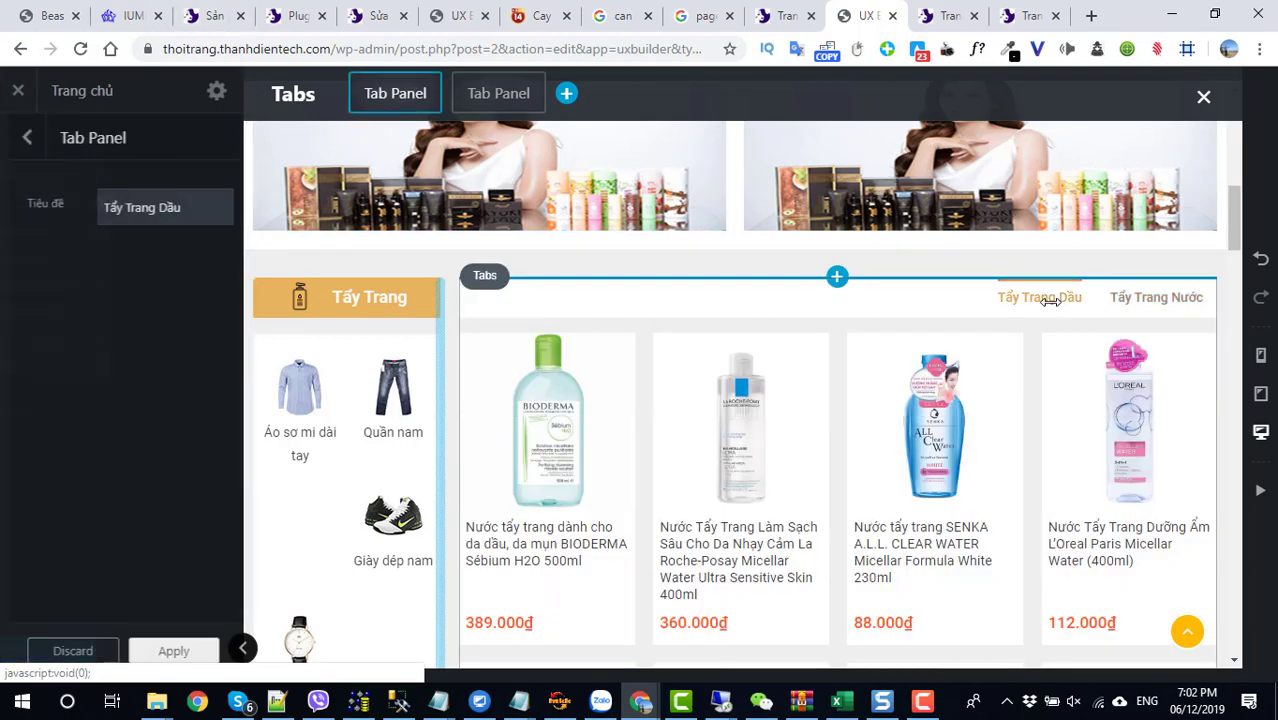
{"action": "left_click", "coordinate": [17, 140]}
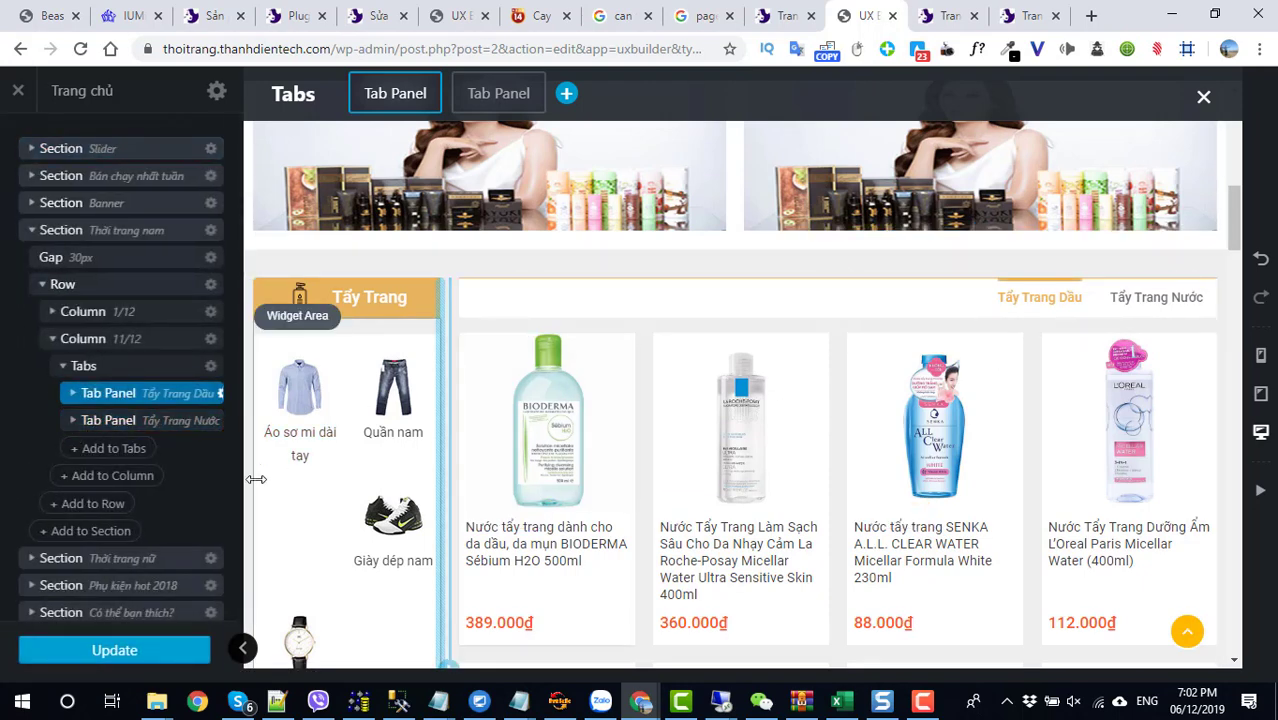
{"action": "right_click", "coordinate": [171, 426]}
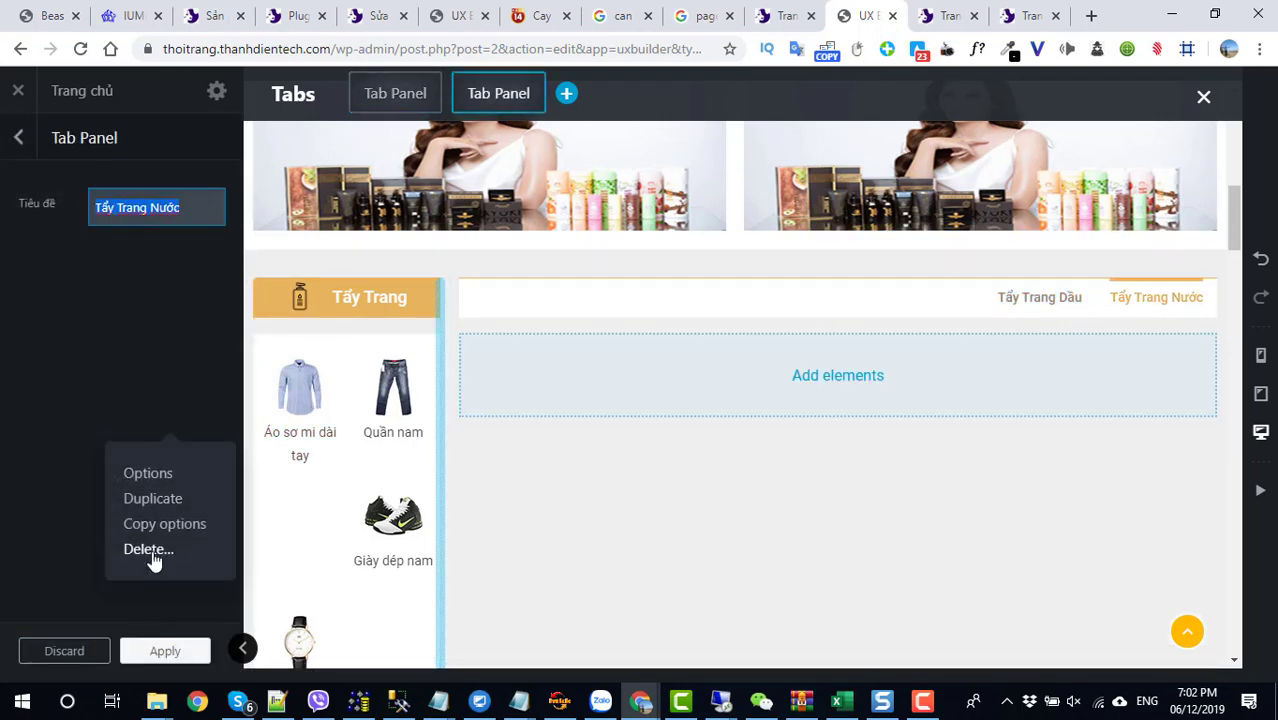
{"action": "left_click", "coordinate": [150, 550]}
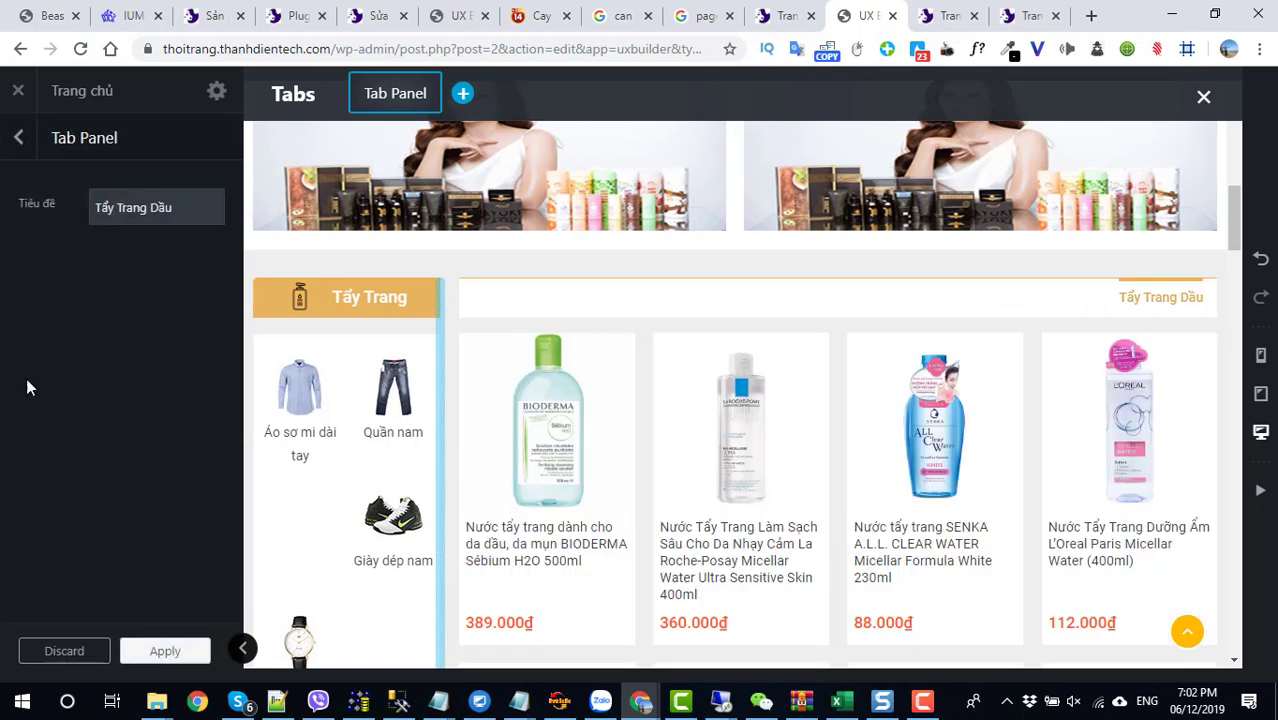
Step: Duplicate the Tẩy Trang Dầu tab panel inside the Tabs element
{"action": "left_click", "coordinate": [18, 147]}
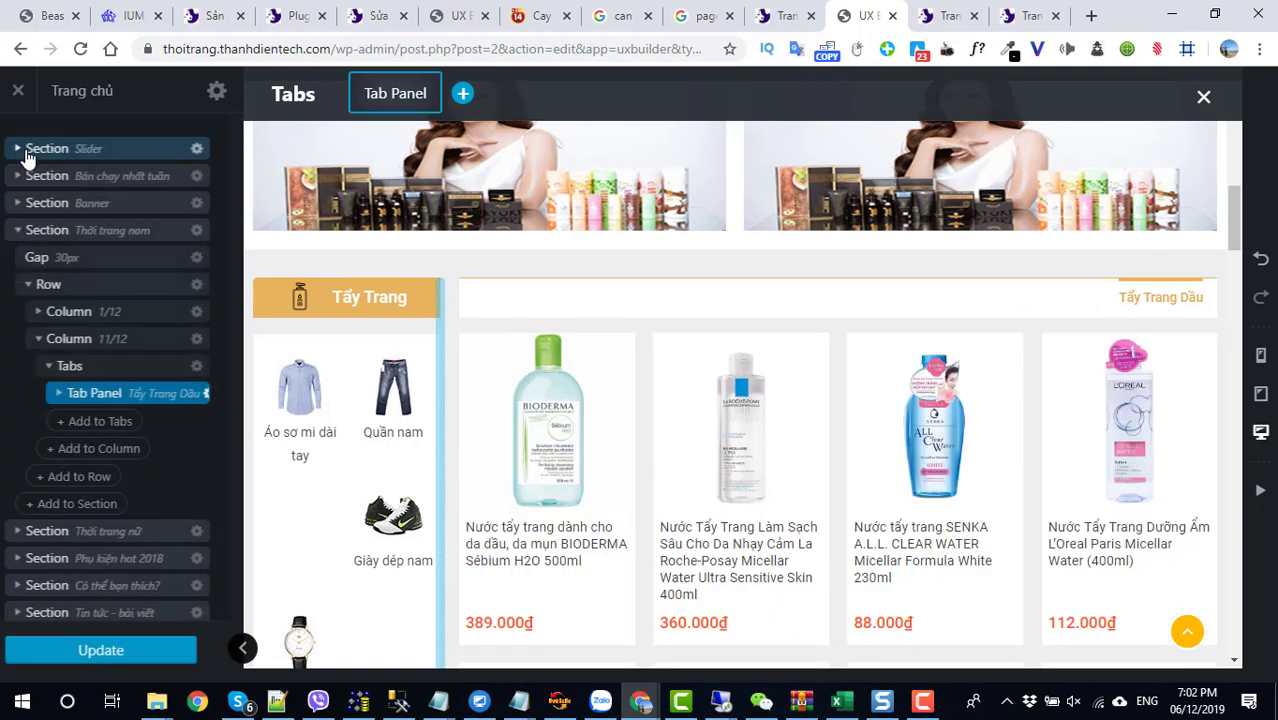
{"action": "right_click", "coordinate": [102, 395]}
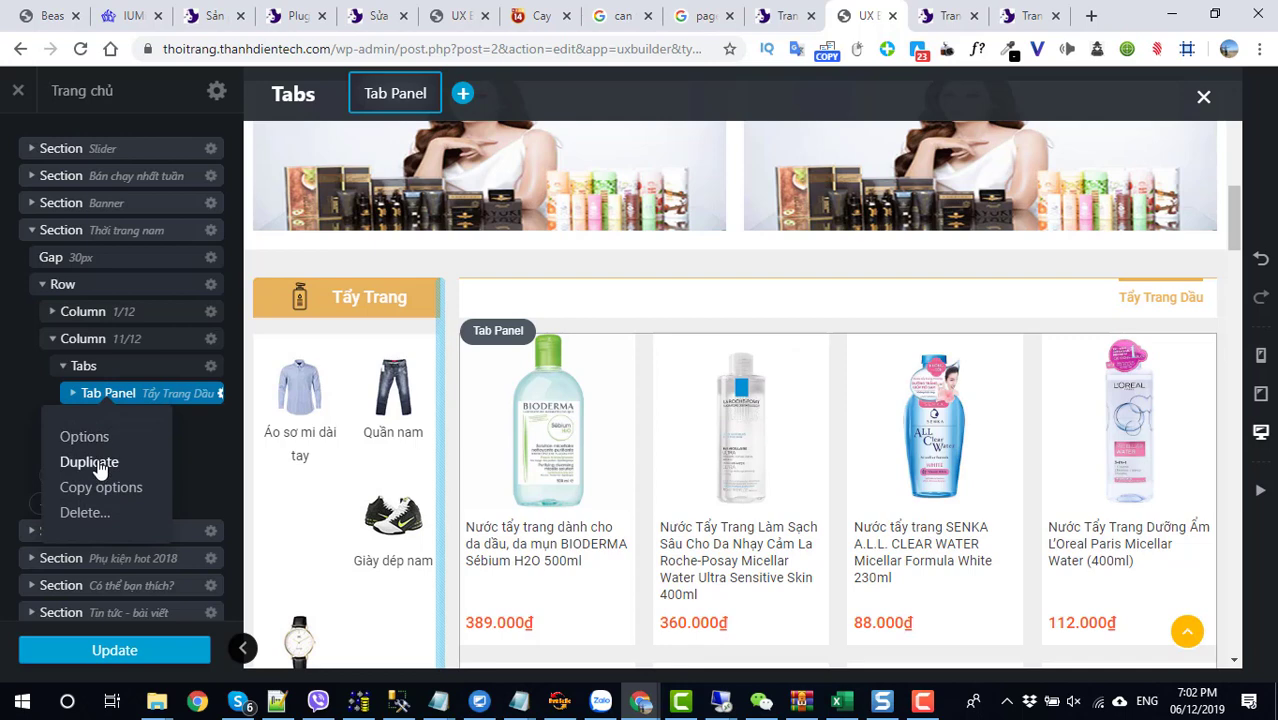
{"action": "left_click", "coordinate": [99, 465]}
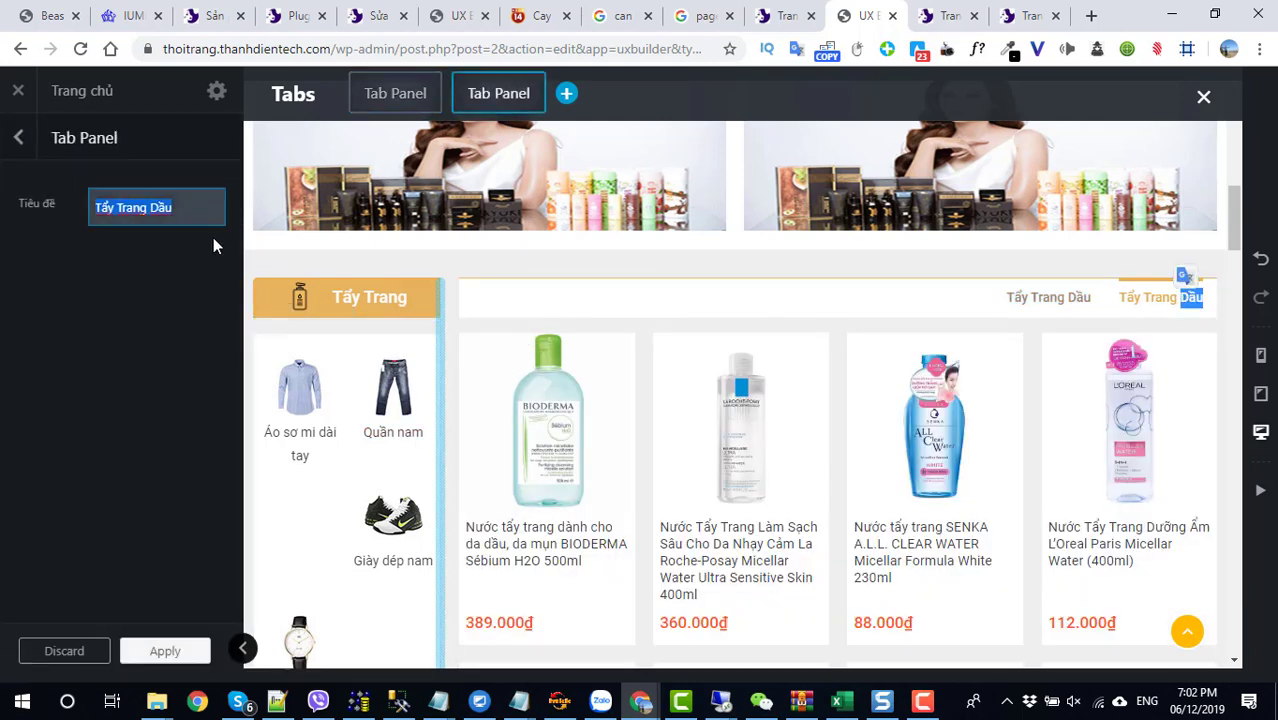
Step: Set the title of the duplicated tab panel to Tẩy Trang Nước
{"action": "type", "text": "Tya"}
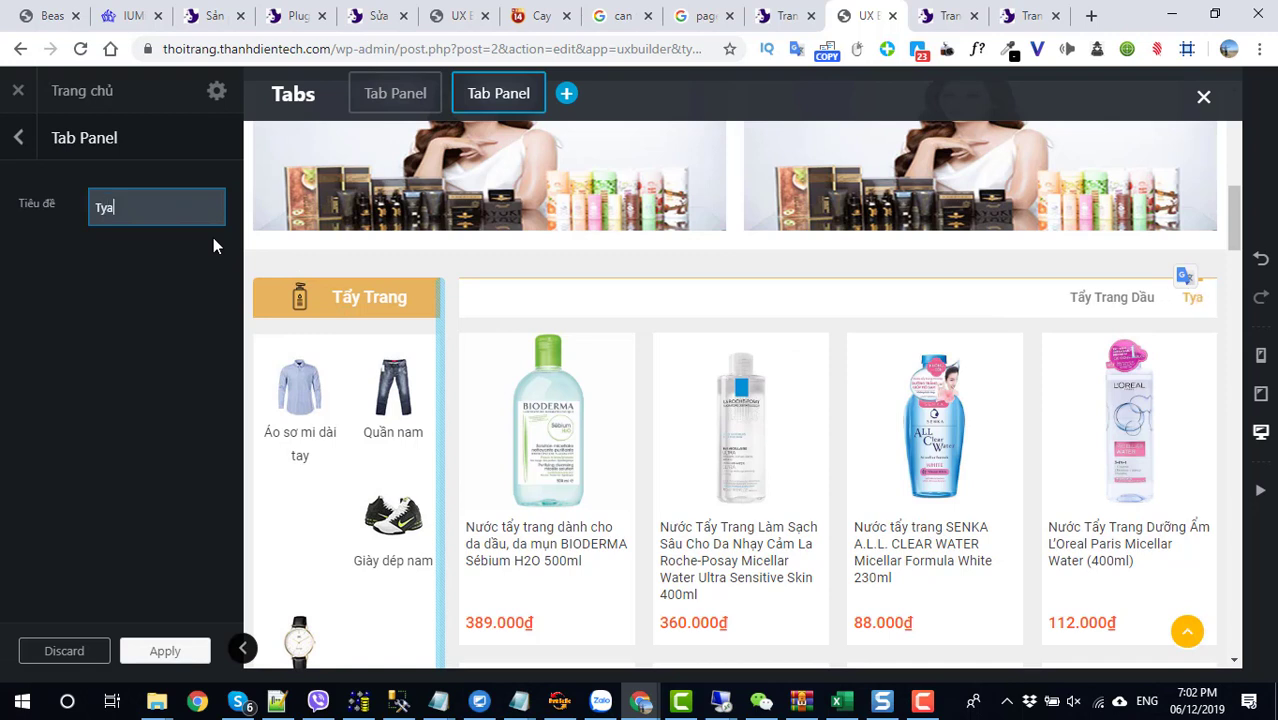
{"action": "key", "text": "BackSpace"}
{"action": "key", "text": "BackSpace"}
{"action": "type", "text": "a"}
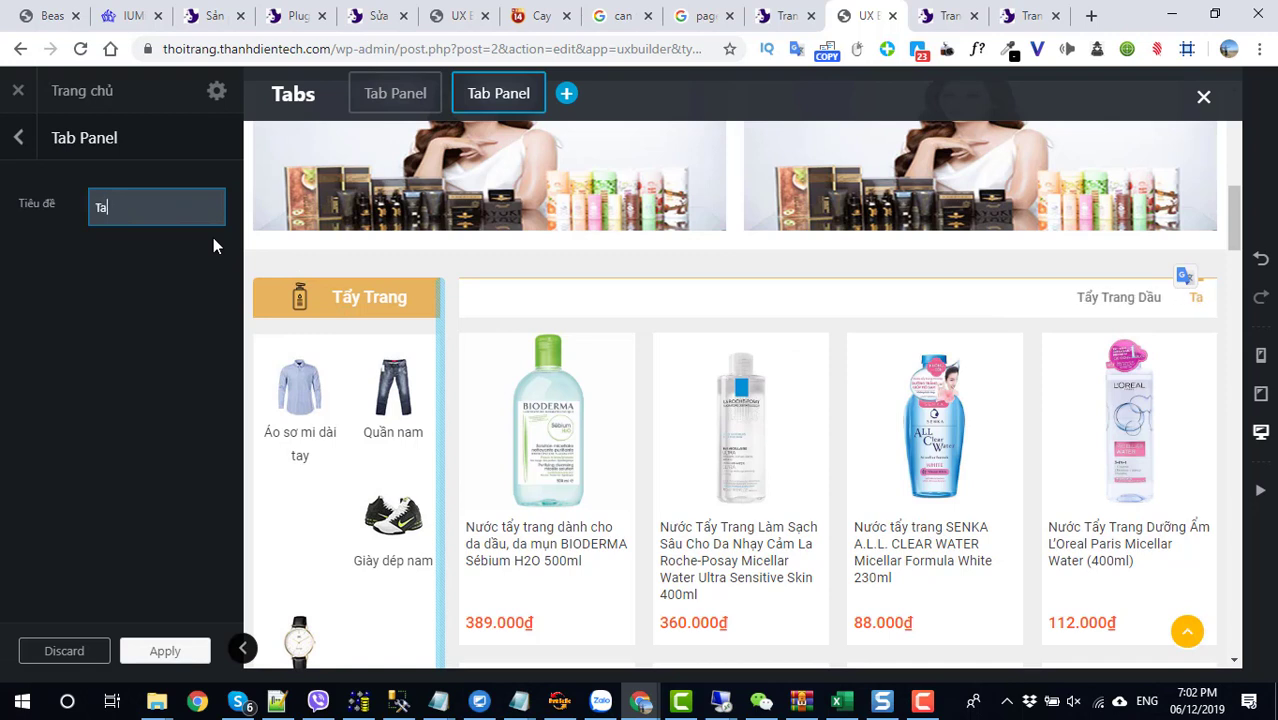
{"action": "type", "text": "ẩy Tra"}
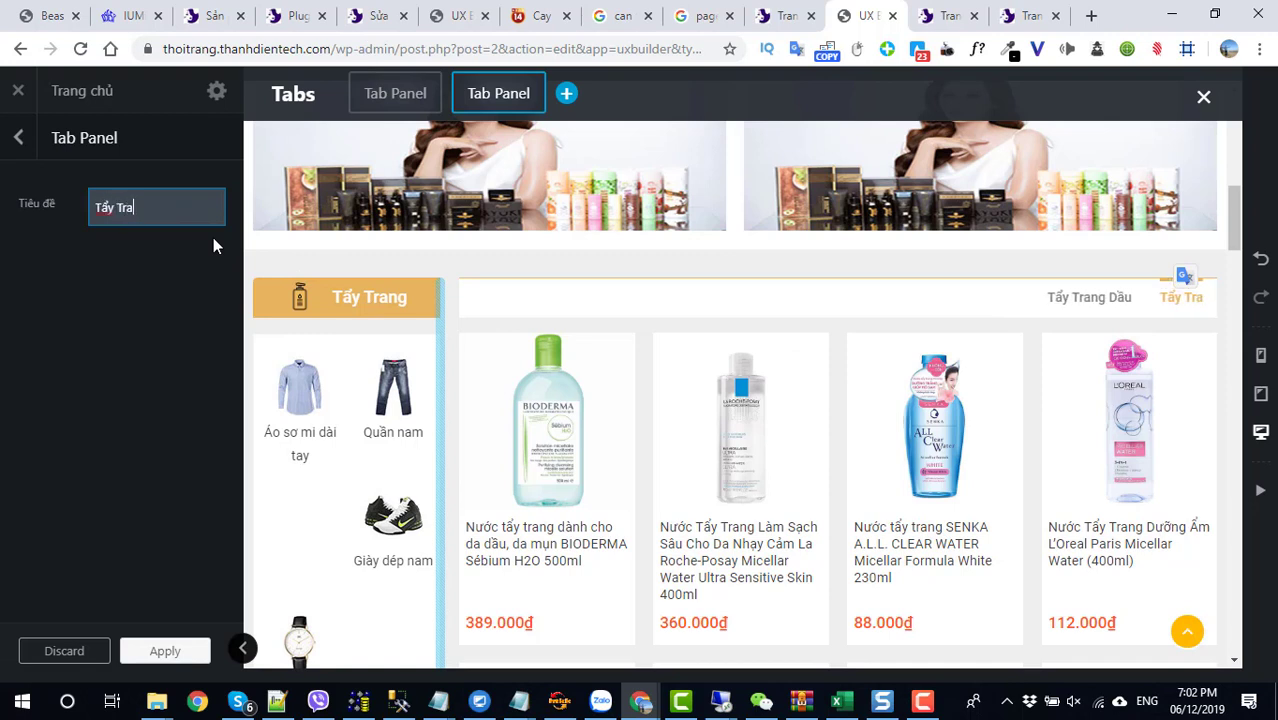
{"action": "type", "text": "ng Nuoc81"}
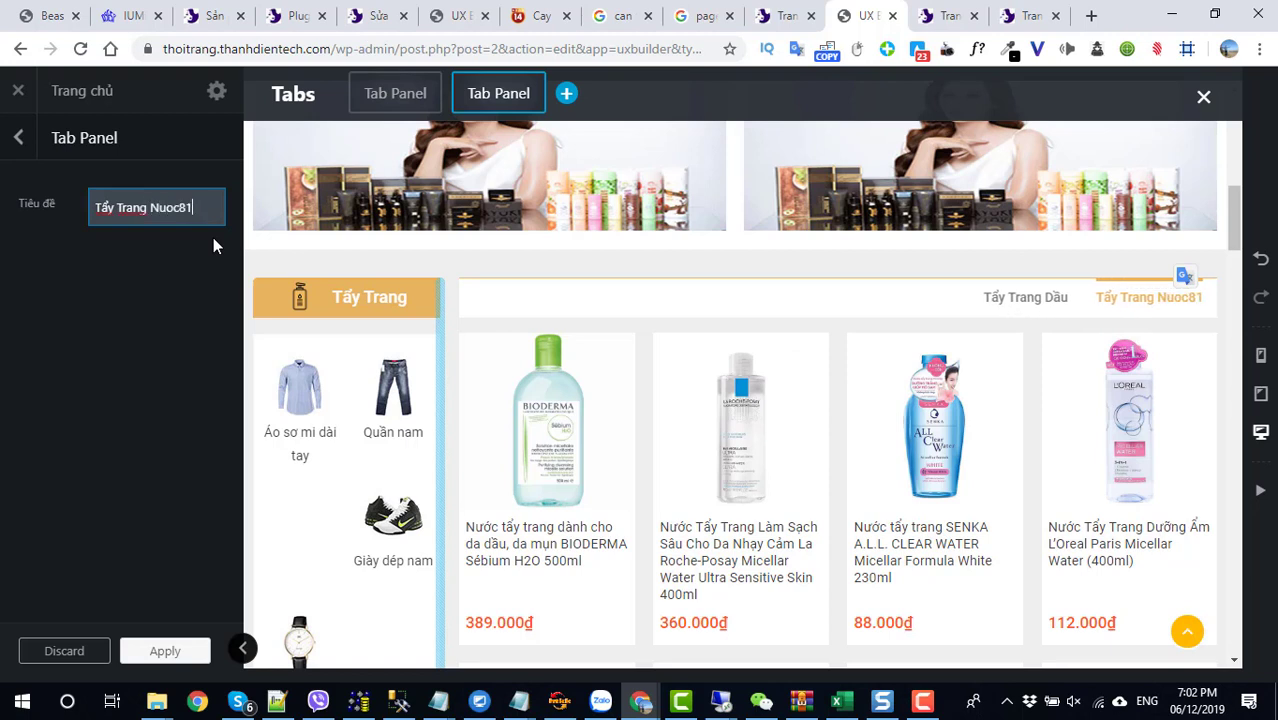
{"action": "key", "text": "BackSpace"}
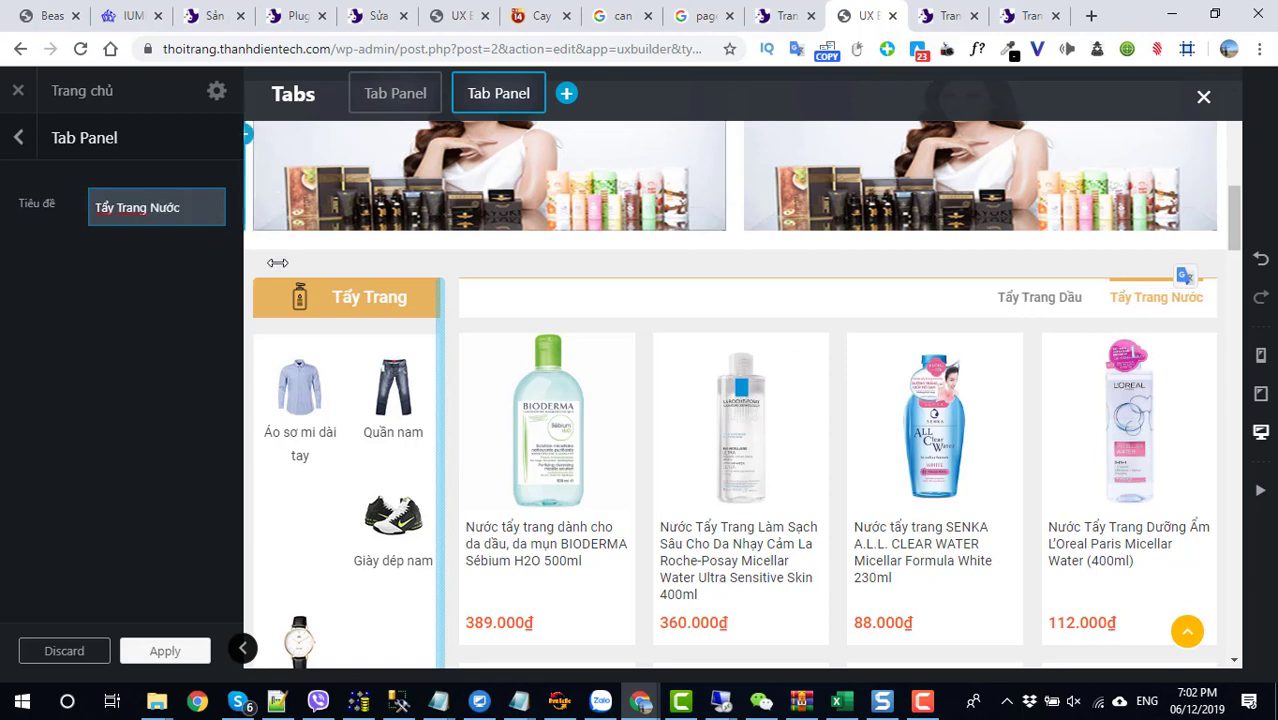
Step: Change the category of the Products element in the Tẩy Trang Nước tab to Tẩy trang nước
{"action": "left_click", "coordinate": [663, 449]}
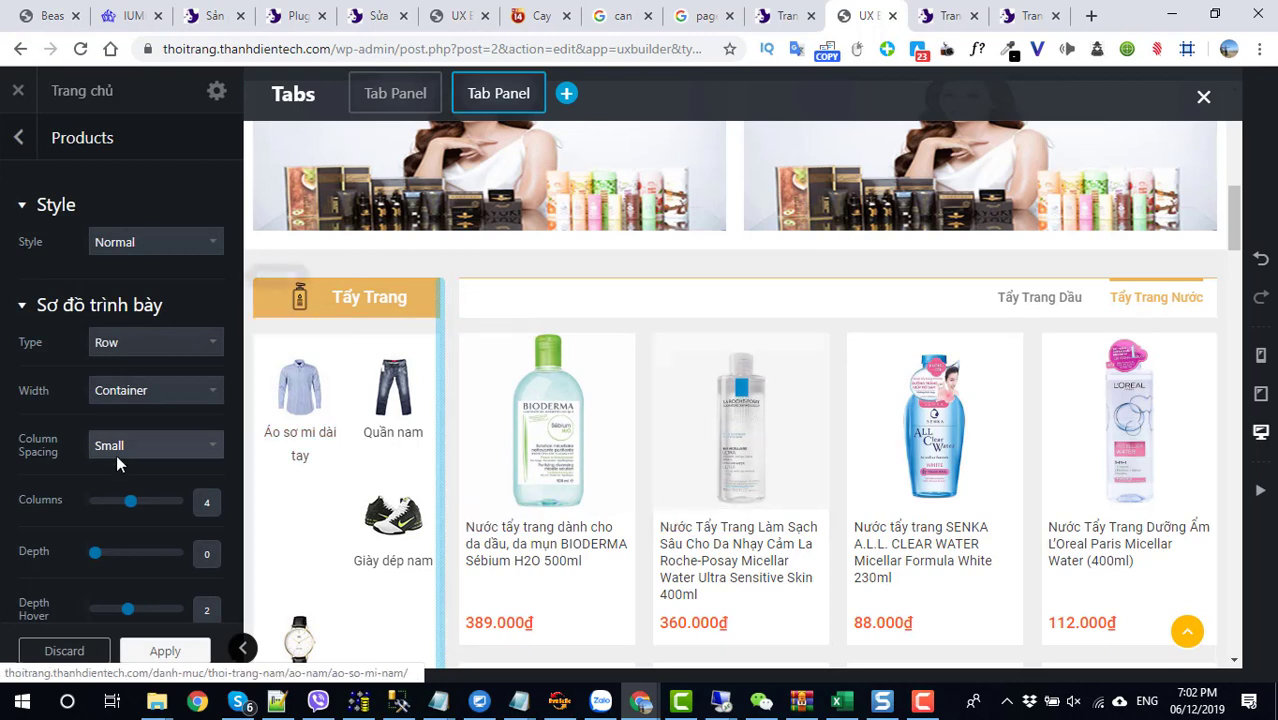
{"action": "scroll", "coordinate": [78, 463], "scroll_direction": "down", "scroll_amount": 10}
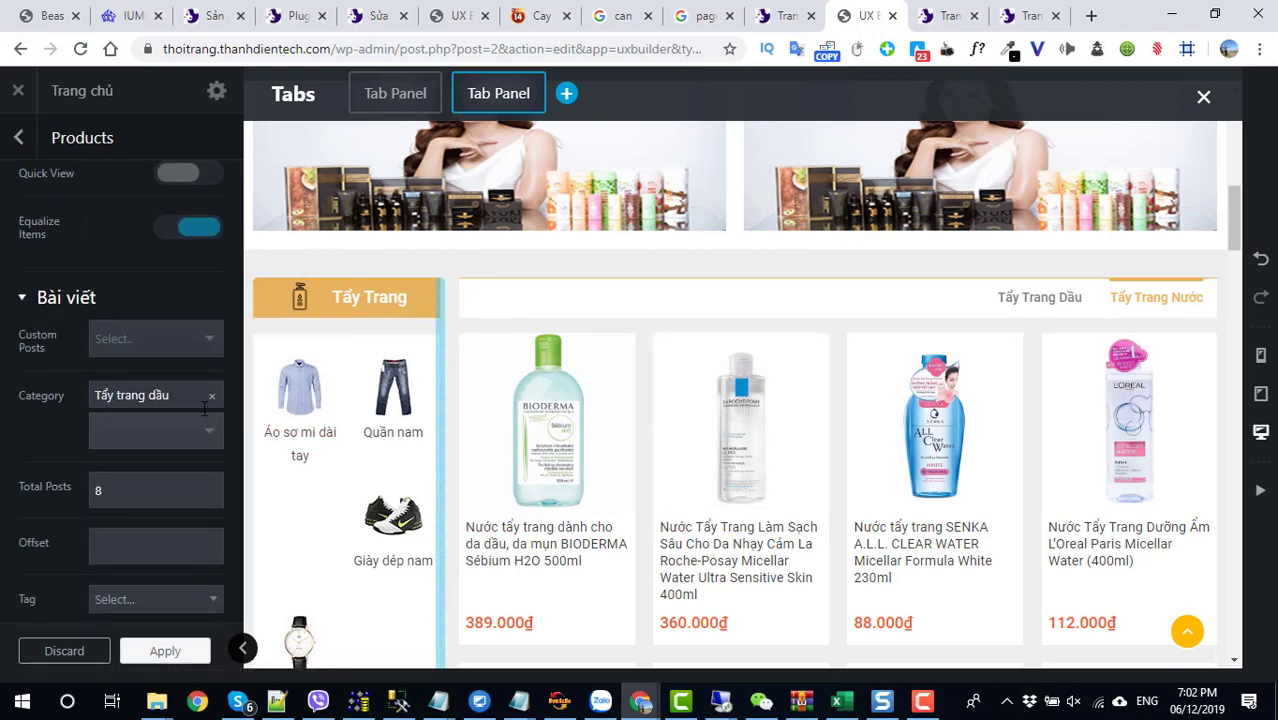
{"action": "left_click", "coordinate": [210, 396]}
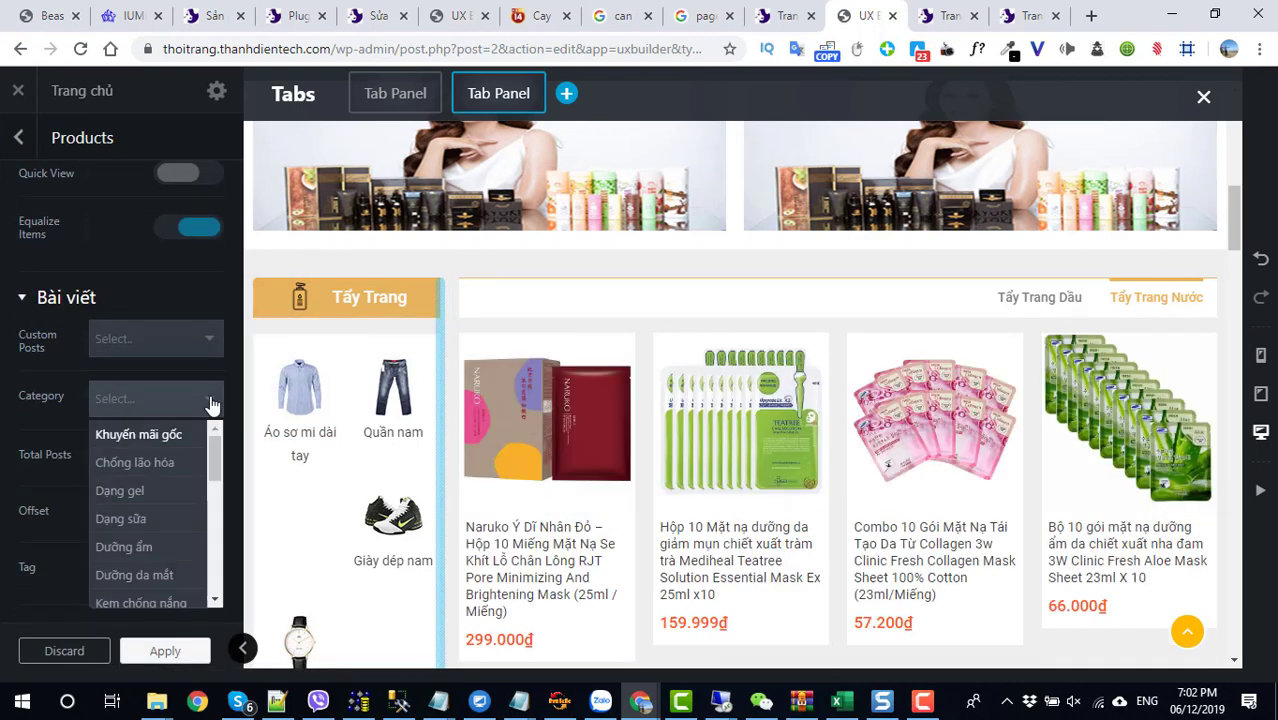
{"action": "type", "text": "Taayr"}
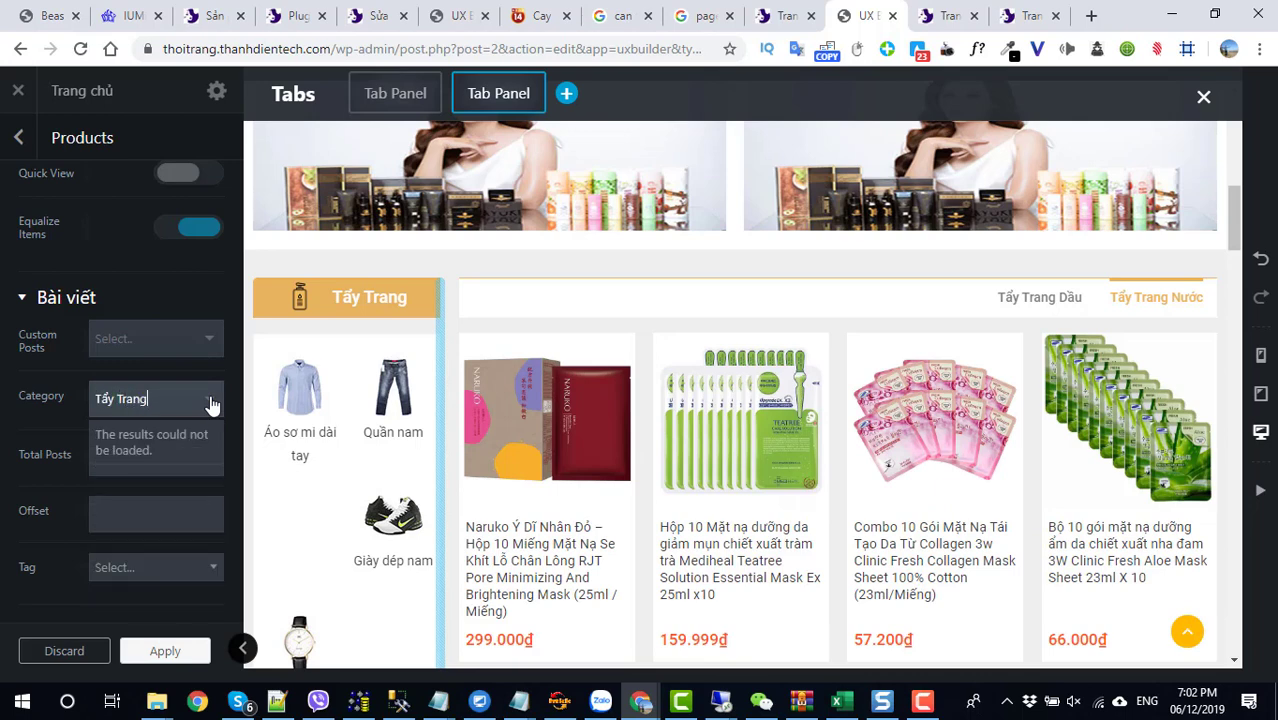
{"action": "left_click", "coordinate": [166, 491]}
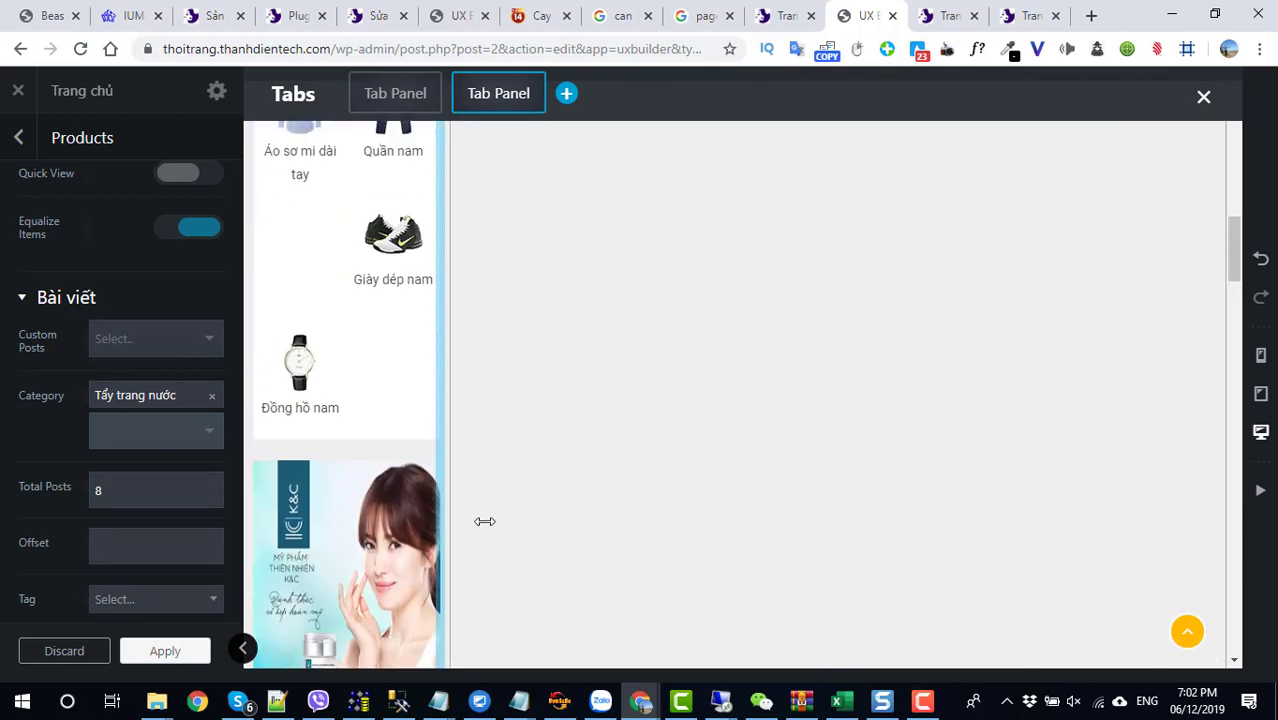
Step: Apply the Products element's options and update the Trang chủ page
{"action": "scroll", "coordinate": [222, 489], "scroll_direction": "down", "scroll_amount": 2}
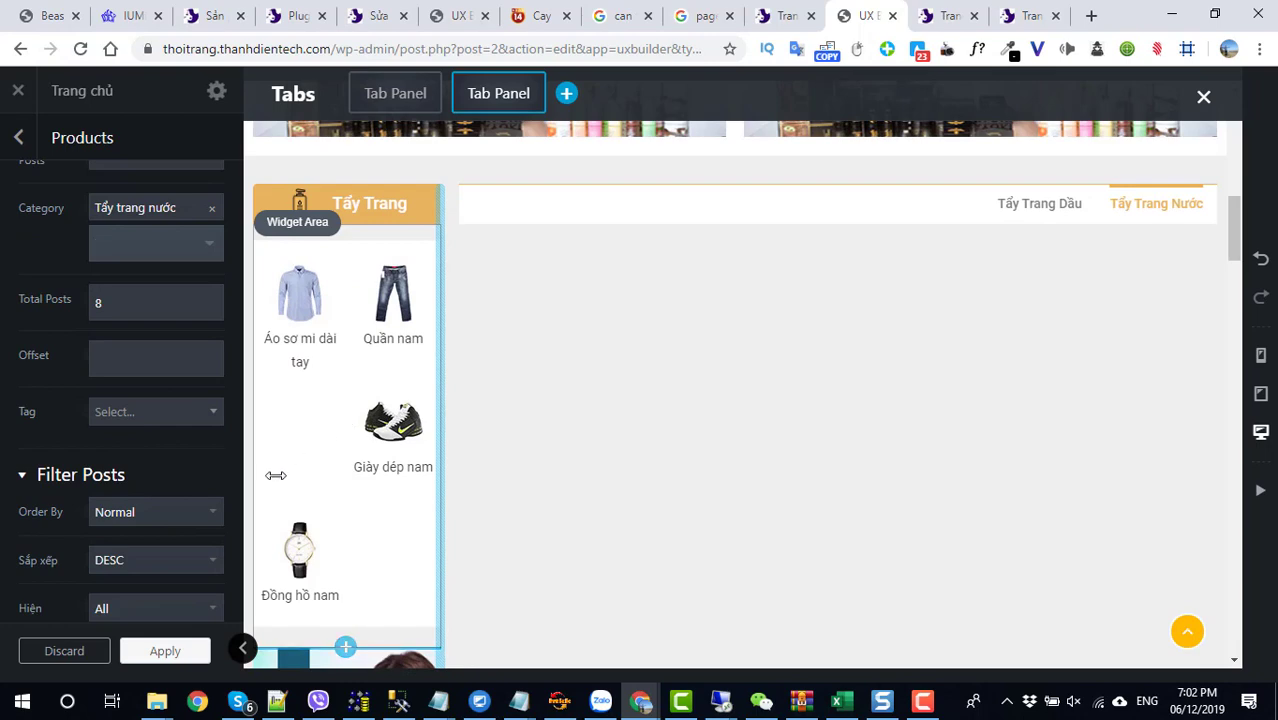
{"action": "scroll", "coordinate": [225, 573], "scroll_direction": "down", "scroll_amount": 3}
{"action": "left_click", "coordinate": [162, 651]}
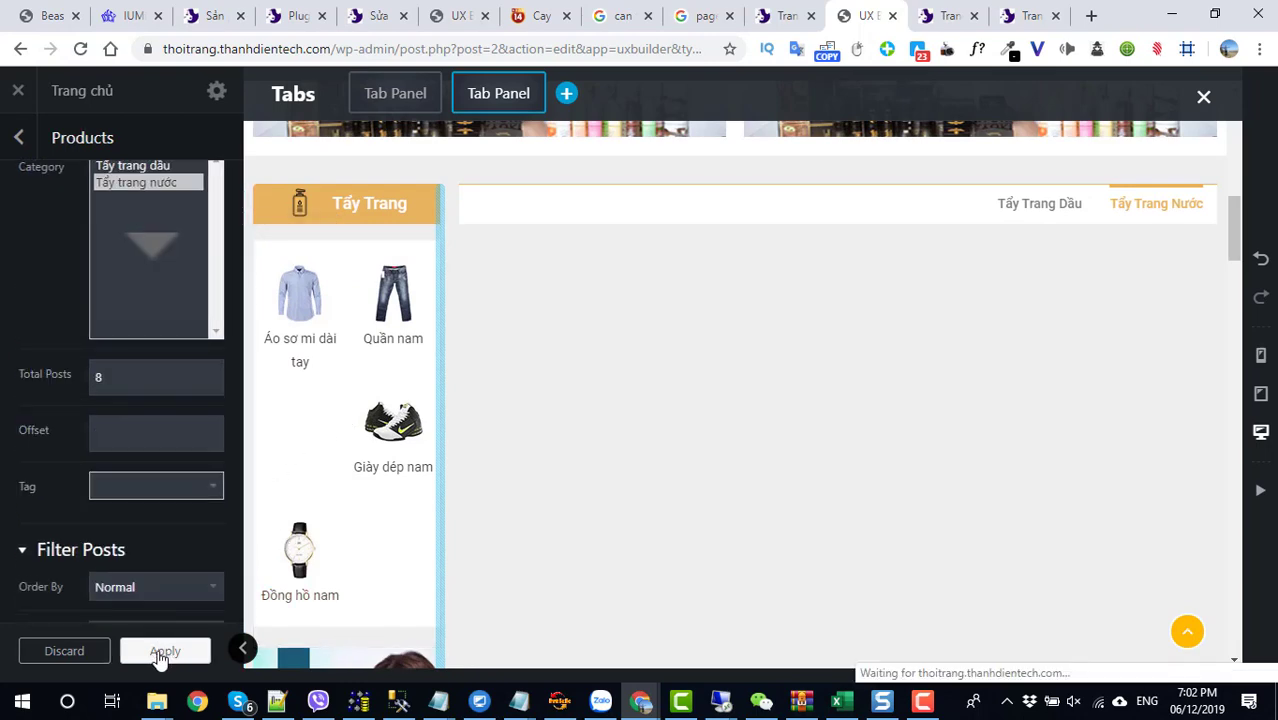
{"action": "left_click", "coordinate": [123, 654]}
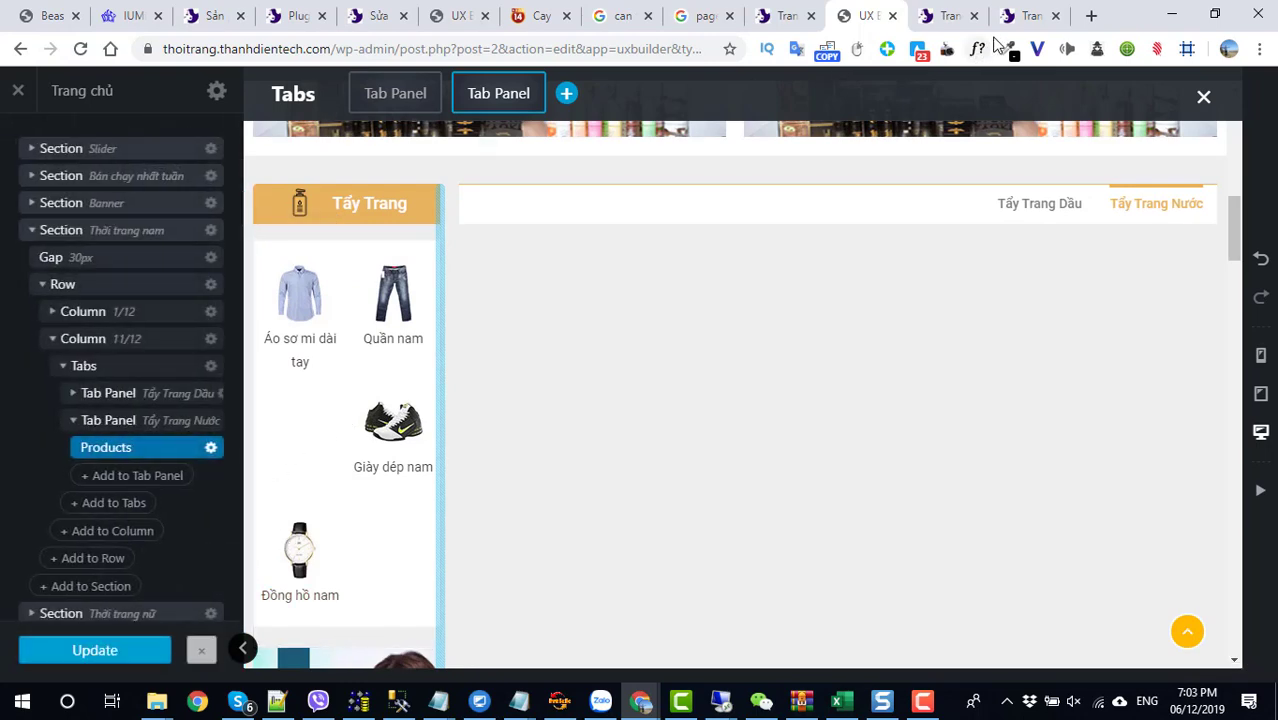
Step: Check the products under the Tẩy Trang Dầu and Tẩy Trang Nước tabs on the live homepage
{"action": "left_click", "coordinate": [1025, 15]}
{"action": "left_click", "coordinate": [473, 457]}
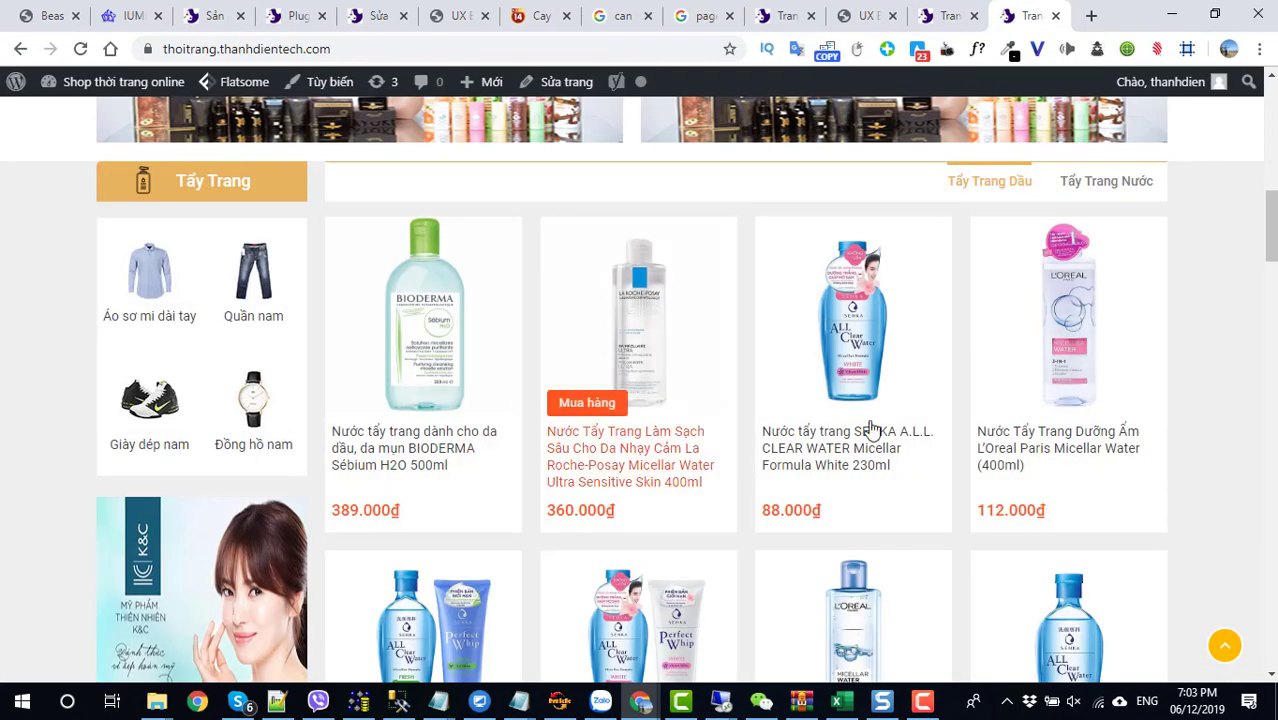
{"action": "left_click", "coordinate": [1078, 181]}
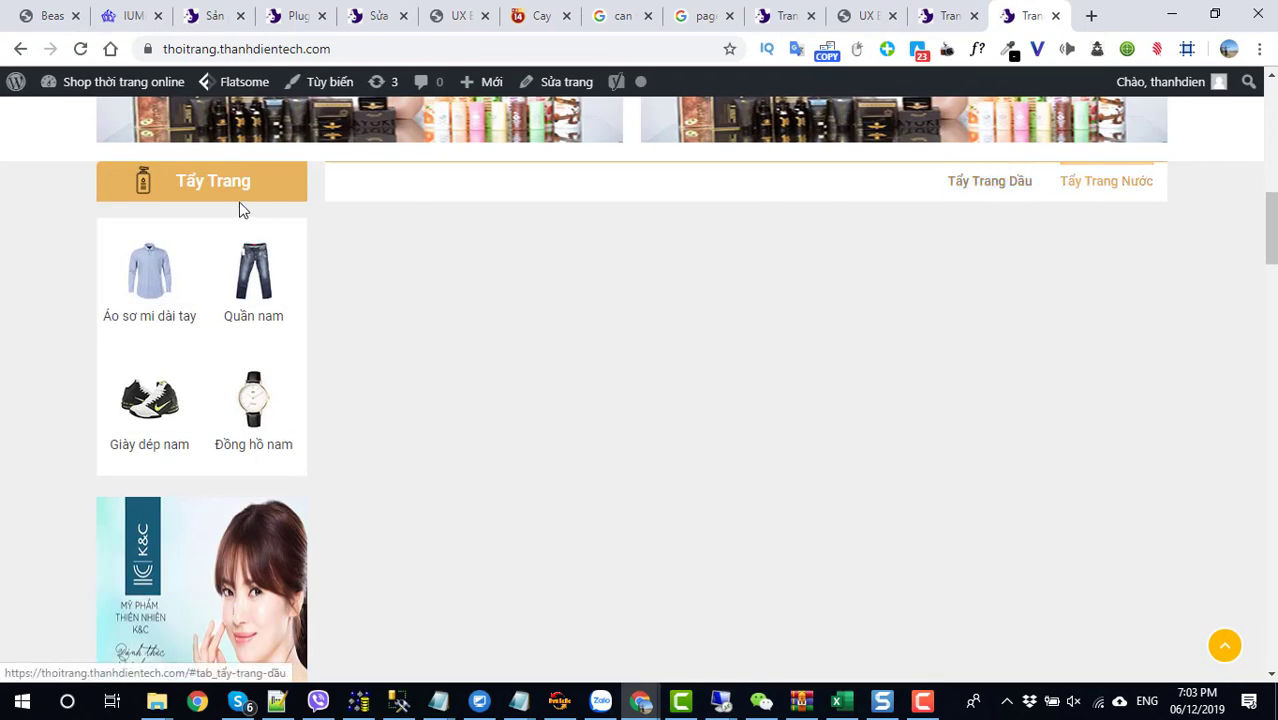
{"action": "left_click", "coordinate": [982, 193]}
{"action": "scroll", "coordinate": [790, 370], "scroll_direction": "down", "scroll_amount": 5}
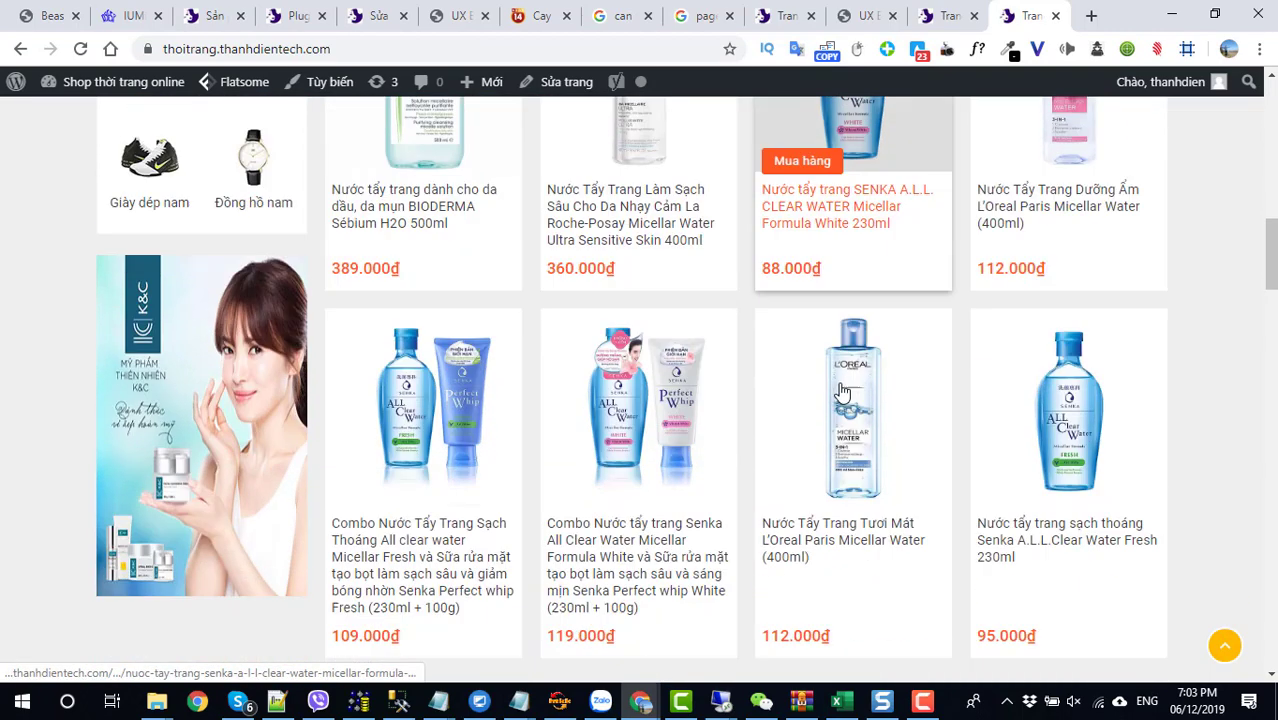
{"action": "scroll", "coordinate": [840, 403], "scroll_direction": "up", "scroll_amount": 3}
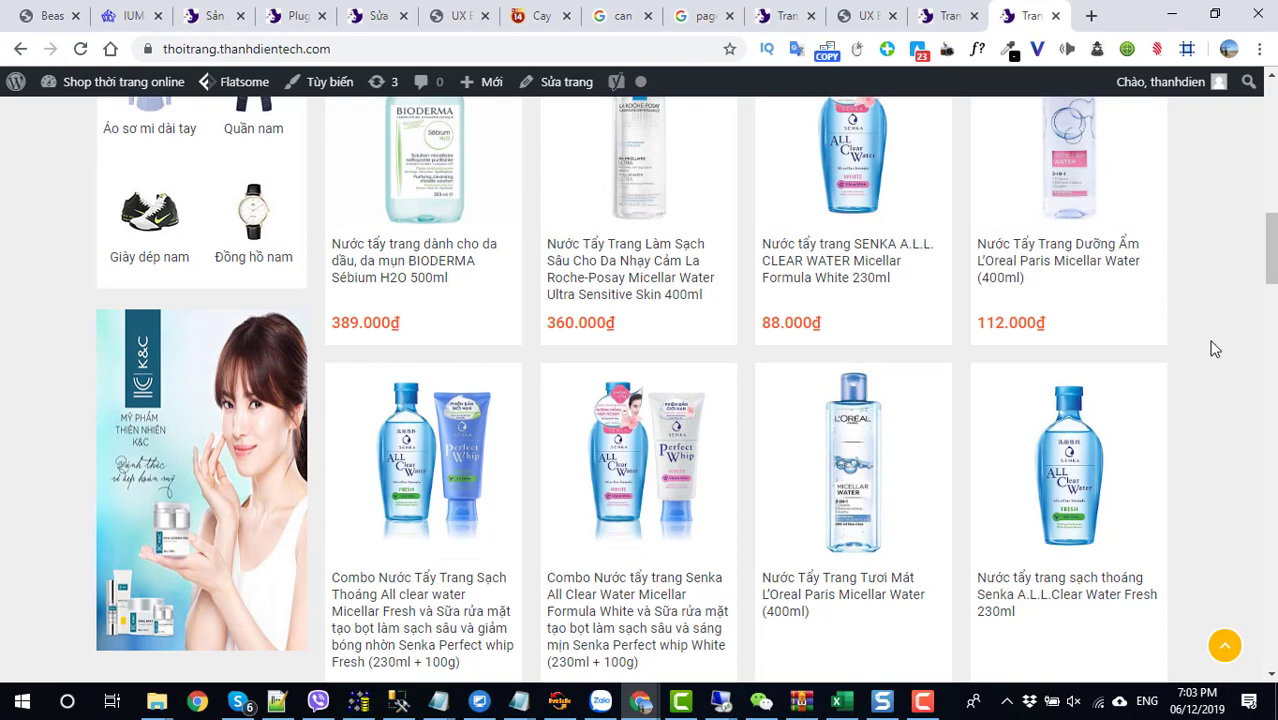
{"action": "scroll", "coordinate": [1205, 350], "scroll_direction": "up", "scroll_amount": 2}
{"action": "left_click", "coordinate": [1087, 192]}
{"action": "left_click", "coordinate": [967, 190]}
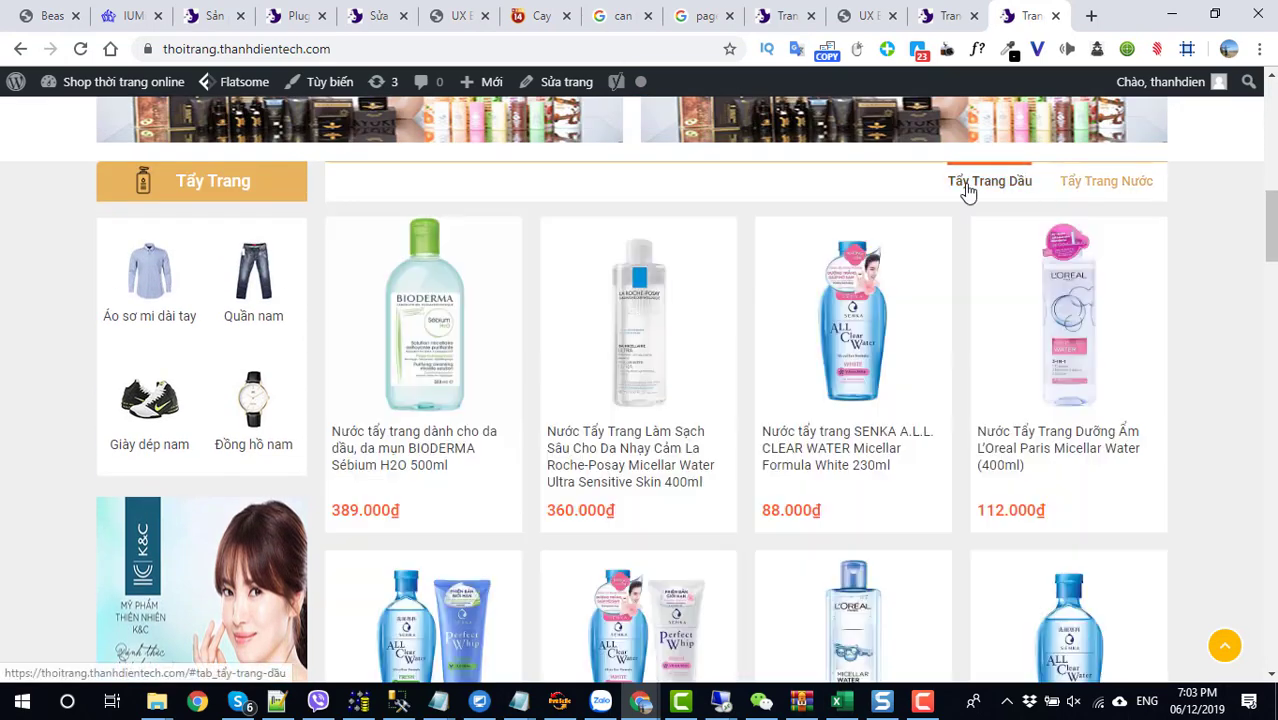
{"action": "left_click", "coordinate": [1070, 180]}
{"action": "scroll", "coordinate": [1098, 523], "scroll_direction": "up", "scroll_amount": 3}
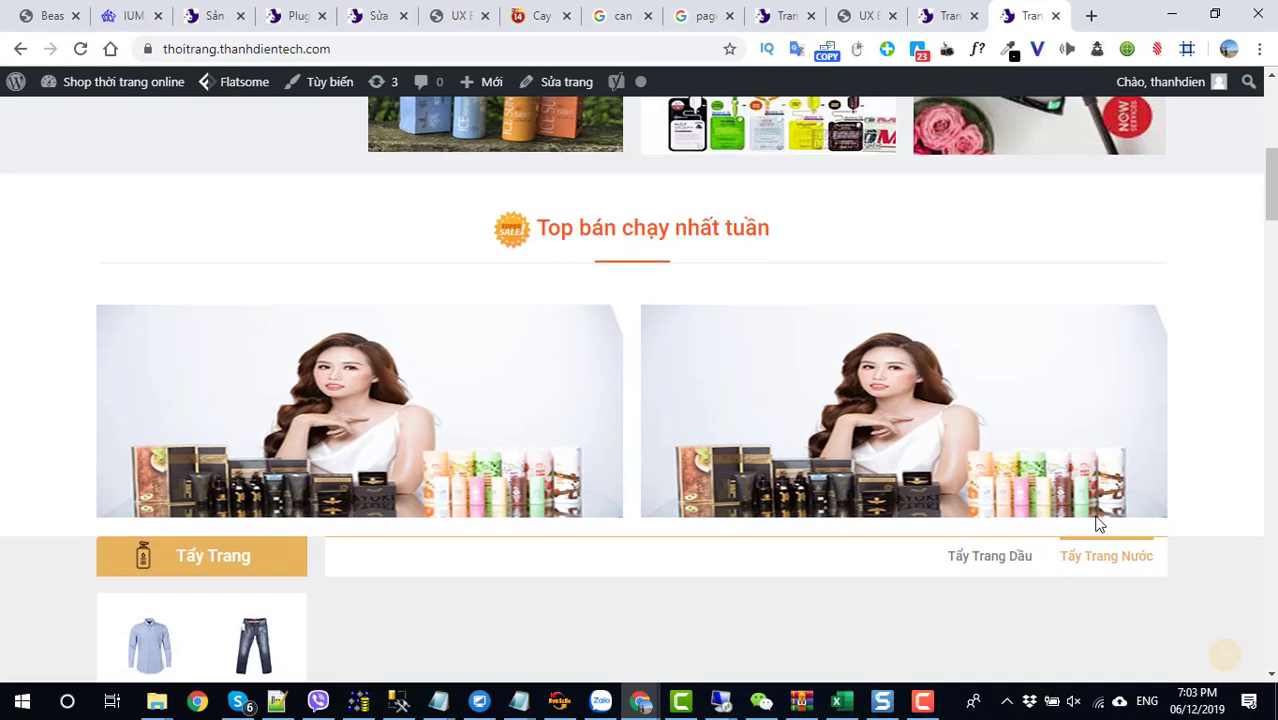
{"action": "scroll", "coordinate": [1041, 566], "scroll_direction": "down", "scroll_amount": 2}
{"action": "scroll", "coordinate": [1041, 566], "scroll_direction": "up", "scroll_amount": 10}
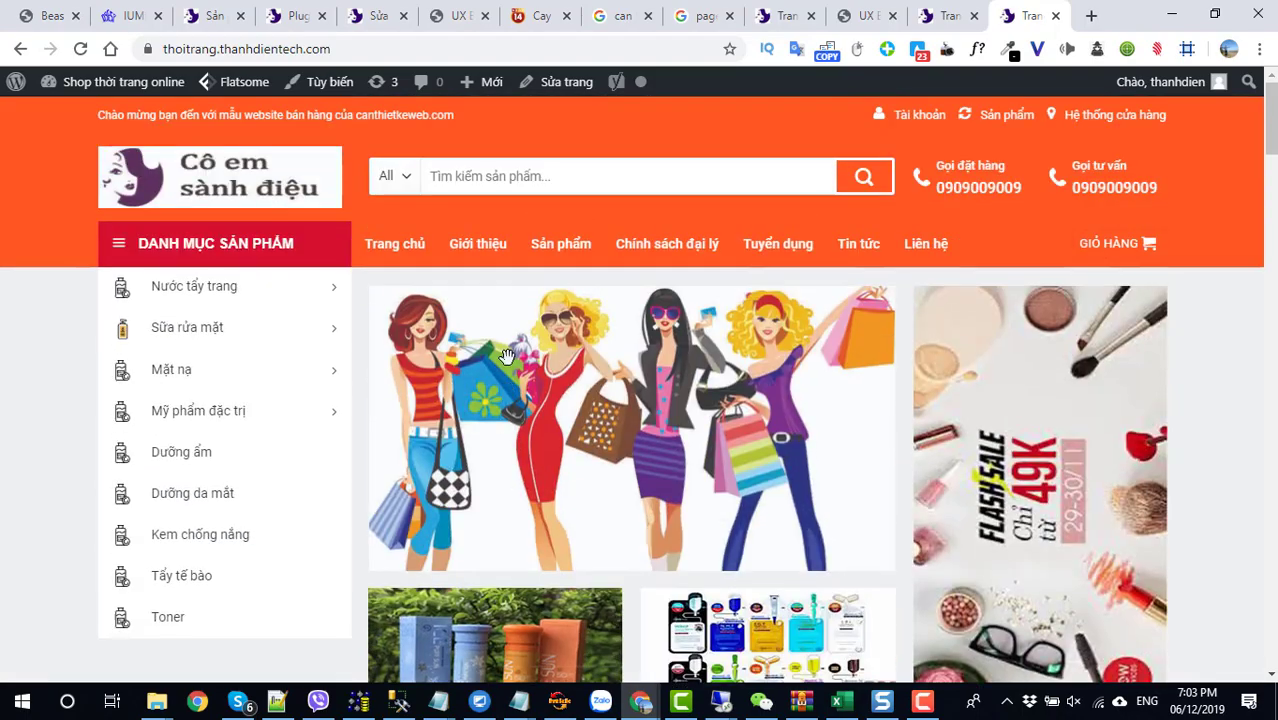
{"action": "mouse_move", "coordinate": [135, 89]}
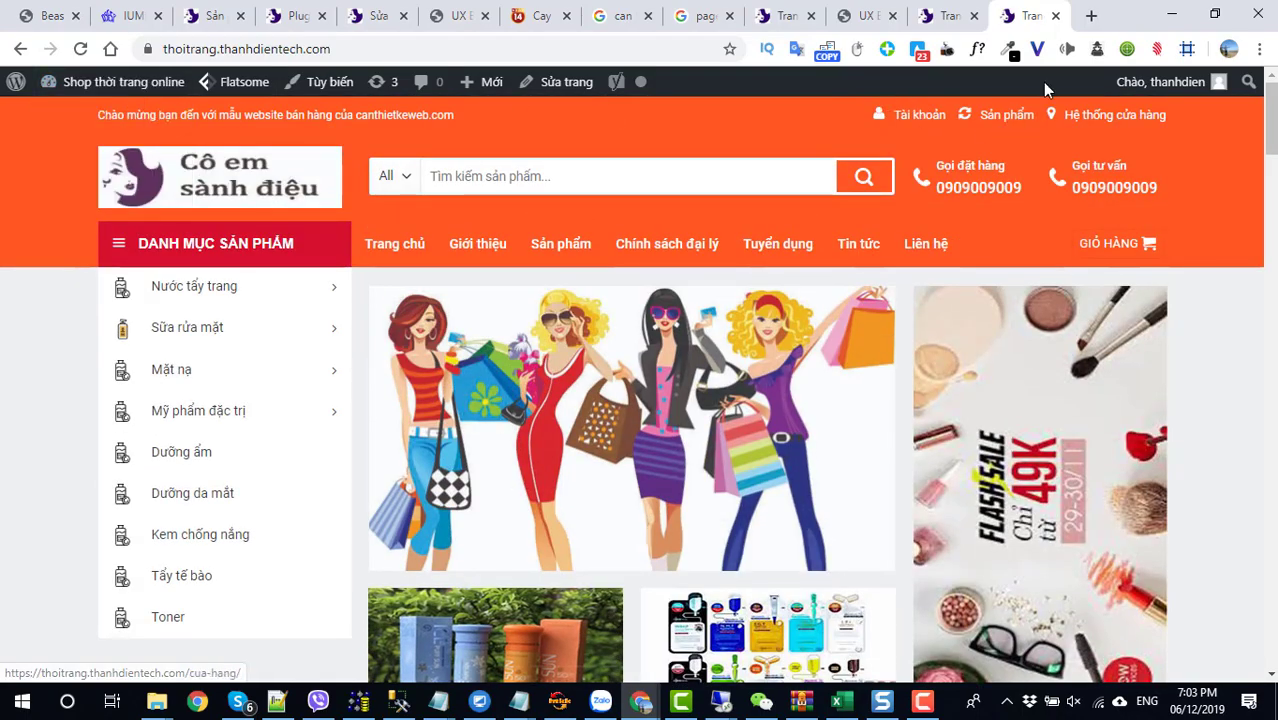
{"action": "scroll", "coordinate": [1098, 337], "scroll_direction": "down", "scroll_amount": 8}
{"action": "scroll", "coordinate": [1098, 337], "scroll_direction": "up", "scroll_amount": 4}
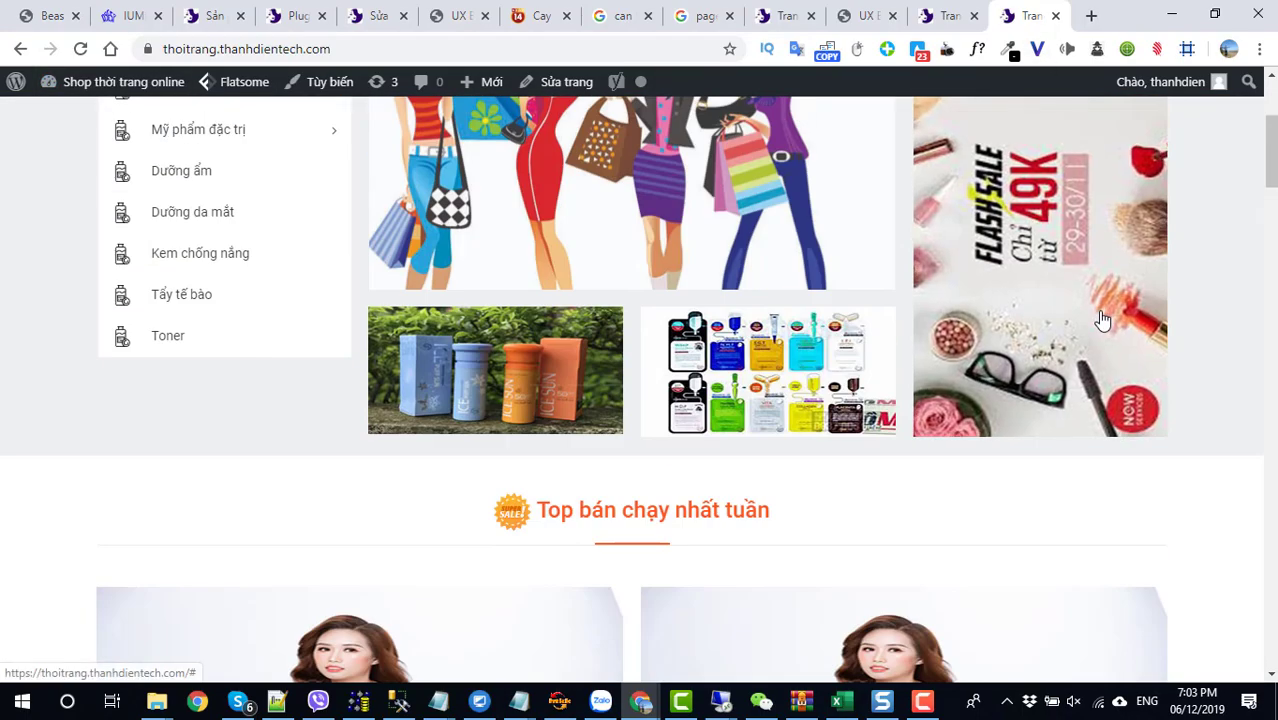
Step: Copy the tab title Tẩy Trang Nước from the live homepage and open tiki.vn in a new browser tab
{"action": "scroll", "coordinate": [1110, 345], "scroll_direction": "down", "scroll_amount": 5}
{"action": "left_click_drag", "start_coordinate": [1155, 372], "coordinate": [1058, 385]}
{"action": "key", "text": "ctrl+c"}
{"action": "left_click", "coordinate": [1091, 16]}
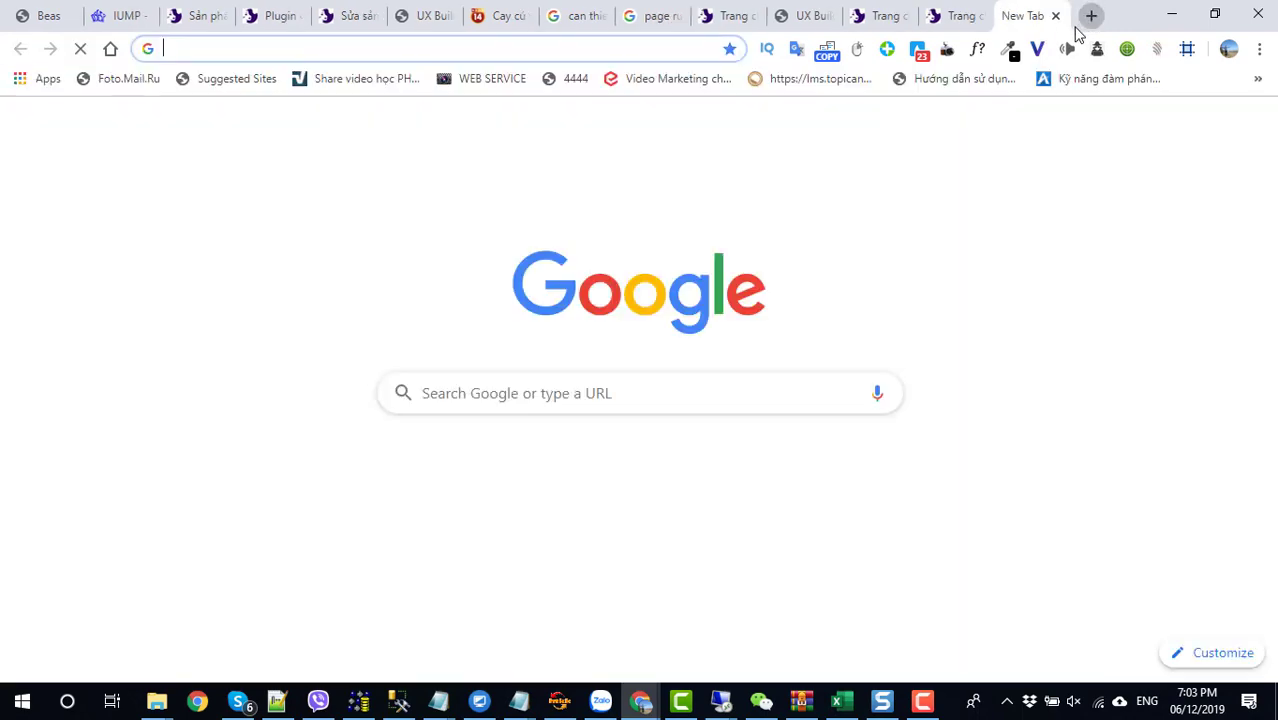
{"action": "type", "text": "tiki"}
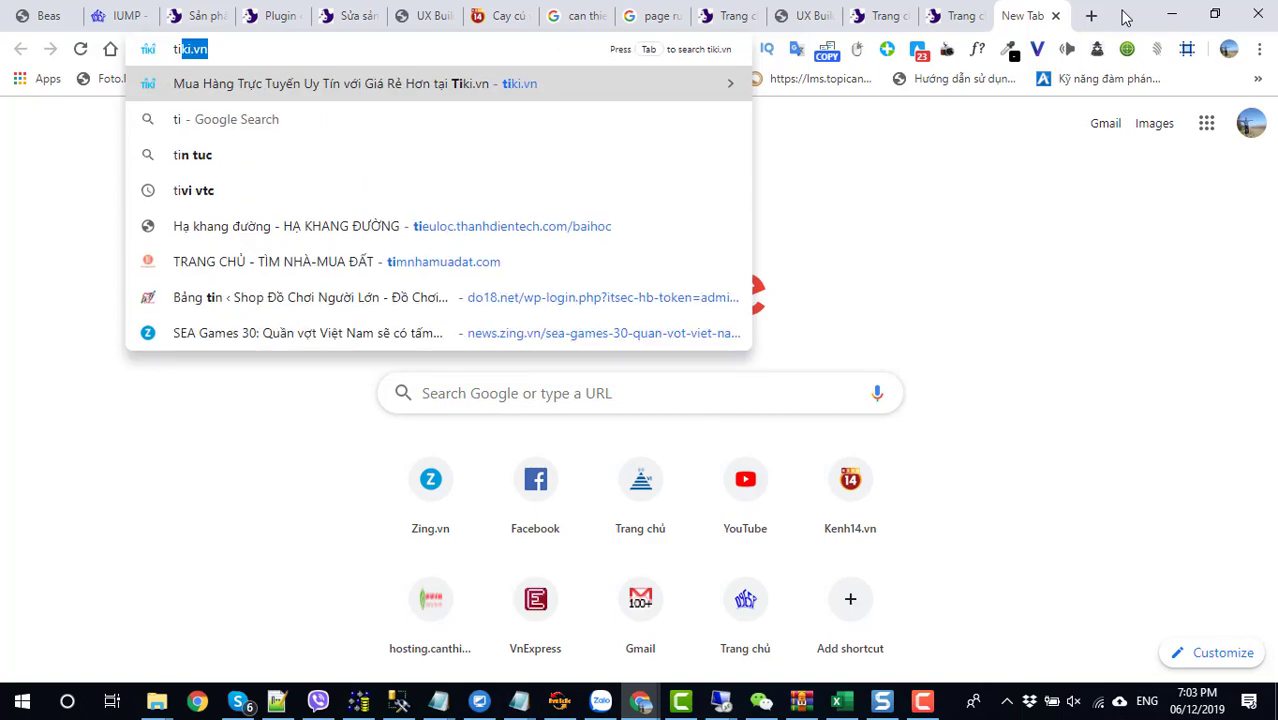
{"action": "key", "text": "Return"}
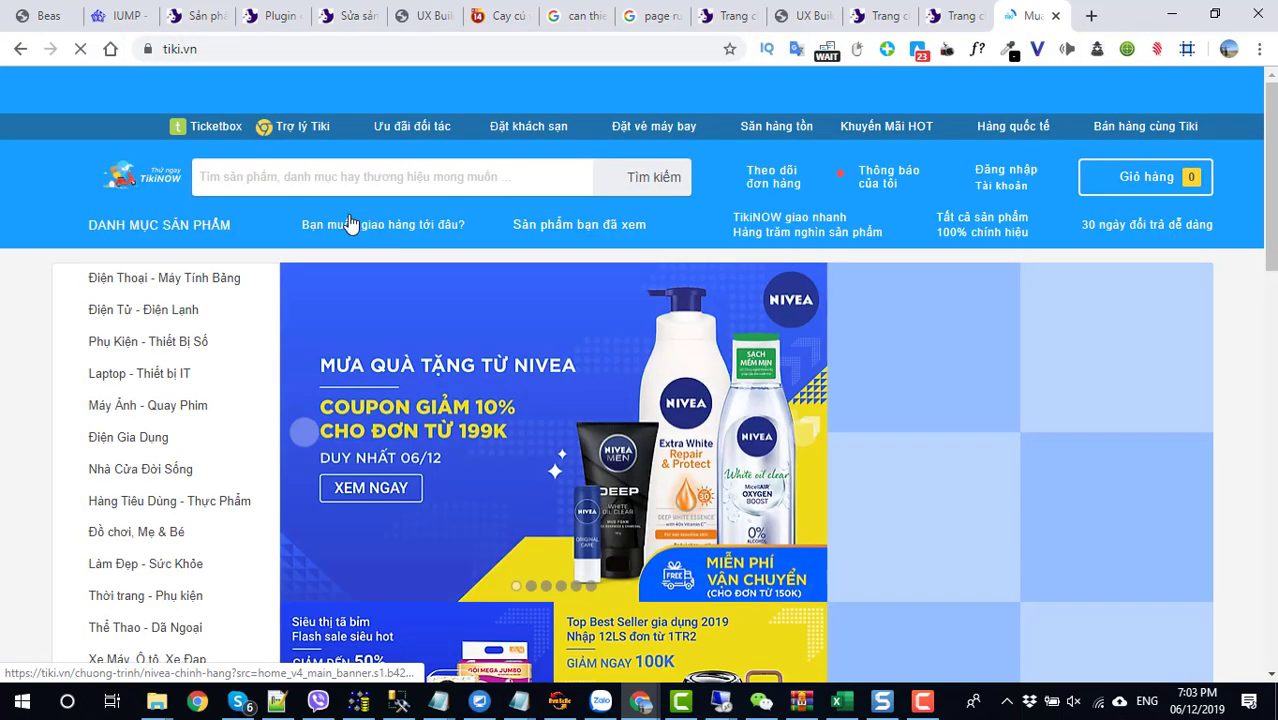
Step: Search Tiki for Tẩy Trang Nước and open the Innisfree green tea cleansing water product from the results
{"action": "left_click", "coordinate": [313, 180]}
{"action": "key", "text": "ctrl+v"}
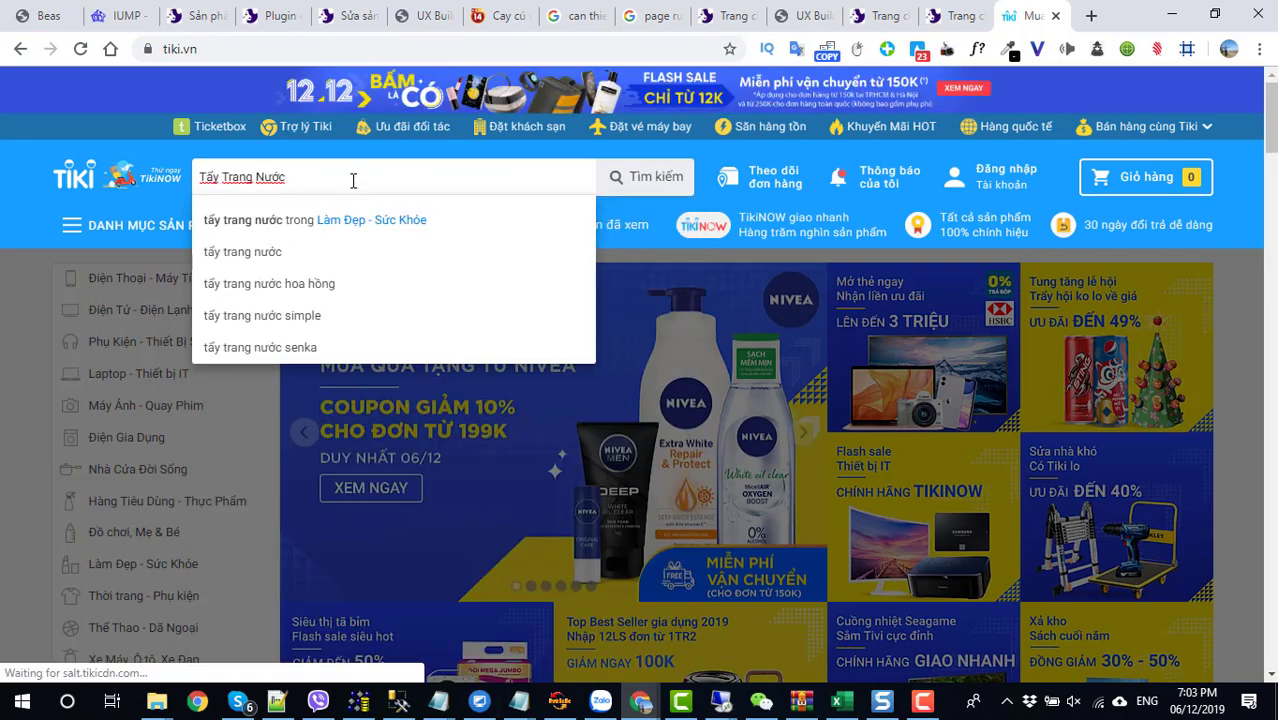
{"action": "key", "text": "Return"}
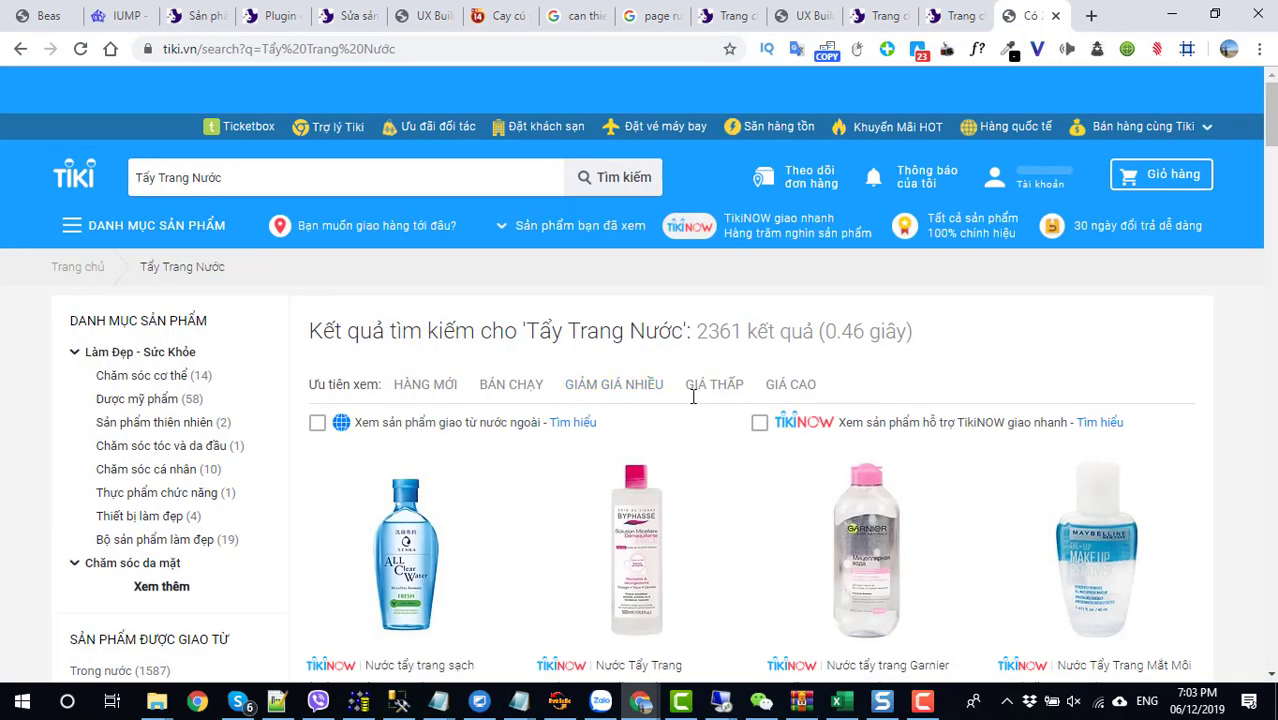
{"action": "scroll", "coordinate": [588, 420], "scroll_direction": "down", "scroll_amount": 2}
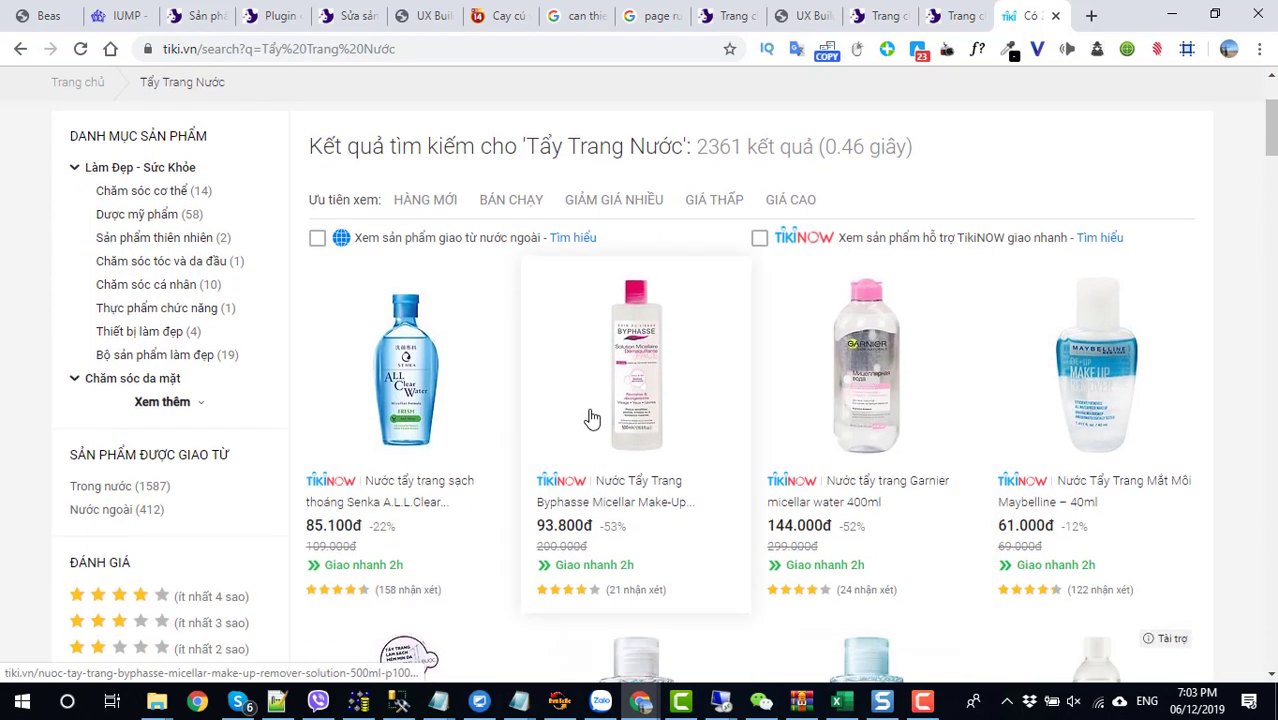
{"action": "scroll", "coordinate": [847, 408], "scroll_direction": "down", "scroll_amount": 4}
{"action": "scroll", "coordinate": [668, 391], "scroll_direction": "down", "scroll_amount": 4}
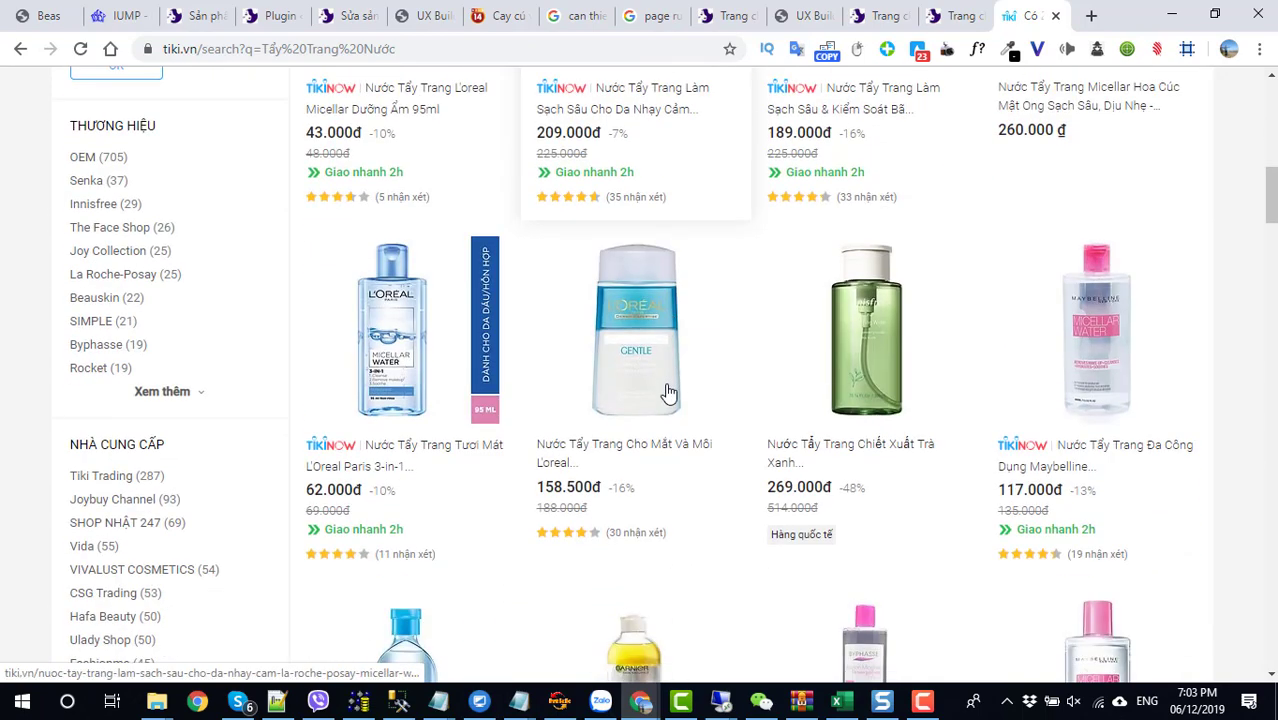
{"action": "left_click", "coordinate": [865, 350]}
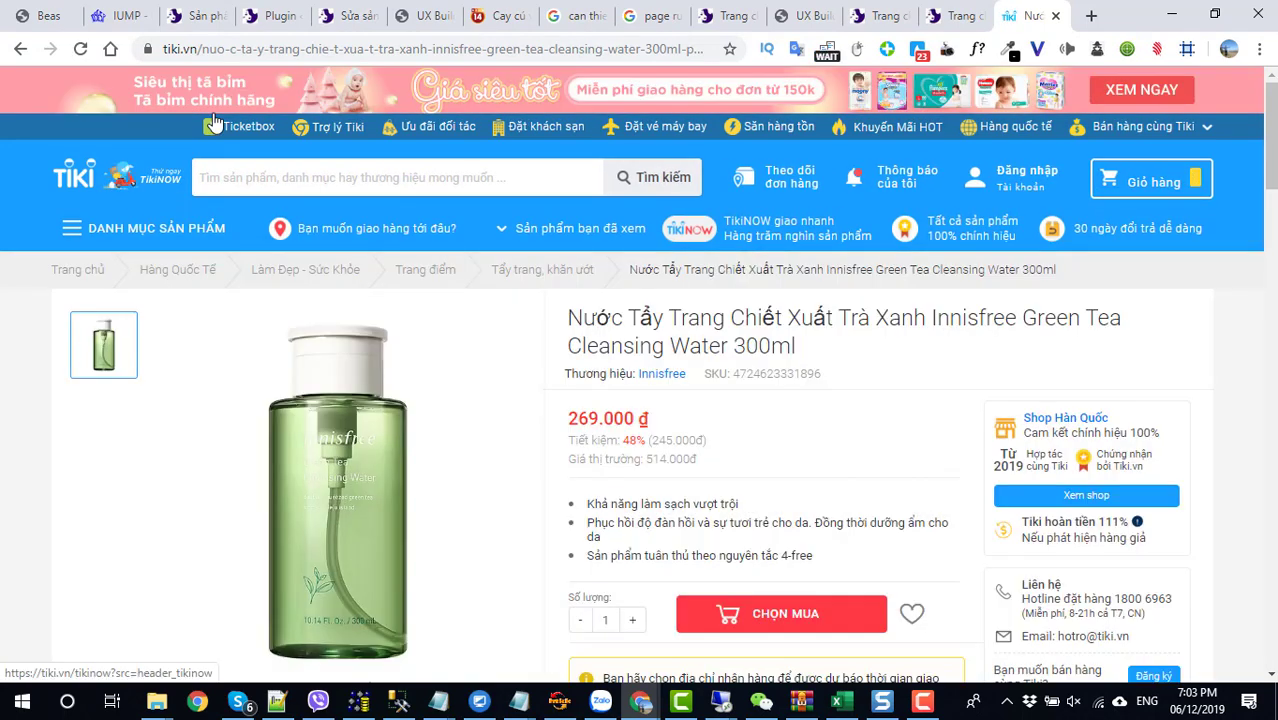
Step: Open the product's parent category Tẩy trang, khăn ướt, look through its items and copy the category page's URL
{"action": "left_click", "coordinate": [530, 278]}
{"action": "scroll", "coordinate": [600, 375], "scroll_direction": "down", "scroll_amount": 4}
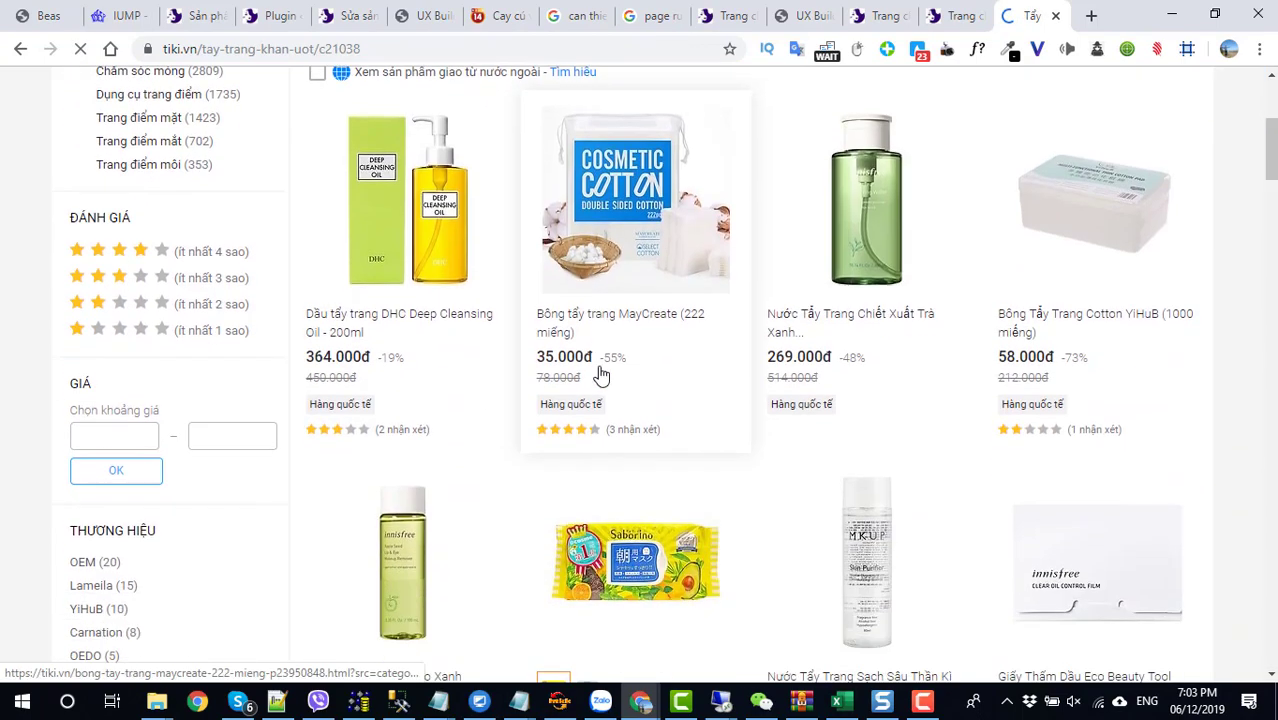
{"action": "scroll", "coordinate": [602, 377], "scroll_direction": "down", "scroll_amount": 4}
{"action": "scroll", "coordinate": [610, 375], "scroll_direction": "up", "scroll_amount": 4}
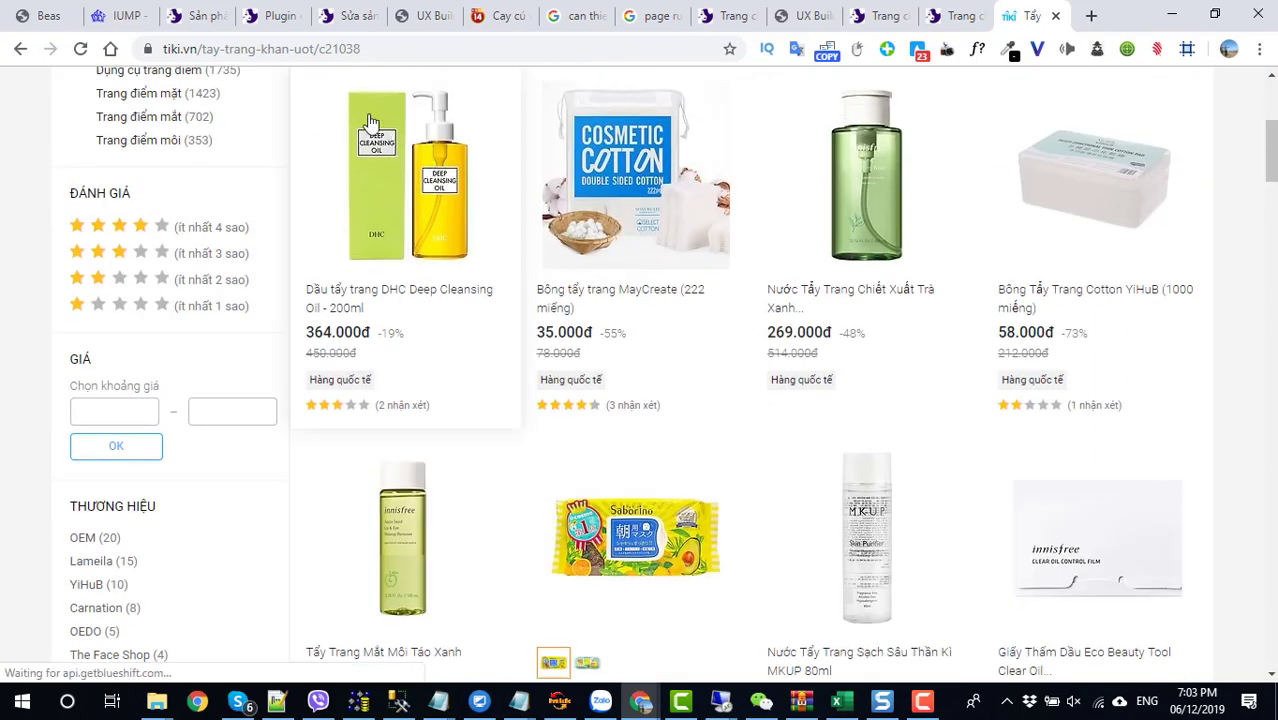
{"action": "left_click", "coordinate": [352, 52]}
{"action": "key", "text": "ctrl+c"}
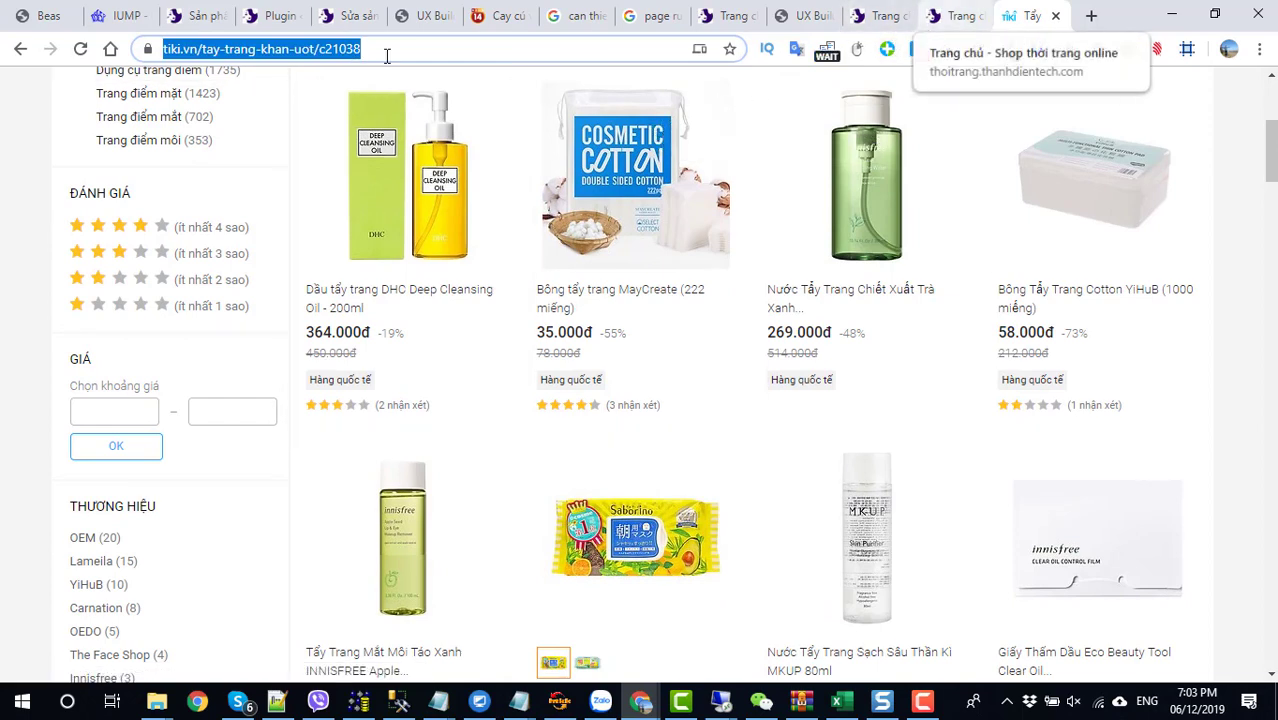
{"action": "left_click", "coordinate": [192, 18]}
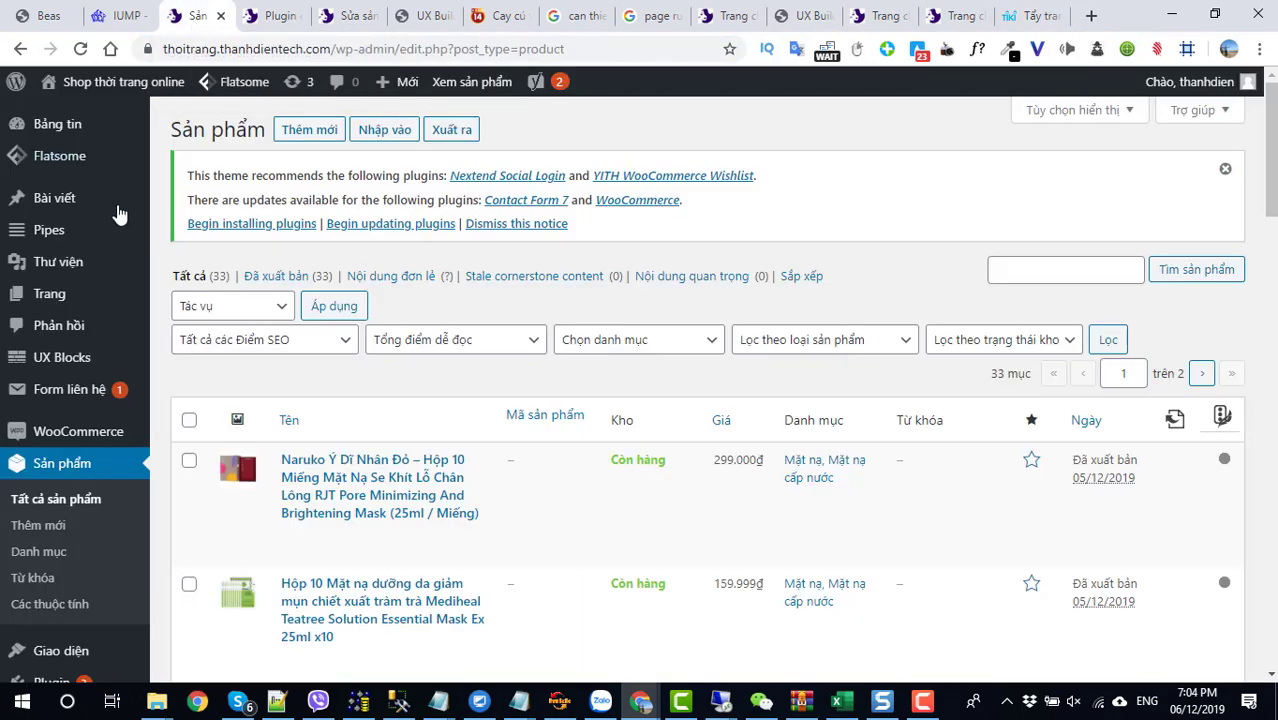
{"action": "mouse_move", "coordinate": [55, 233]}
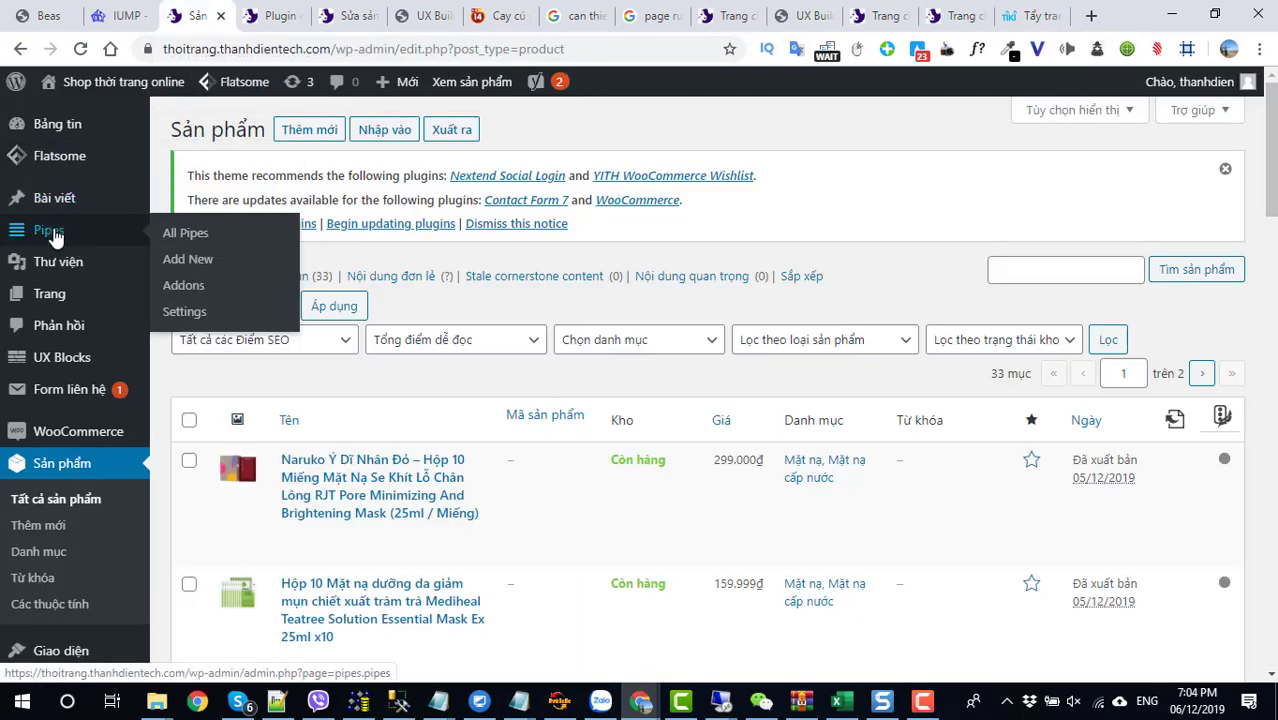
{"action": "left_click", "coordinate": [181, 240]}
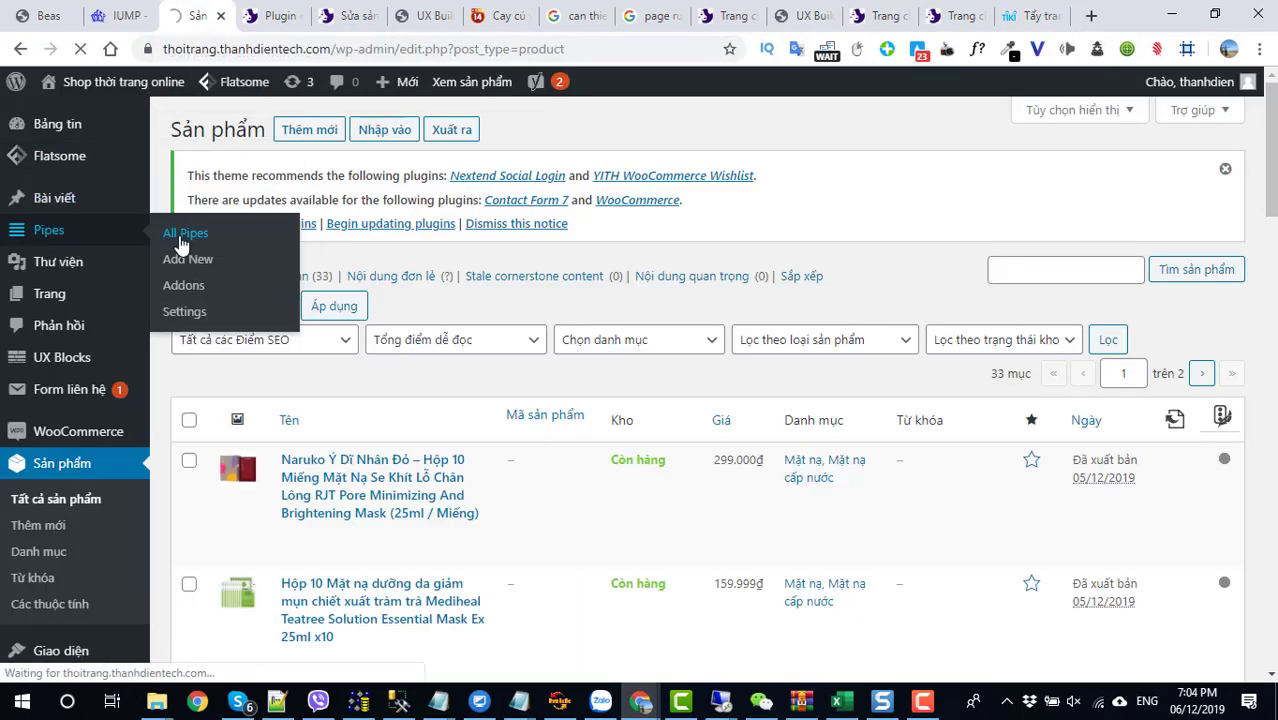
{"action": "scroll", "coordinate": [350, 525], "scroll_direction": "down", "scroll_amount": 5}
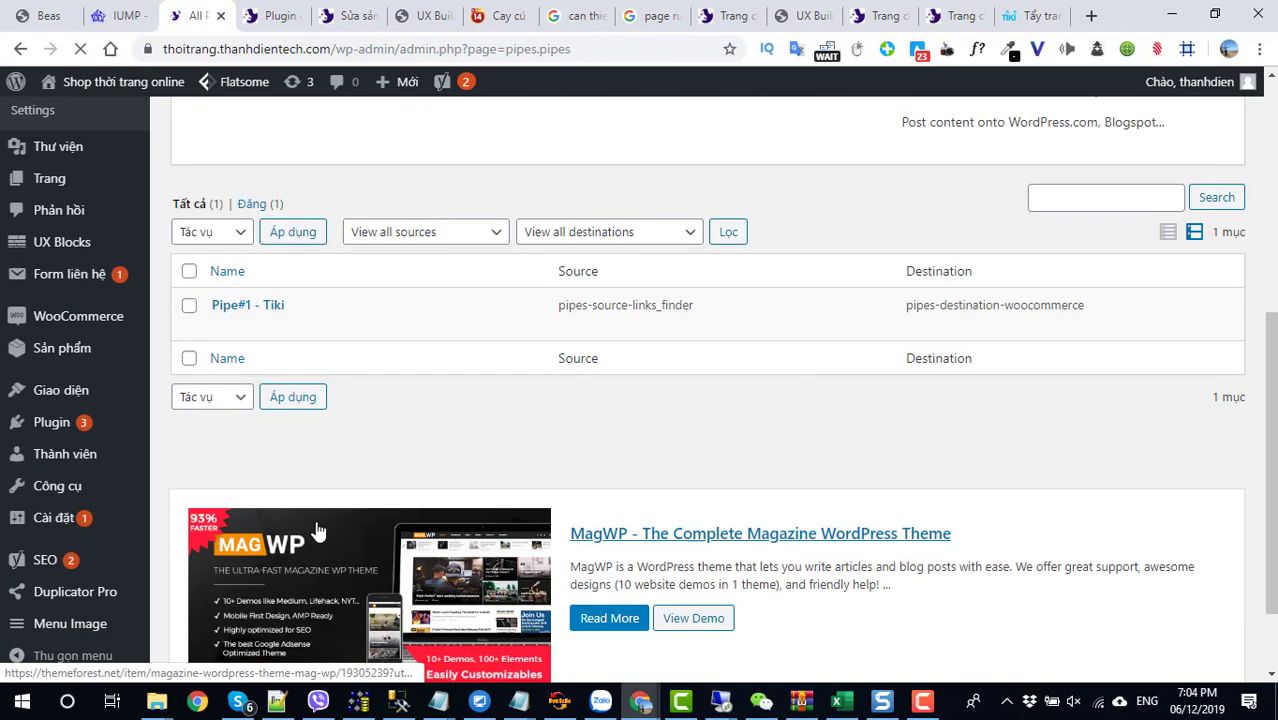
{"action": "left_click", "coordinate": [248, 306]}
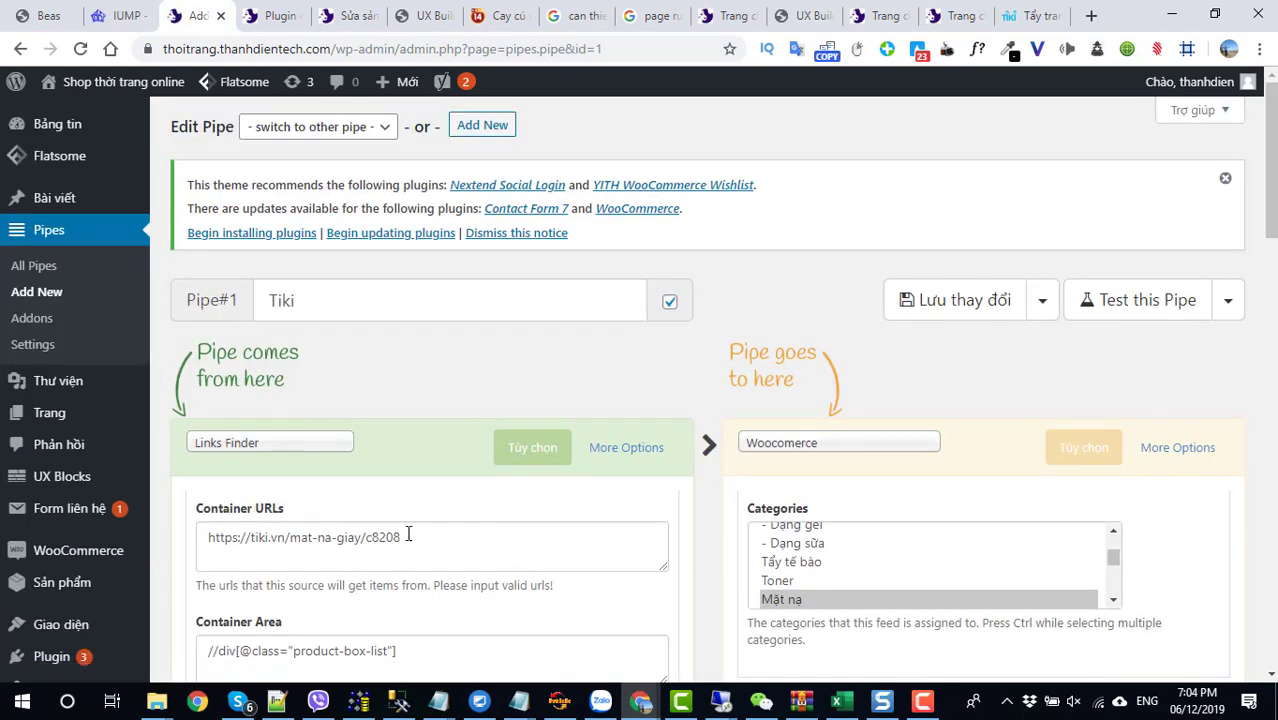
{"action": "left_click_drag", "start_coordinate": [405, 537], "coordinate": [143, 537]}
{"action": "key", "text": "ctrl+v"}
Step: Assign the pipe's WooCommerce destination to the categories Nước tẩy trang and Tẩy trang nước, and save the pipe
{"action": "scroll", "coordinate": [937, 511], "scroll_direction": "down", "scroll_amount": 1}
{"action": "scroll", "coordinate": [937, 511], "scroll_direction": "down", "scroll_amount": 2}
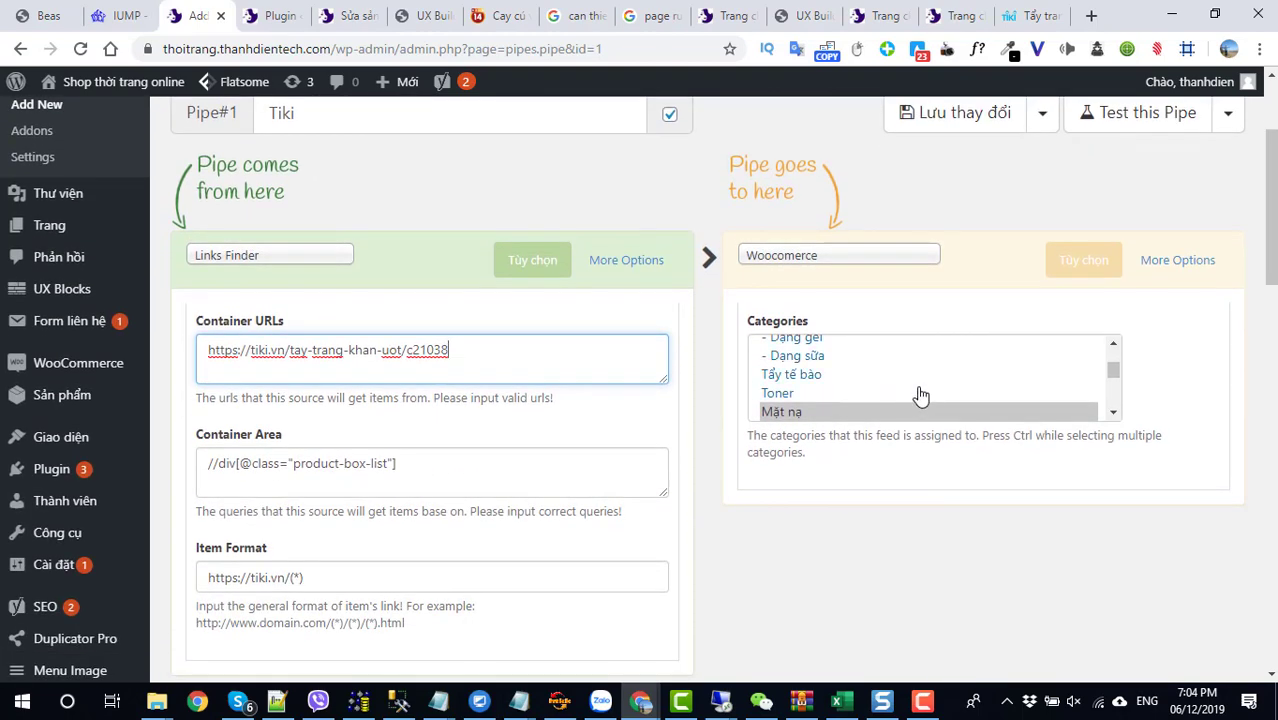
{"action": "scroll", "coordinate": [919, 391], "scroll_direction": "down", "scroll_amount": 1}
{"action": "scroll", "coordinate": [921, 391], "scroll_direction": "up", "scroll_amount": 1}
{"action": "scroll", "coordinate": [860, 396], "scroll_direction": "down", "scroll_amount": 2}
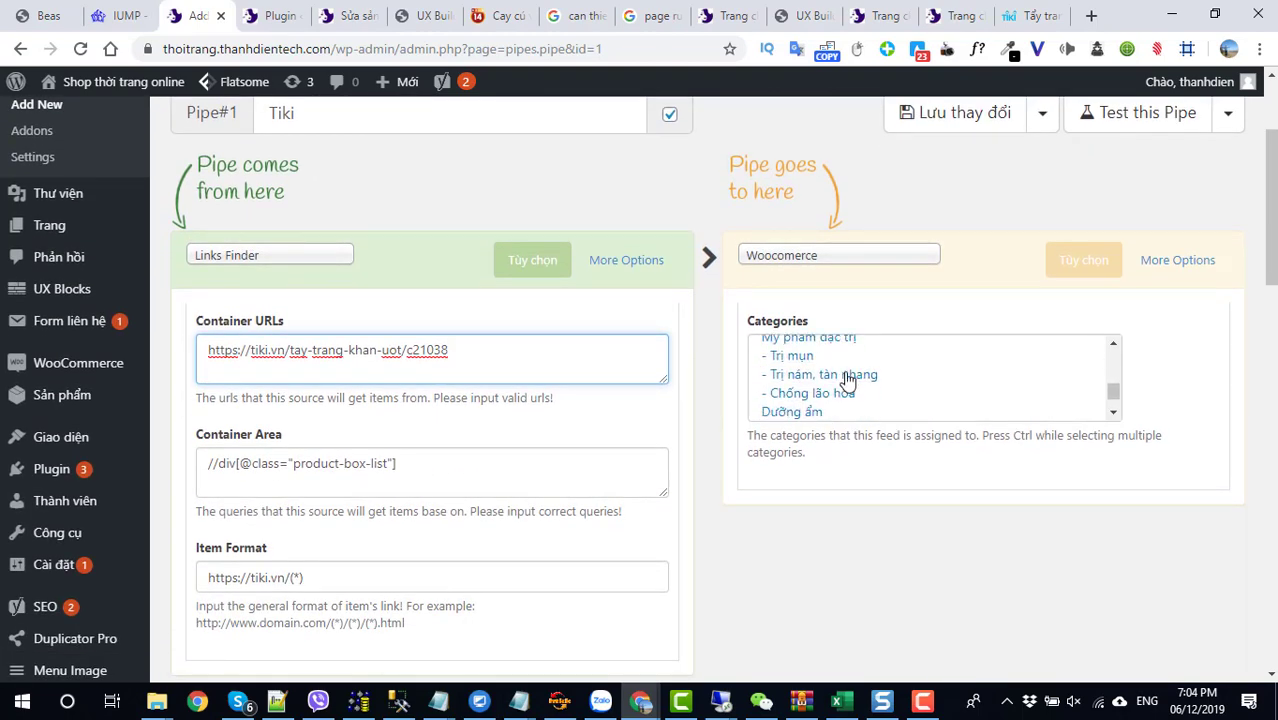
{"action": "scroll", "coordinate": [845, 377], "scroll_direction": "up", "scroll_amount": 1}
{"action": "left_click", "coordinate": [838, 362]}
{"action": "scroll", "coordinate": [838, 372], "scroll_direction": "up", "scroll_amount": 5}
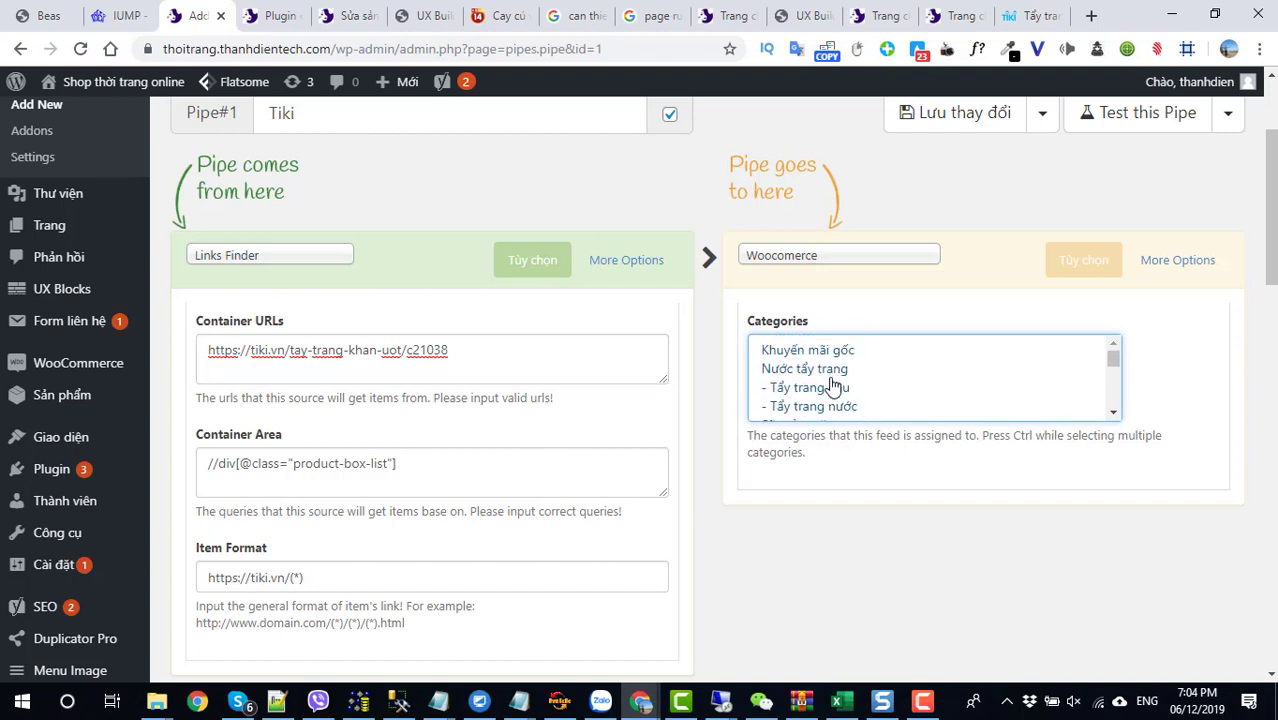
{"action": "left_click", "coordinate": [840, 408]}
{"action": "scroll", "coordinate": [855, 405], "scroll_direction": "down", "scroll_amount": 4}
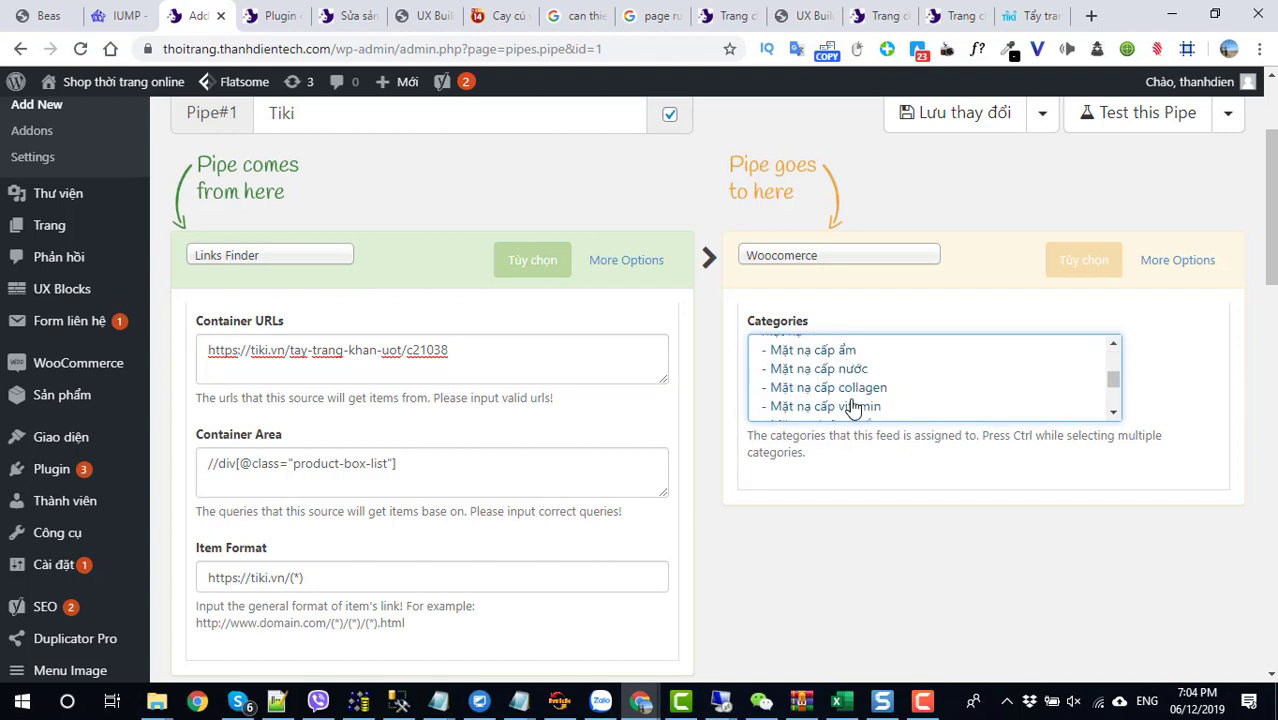
{"action": "scroll", "coordinate": [852, 406], "scroll_direction": "up", "scroll_amount": 4}
{"action": "left_click", "coordinate": [831, 371], "text": "ctrl"}
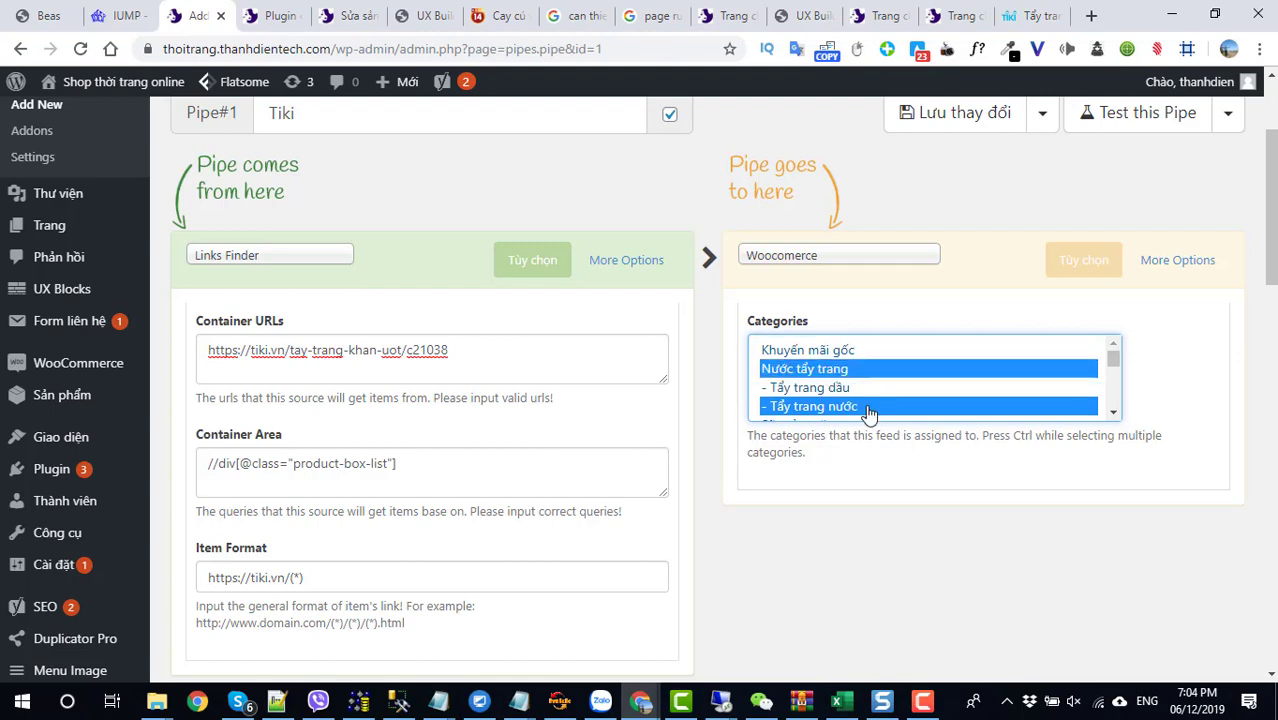
{"action": "scroll", "coordinate": [870, 414], "scroll_direction": "down", "scroll_amount": 2}
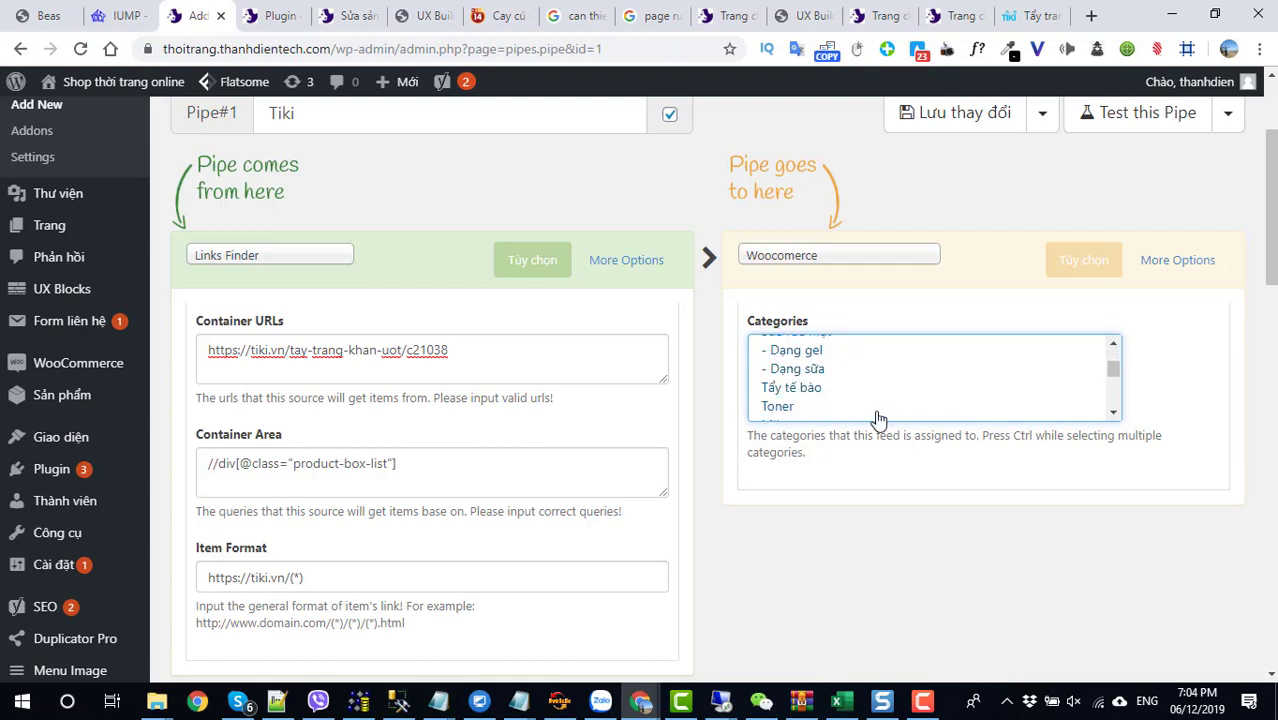
{"action": "left_click", "coordinate": [958, 113]}
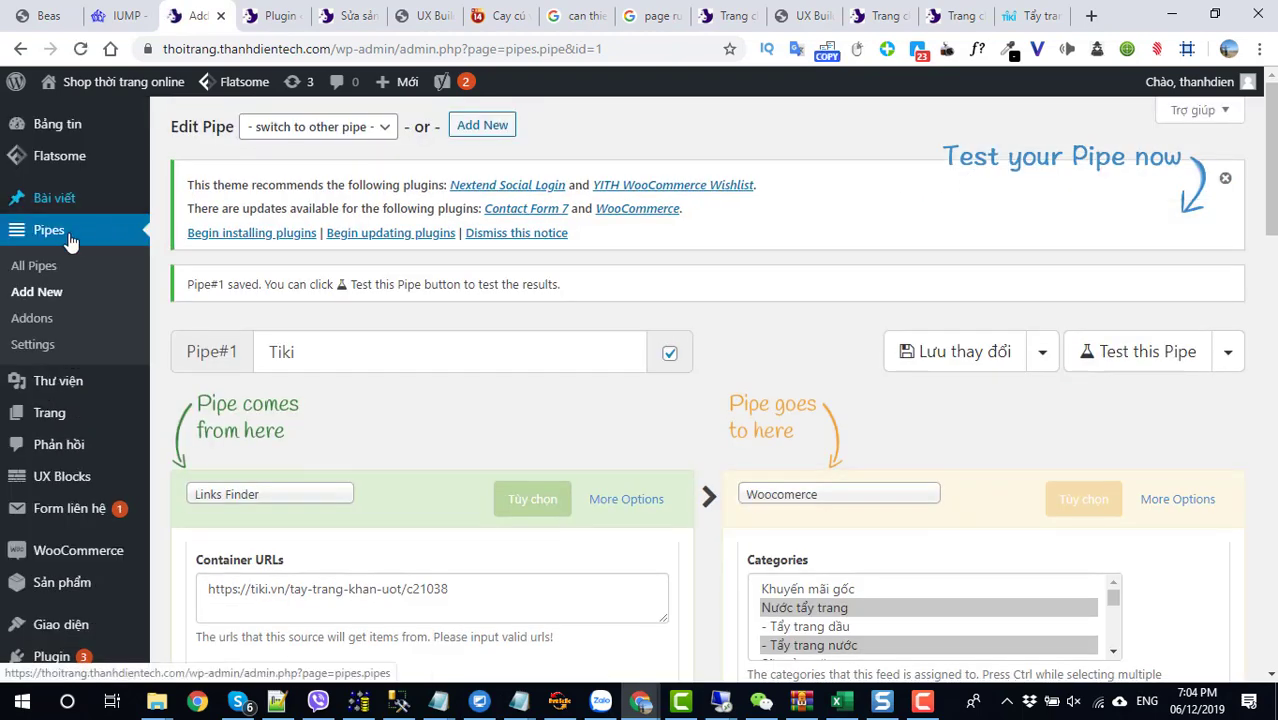
Step: Clear the WP Pipes cache and run the Tiki pipe manually as a test to import its products
{"action": "left_click", "coordinate": [31, 346]}
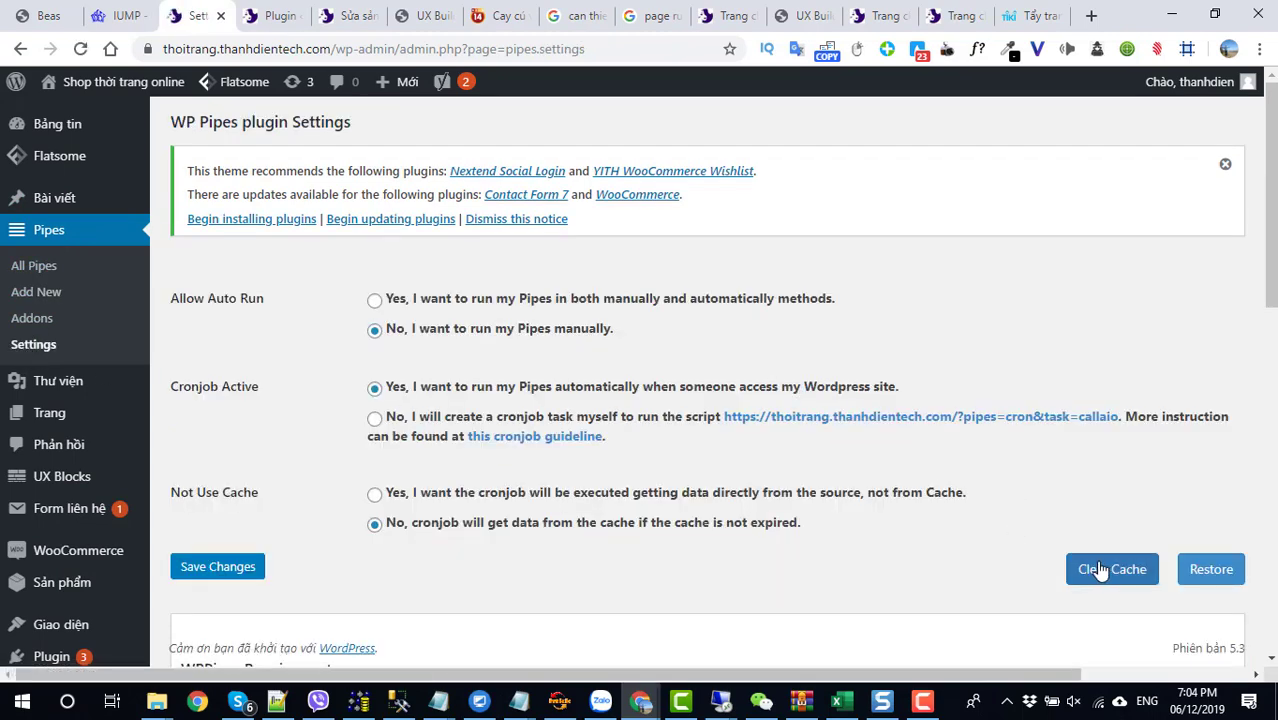
{"action": "left_click", "coordinate": [1103, 570]}
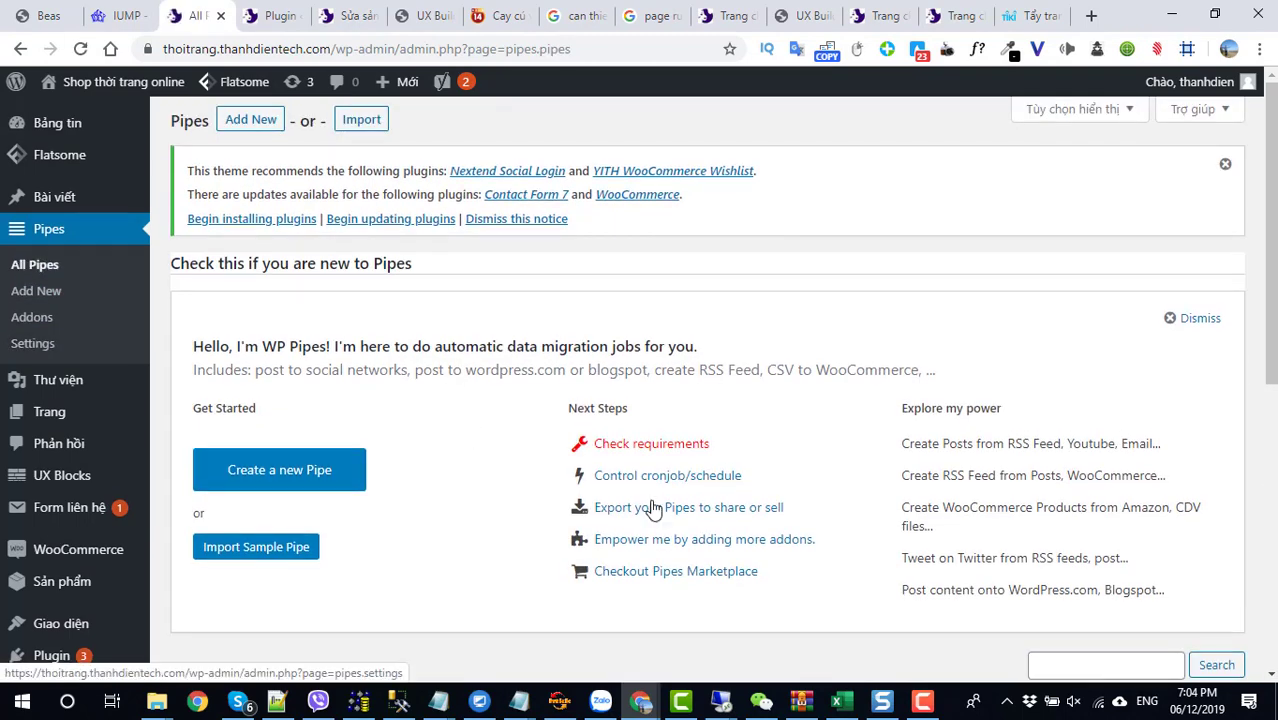
{"action": "scroll", "coordinate": [359, 311], "scroll_direction": "down", "scroll_amount": 5}
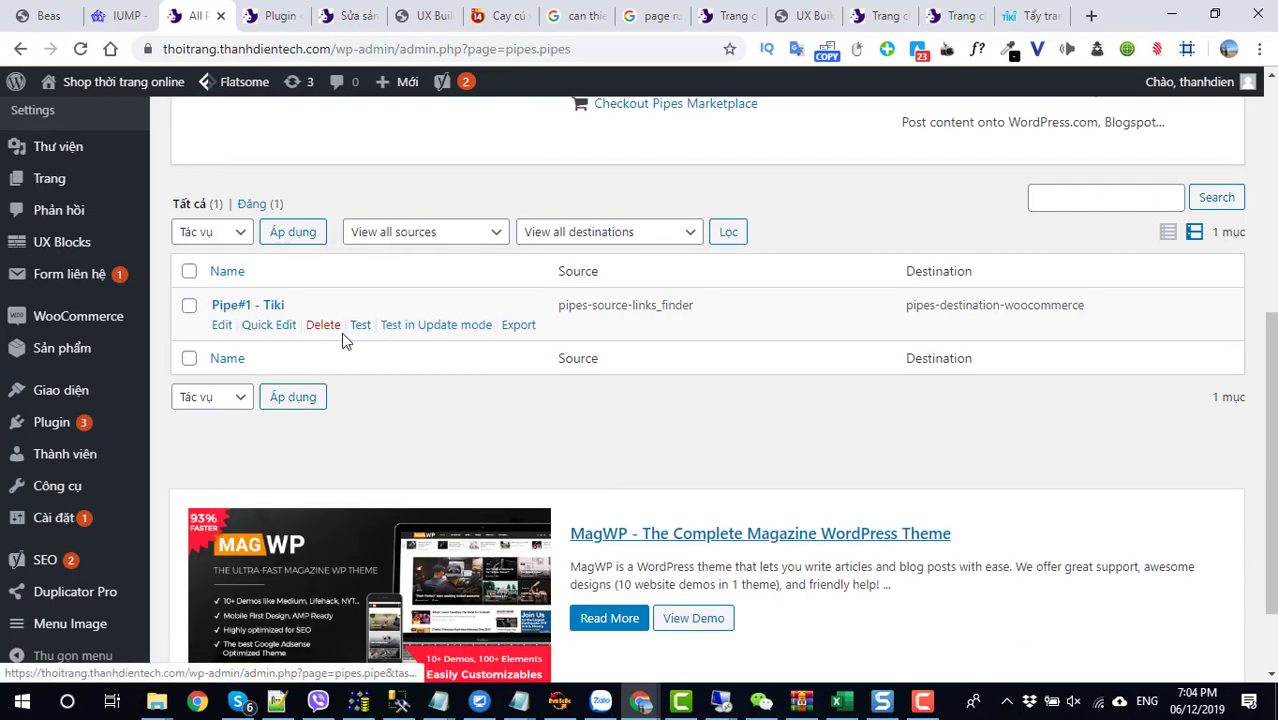
{"action": "left_click", "coordinate": [361, 326]}
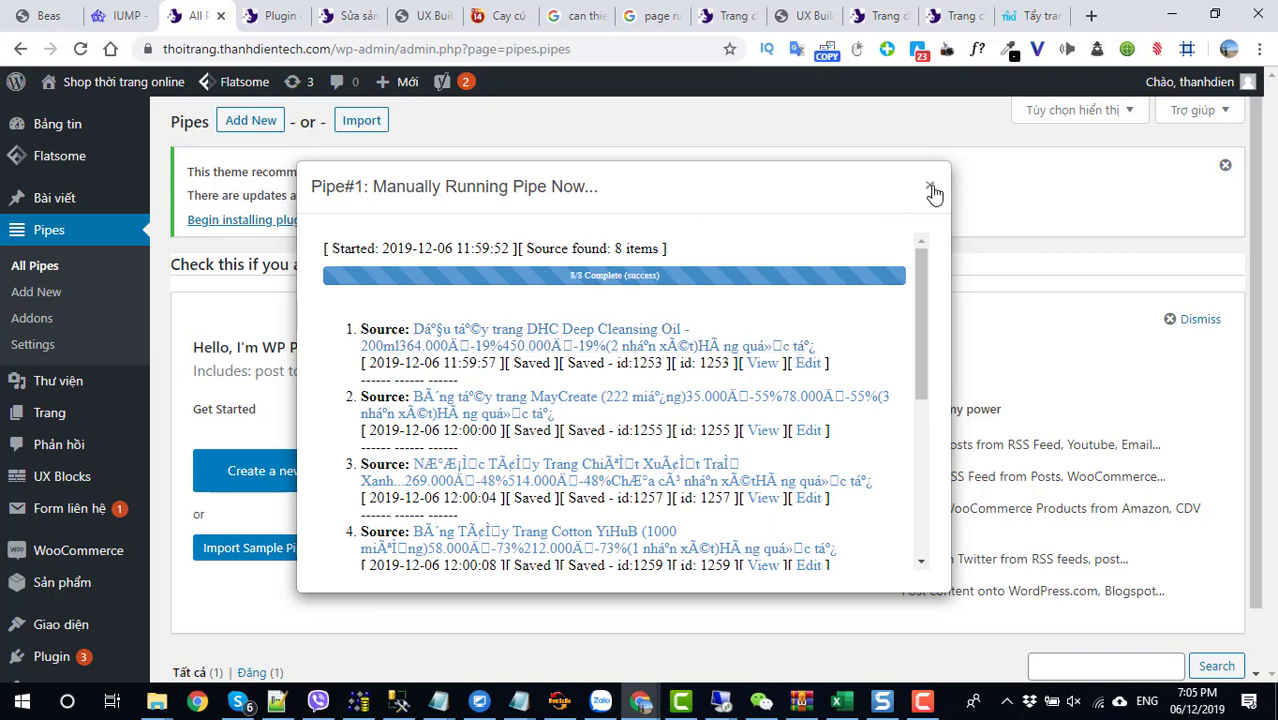
{"action": "left_click", "coordinate": [931, 190]}
Step: Reload the live homepage and check the products under the Tẩy Trang Nước tab
{"action": "left_click", "coordinate": [955, 18]}
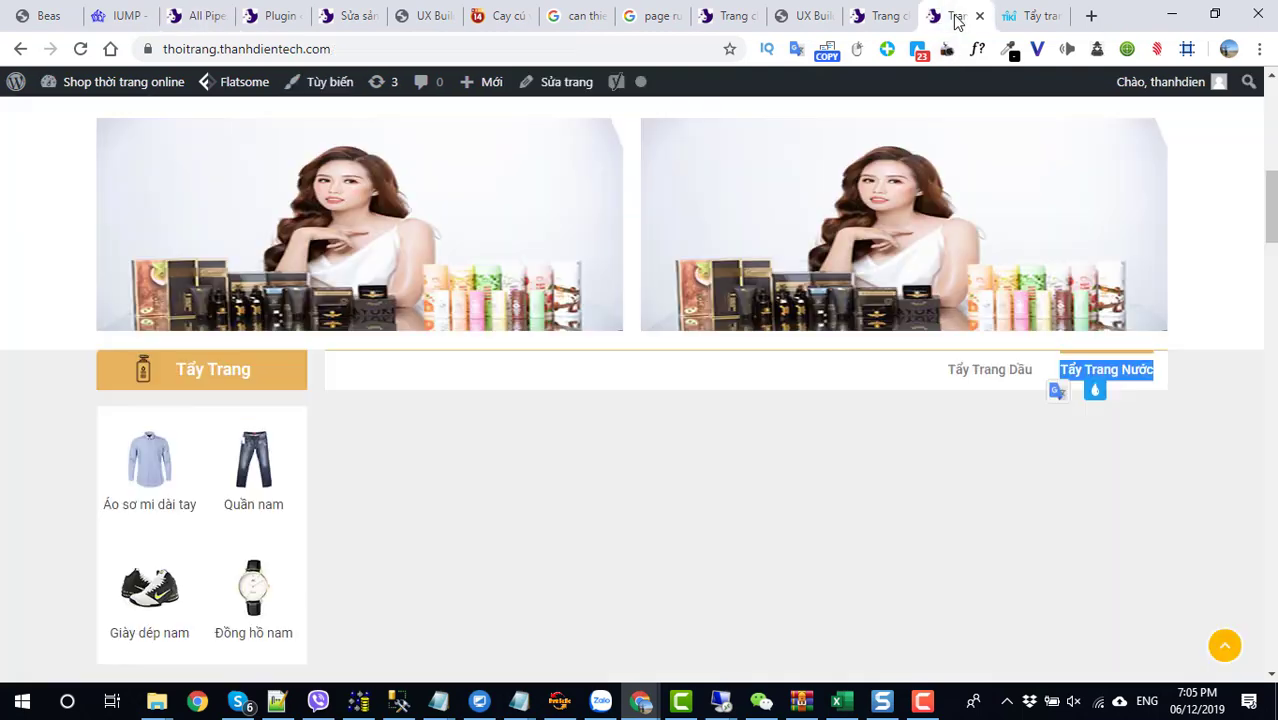
{"action": "key", "text": "F5"}
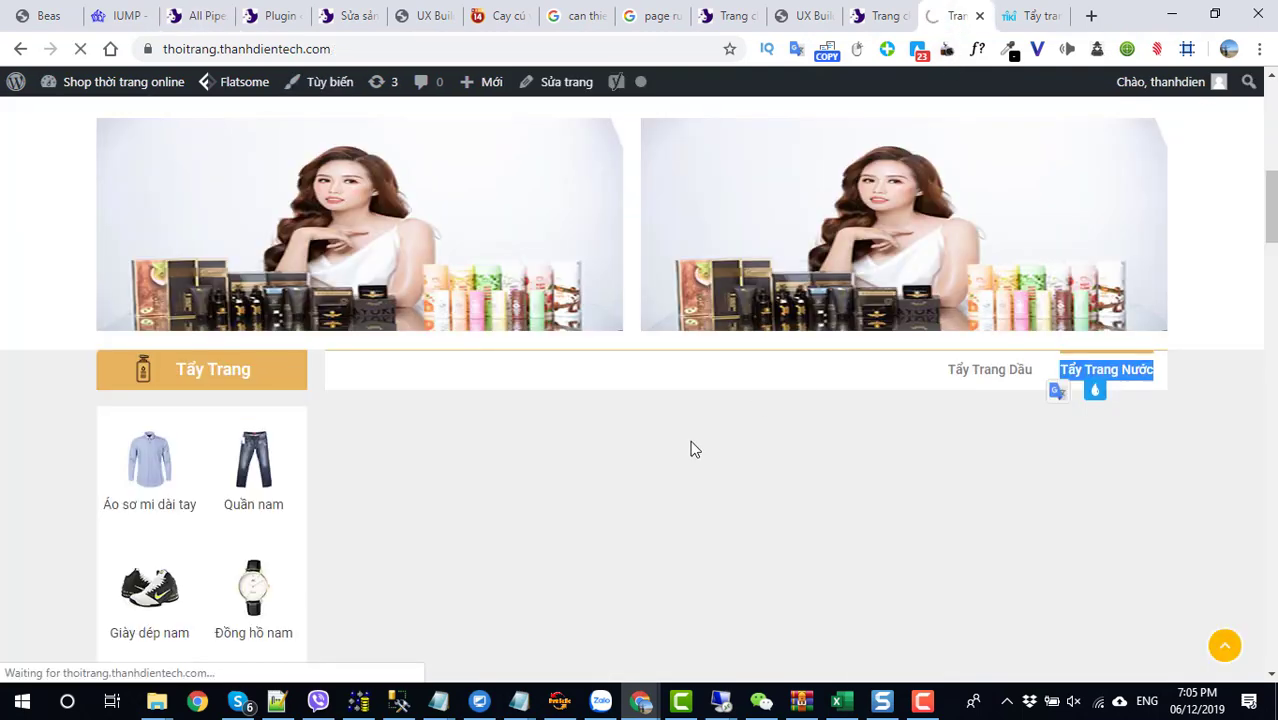
{"action": "left_click", "coordinate": [1100, 370]}
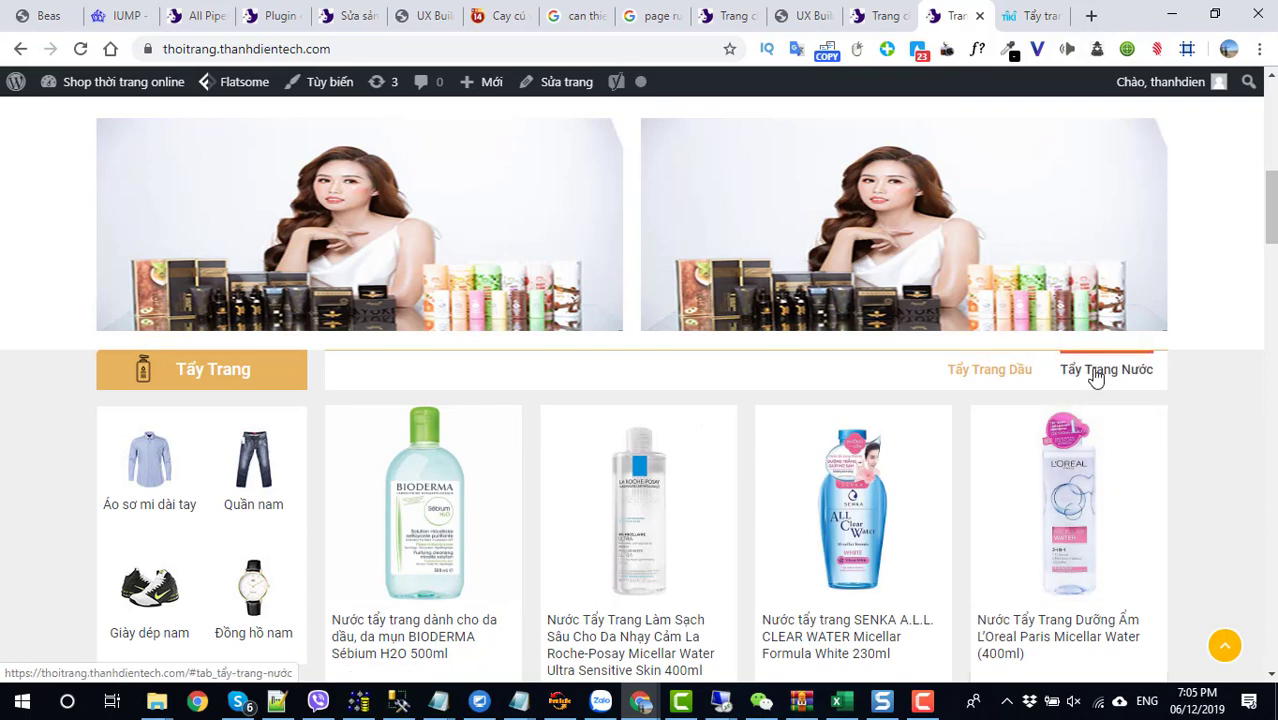
{"action": "scroll", "coordinate": [1000, 487], "scroll_direction": "down", "scroll_amount": 2}
{"action": "scroll", "coordinate": [997, 487], "scroll_direction": "down", "scroll_amount": 4}
{"action": "scroll", "coordinate": [1000, 489], "scroll_direction": "up", "scroll_amount": 3}
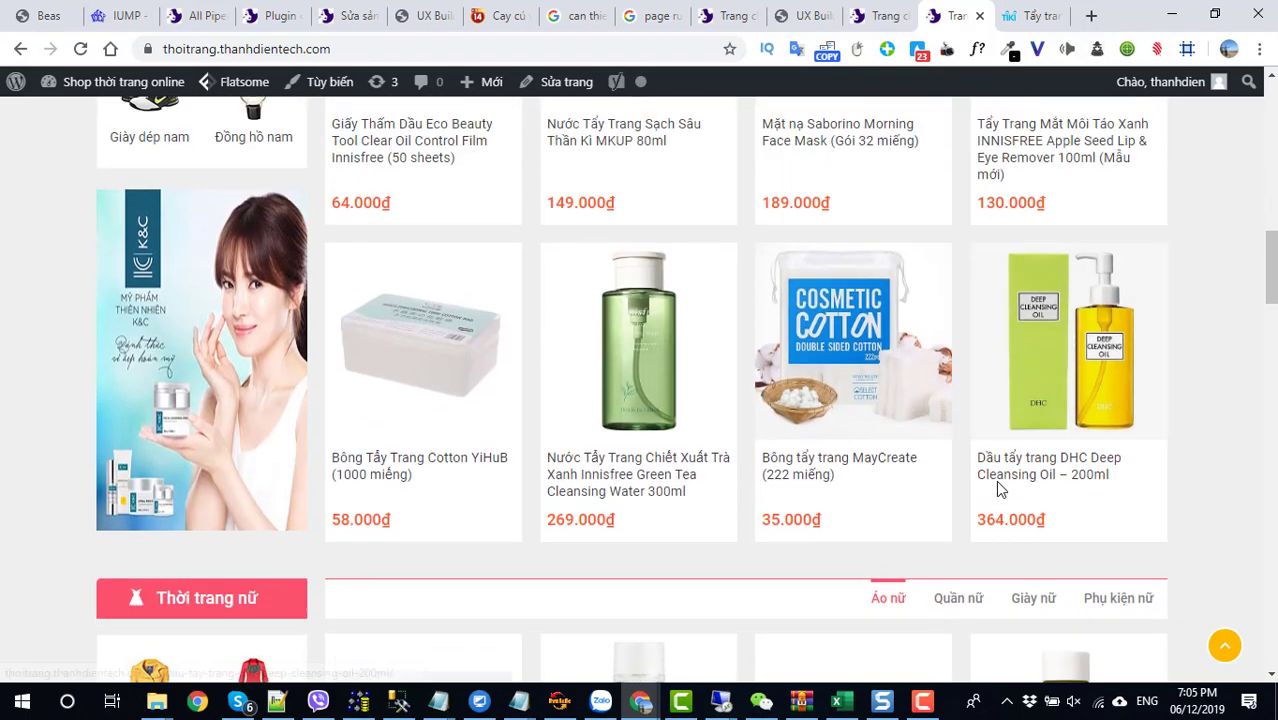
{"action": "scroll", "coordinate": [997, 489], "scroll_direction": "up", "scroll_amount": 3}
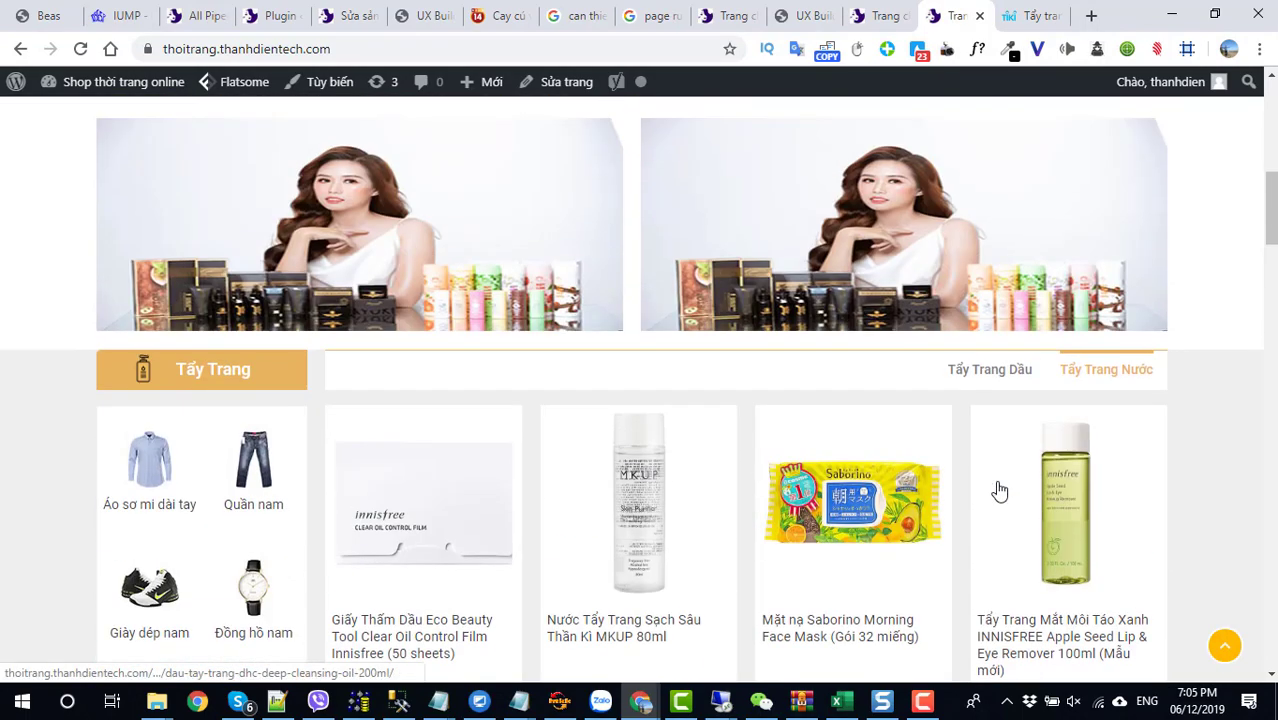
Step: Review the products listed under the Tẩy Trang Dầu tab of the Tẩy Trang section
{"action": "left_click", "coordinate": [995, 372]}
{"action": "scroll", "coordinate": [214, 545], "scroll_direction": "down", "scroll_amount": 7}
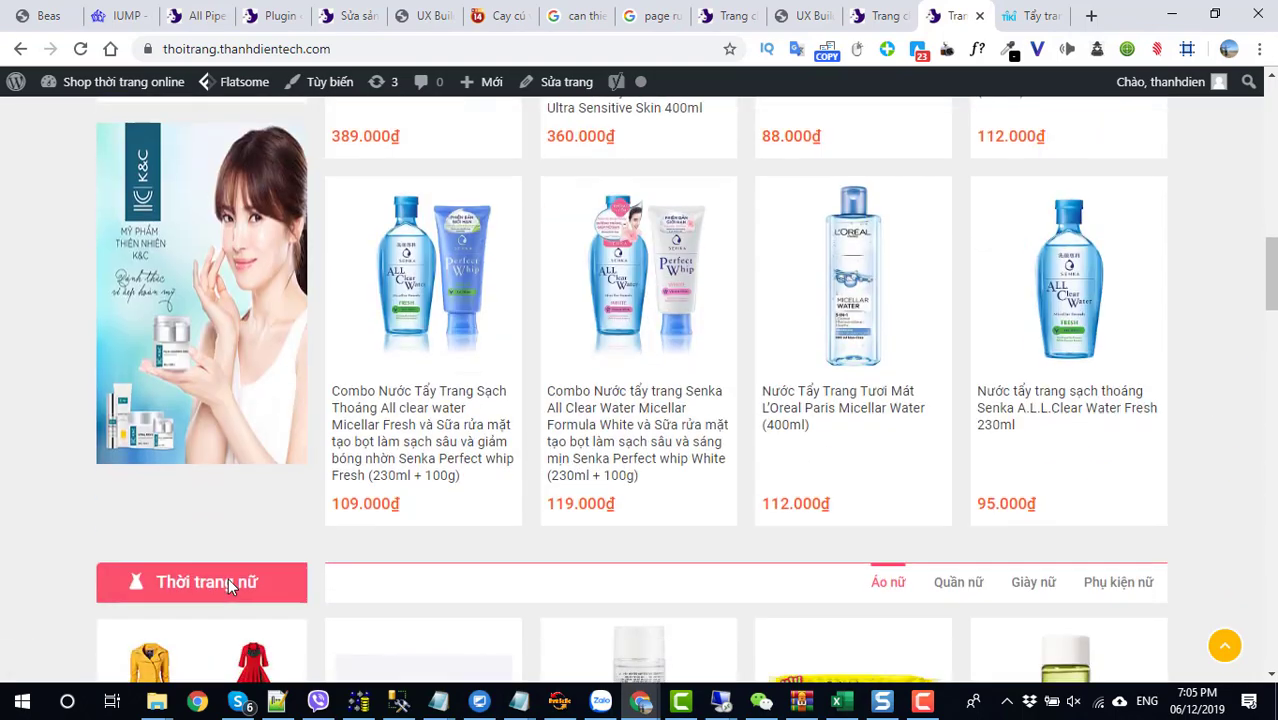
{"action": "scroll", "coordinate": [228, 578], "scroll_direction": "up", "scroll_amount": 5}
{"action": "scroll", "coordinate": [800, 535], "scroll_direction": "down", "scroll_amount": 3}
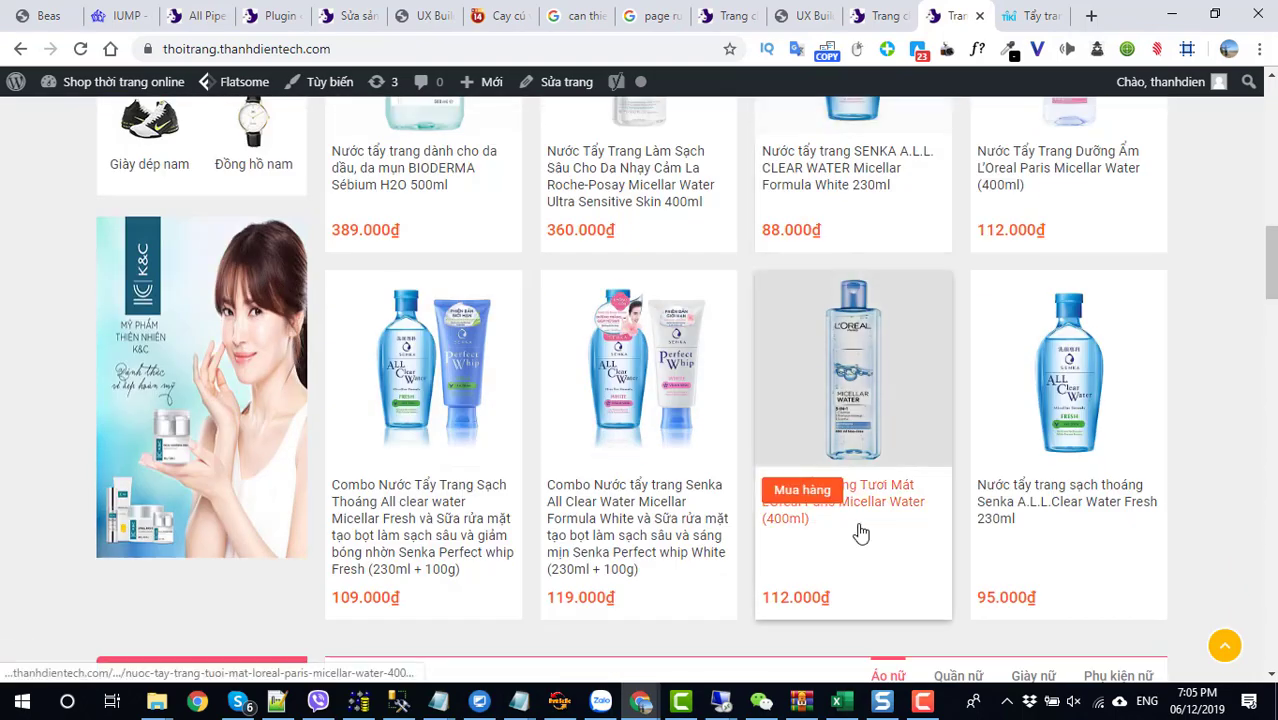
{"action": "scroll", "coordinate": [860, 532], "scroll_direction": "up", "scroll_amount": 3}
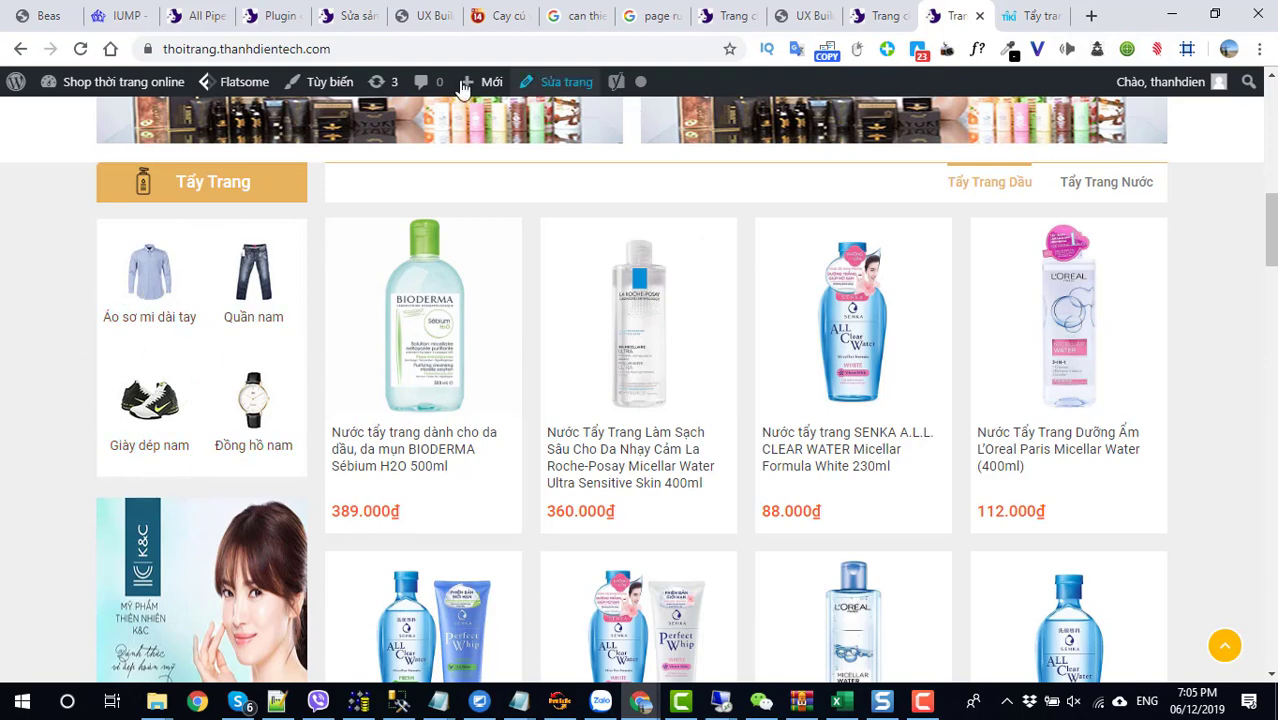
Step: Check which widget area is assigned in the Thời trang nam section of the homepage builder, leaving its options unchanged
{"action": "left_click", "coordinate": [420, 15]}
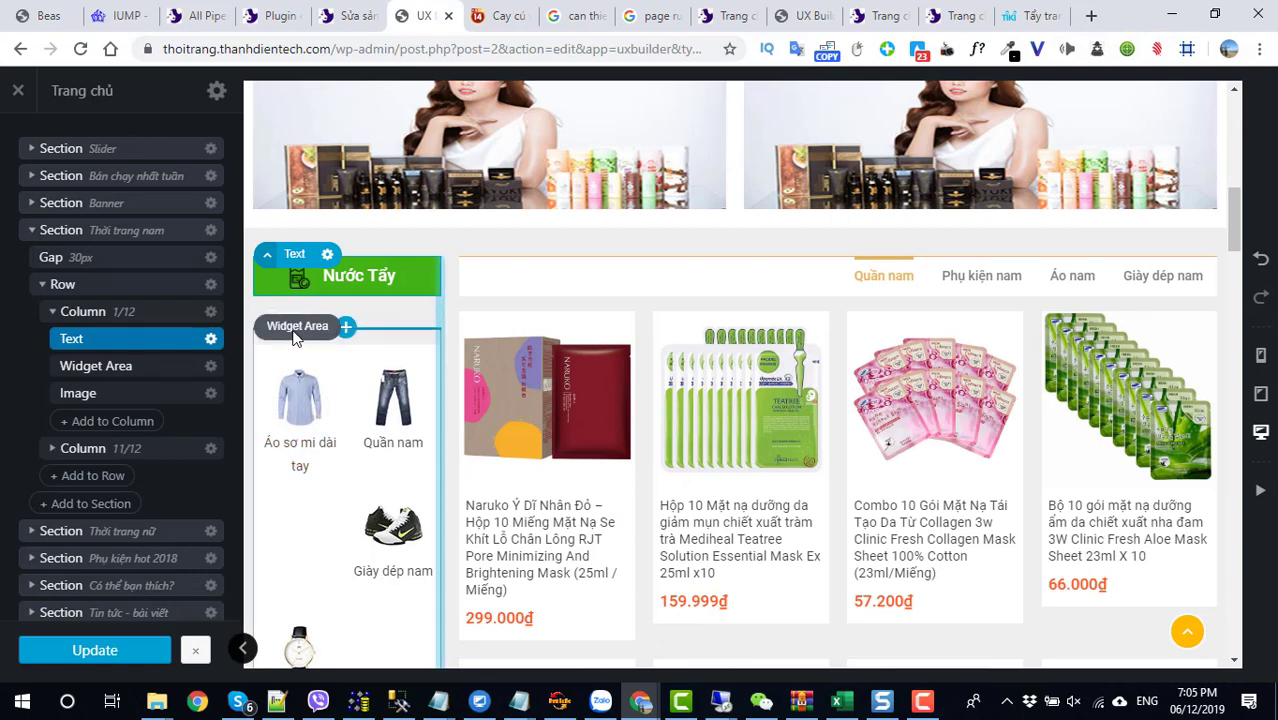
{"action": "left_click", "coordinate": [210, 366]}
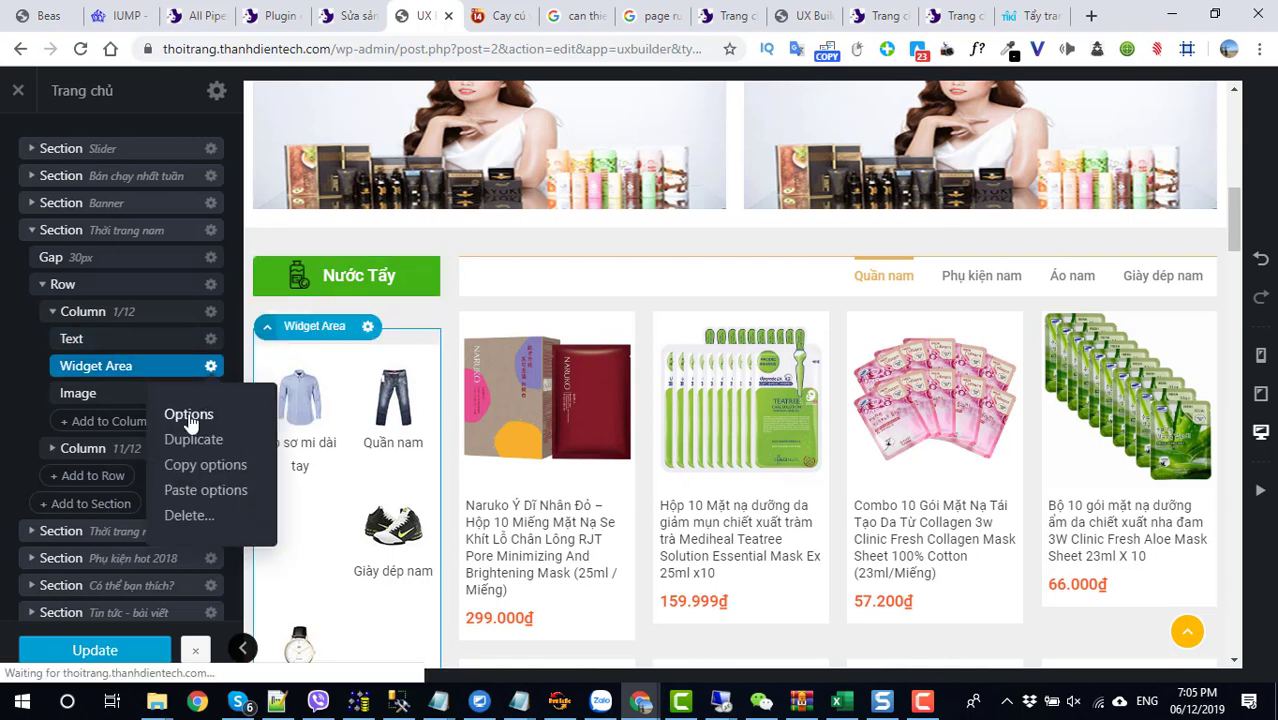
{"action": "left_click", "coordinate": [189, 415]}
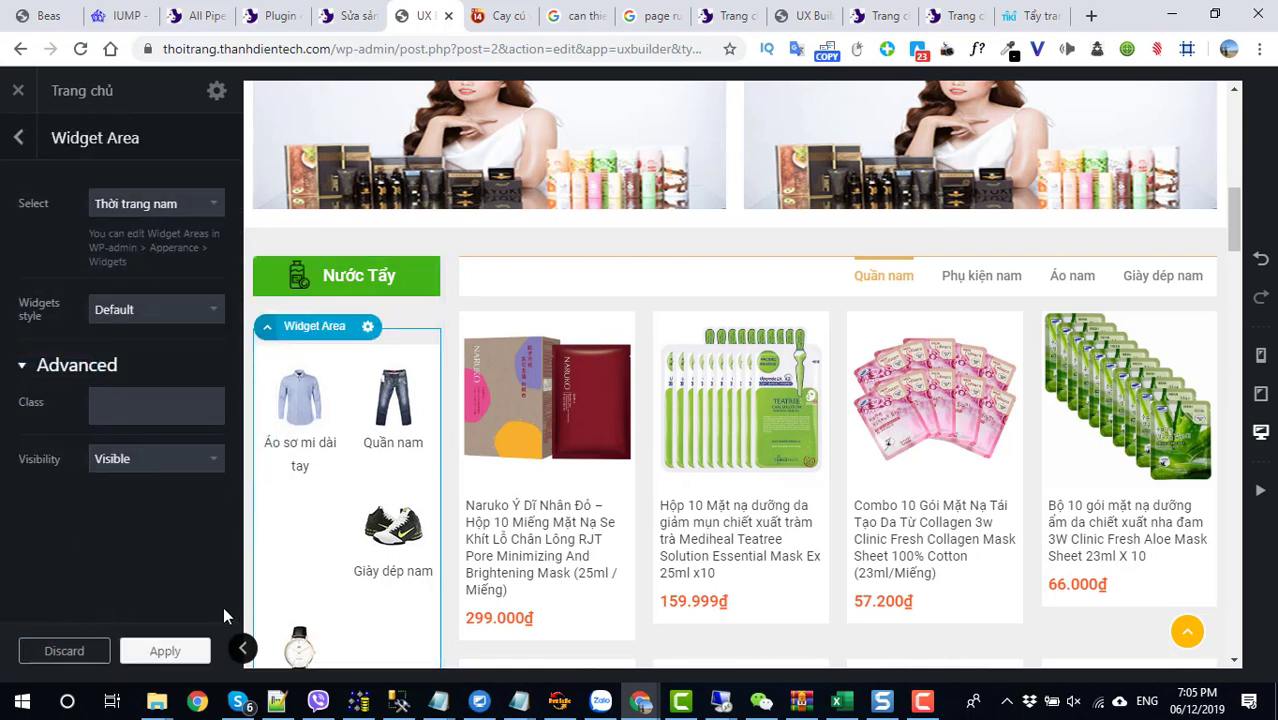
{"action": "left_click", "coordinate": [99, 653]}
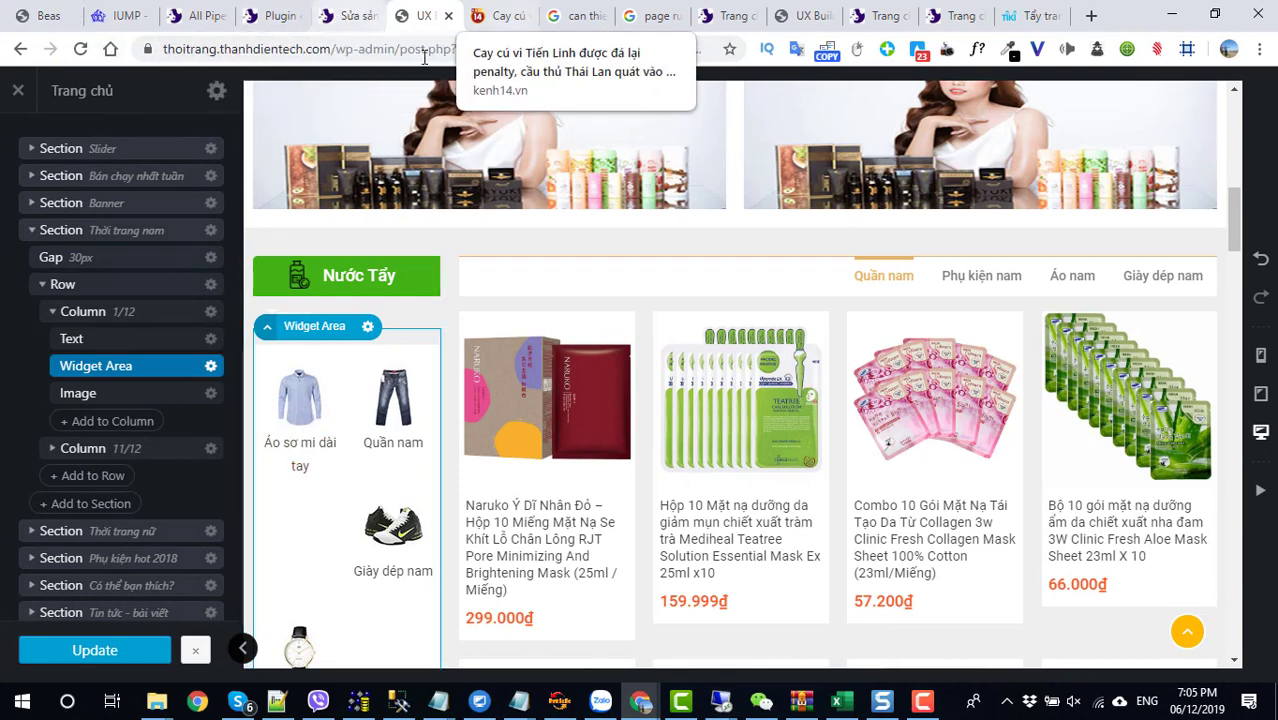
Step: Open the WordPress Widget management page and inspect the contents of the Thời trang nữ widget area
{"action": "left_click", "coordinate": [352, 18]}
{"action": "scroll", "coordinate": [457, 349], "scroll_direction": "up", "scroll_amount": 7}
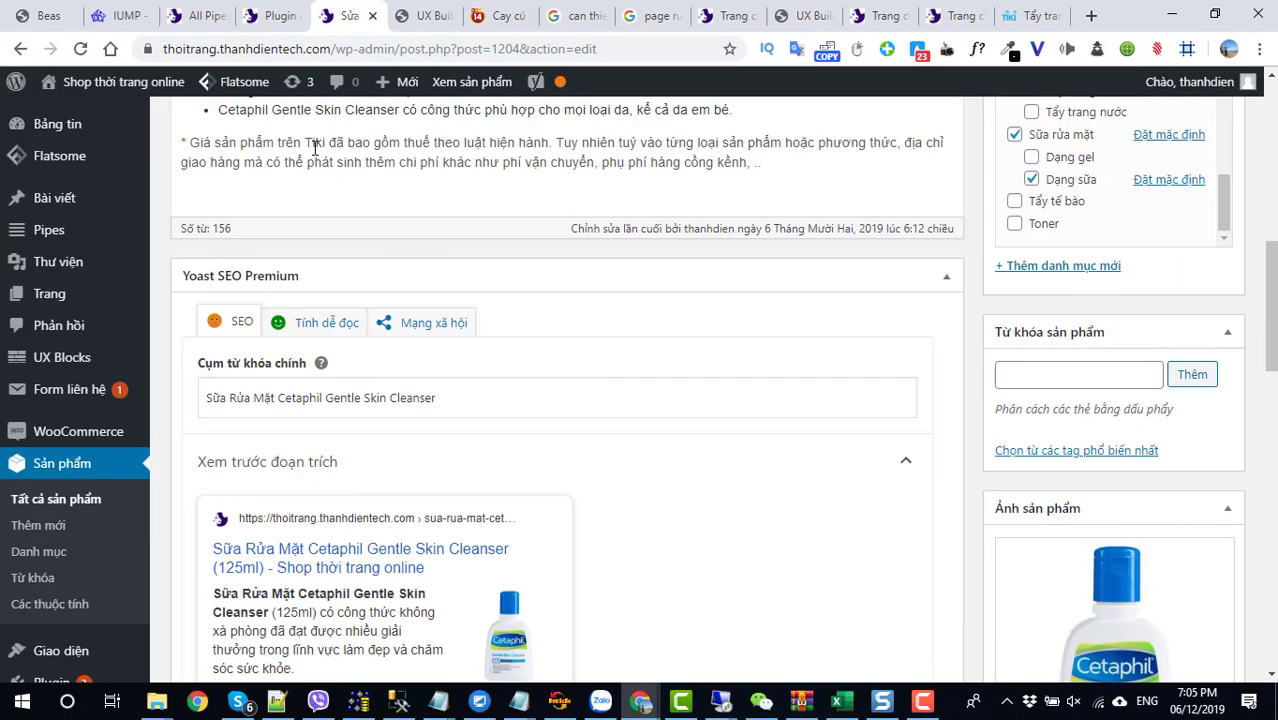
{"action": "scroll", "coordinate": [77, 405], "scroll_direction": "down", "scroll_amount": 3}
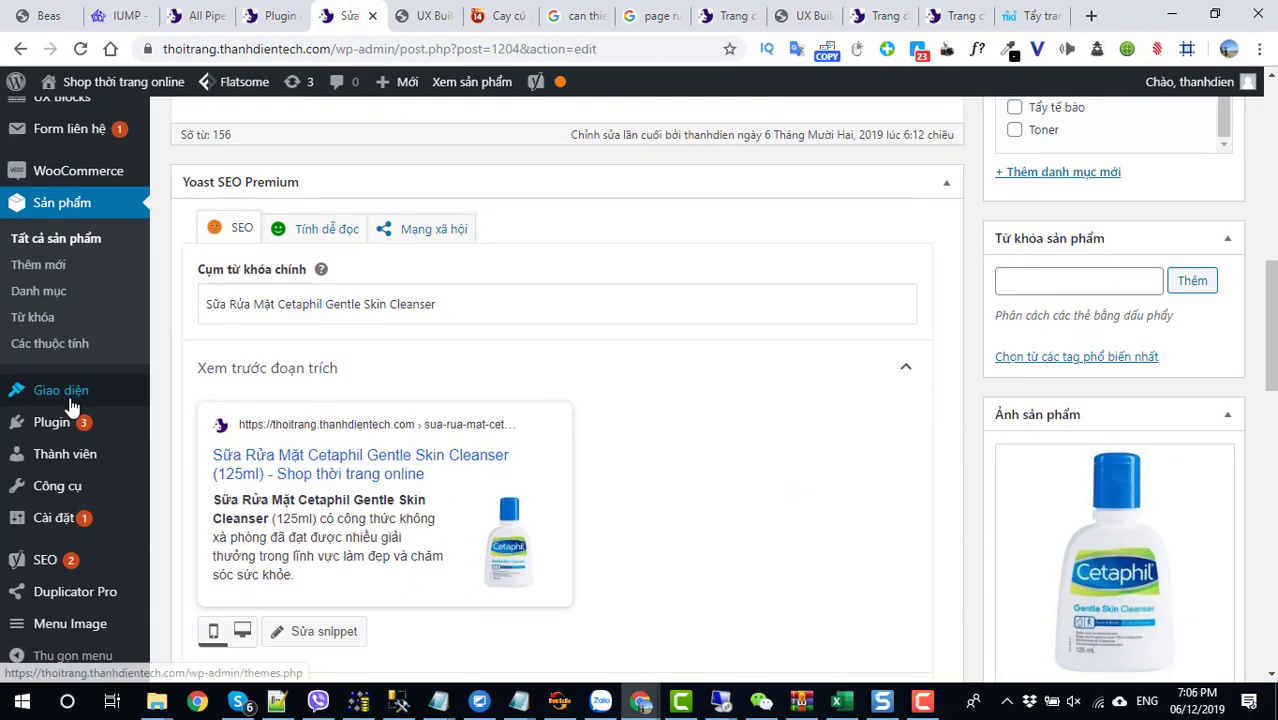
{"action": "mouse_move", "coordinate": [68, 392]}
{"action": "left_click", "coordinate": [200, 449]}
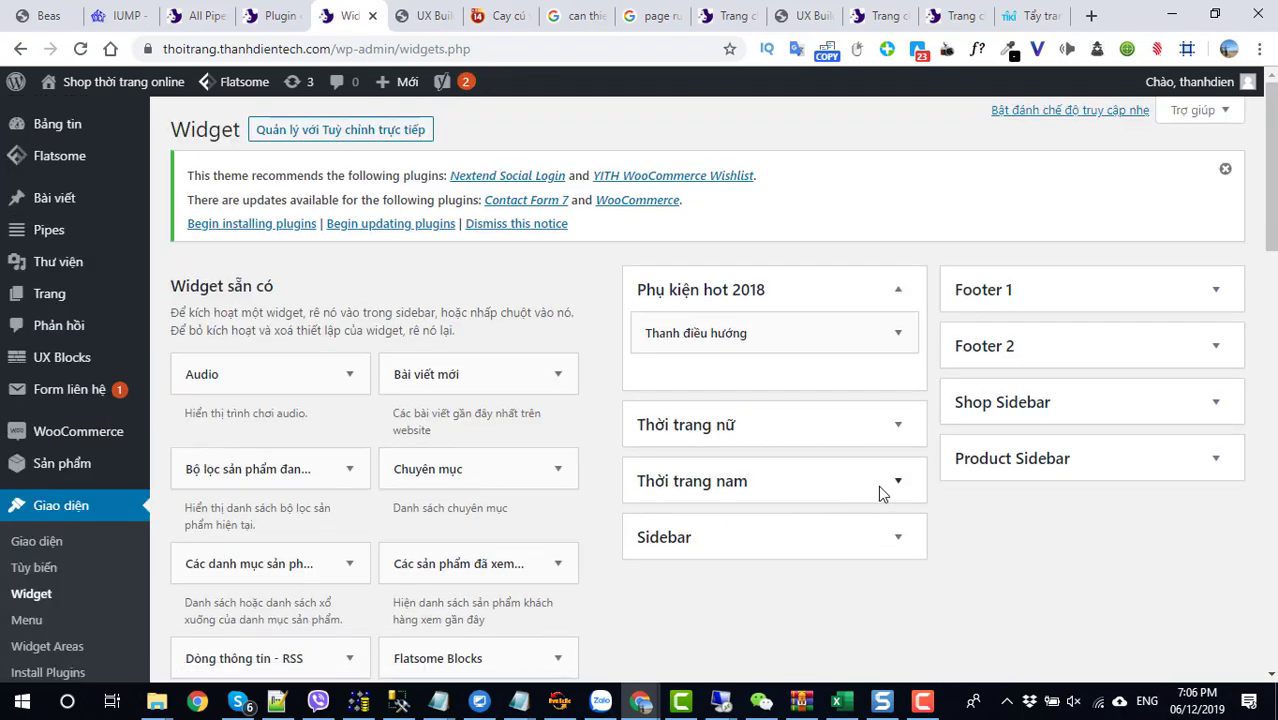
{"action": "left_click", "coordinate": [898, 426]}
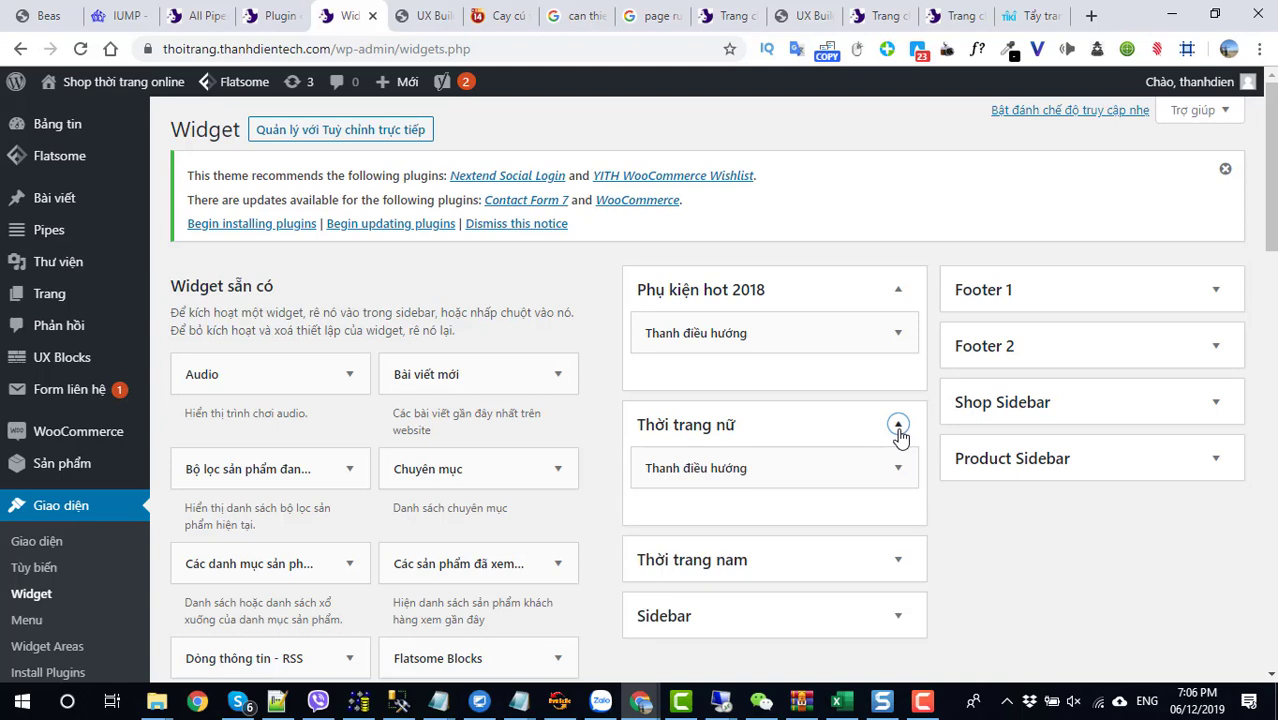
{"action": "left_click", "coordinate": [898, 426]}
{"action": "left_click", "coordinate": [898, 426]}
{"action": "left_click", "coordinate": [898, 426]}
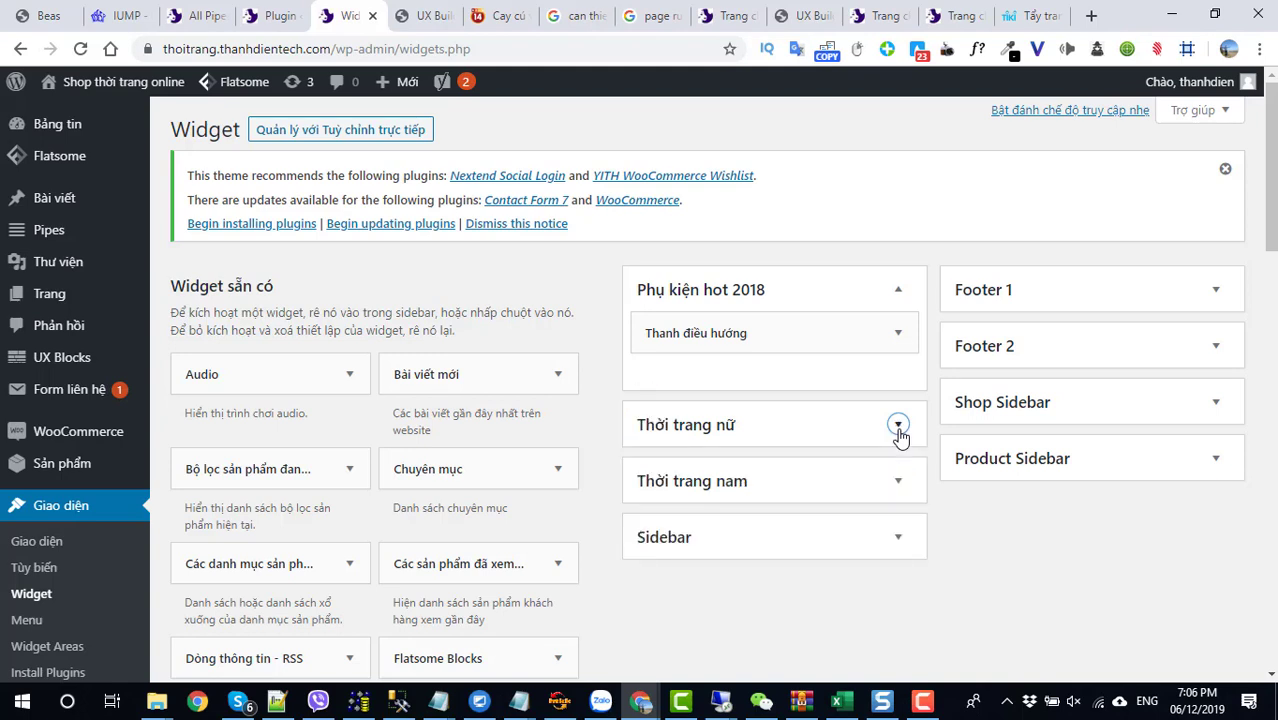
Step: Recheck the Widget Area element's options in the homepage builder for the name of its source area
{"action": "left_click", "coordinate": [422, 18]}
{"action": "left_click", "coordinate": [210, 366]}
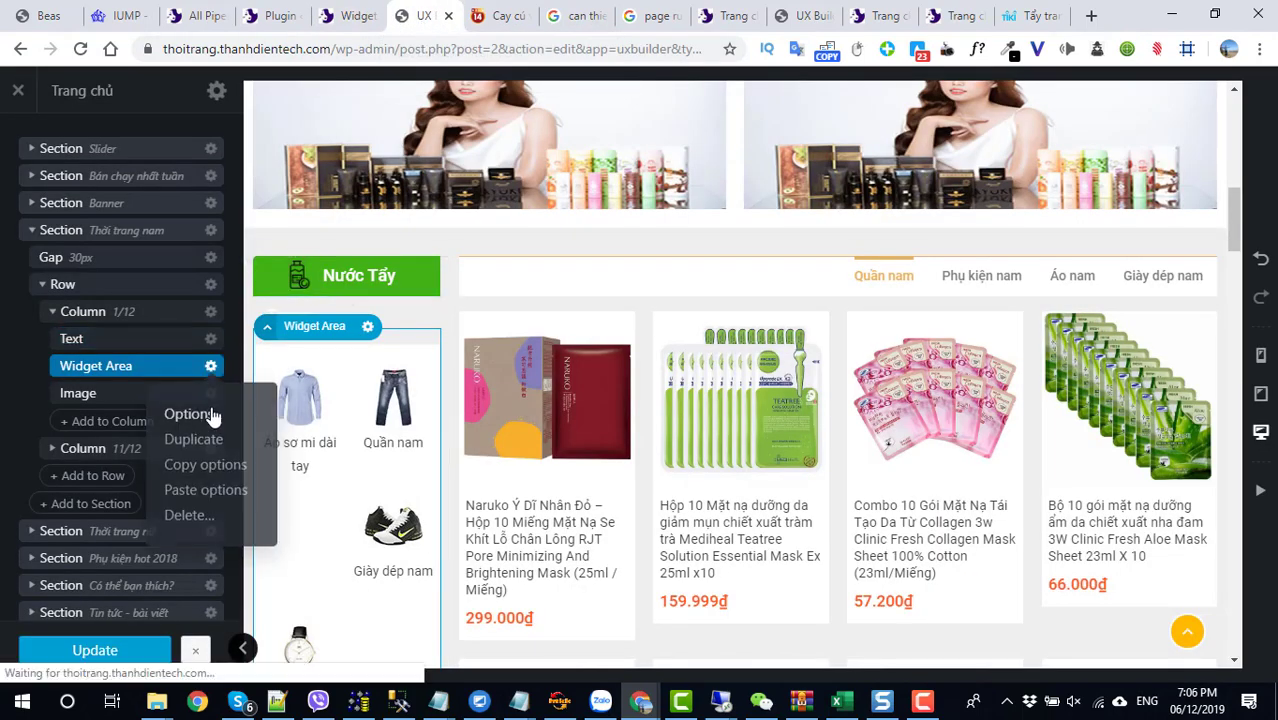
{"action": "left_click", "coordinate": [205, 414]}
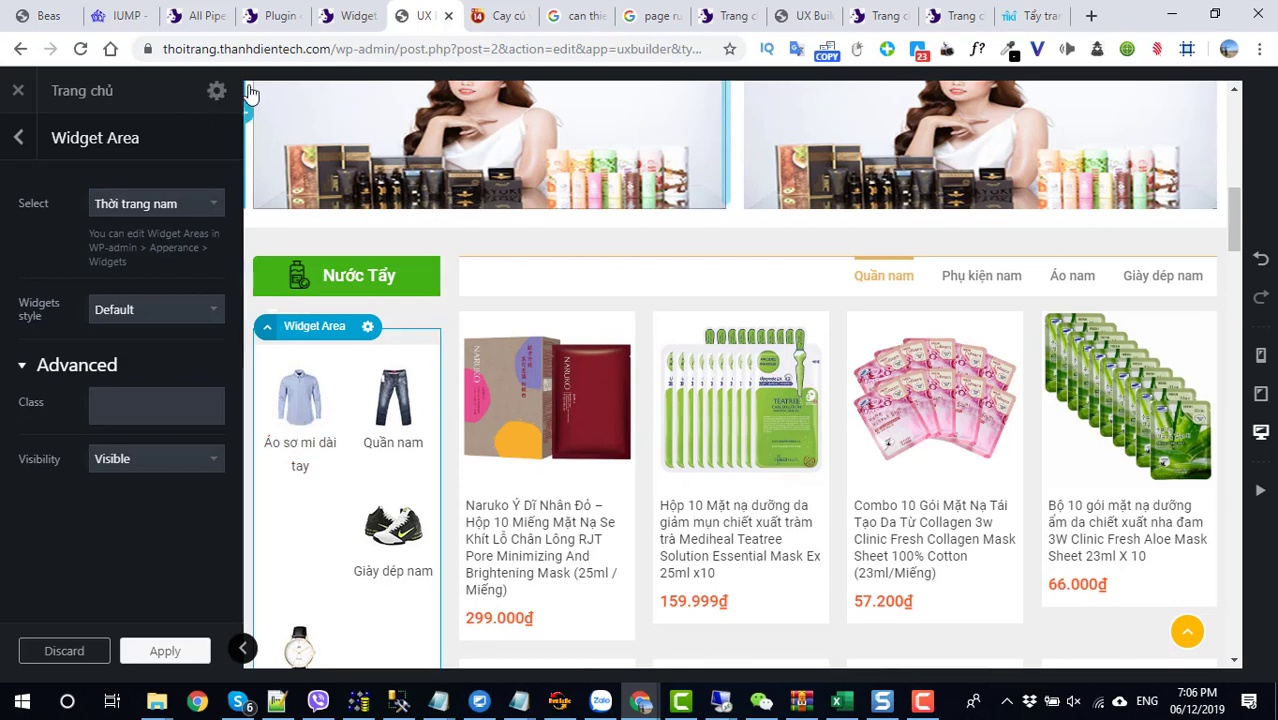
Step: Inspect the Thanh điều hướng widget in the Thời trang nam widget area for the menu it uses
{"action": "left_click", "coordinate": [350, 16]}
{"action": "left_click", "coordinate": [886, 485]}
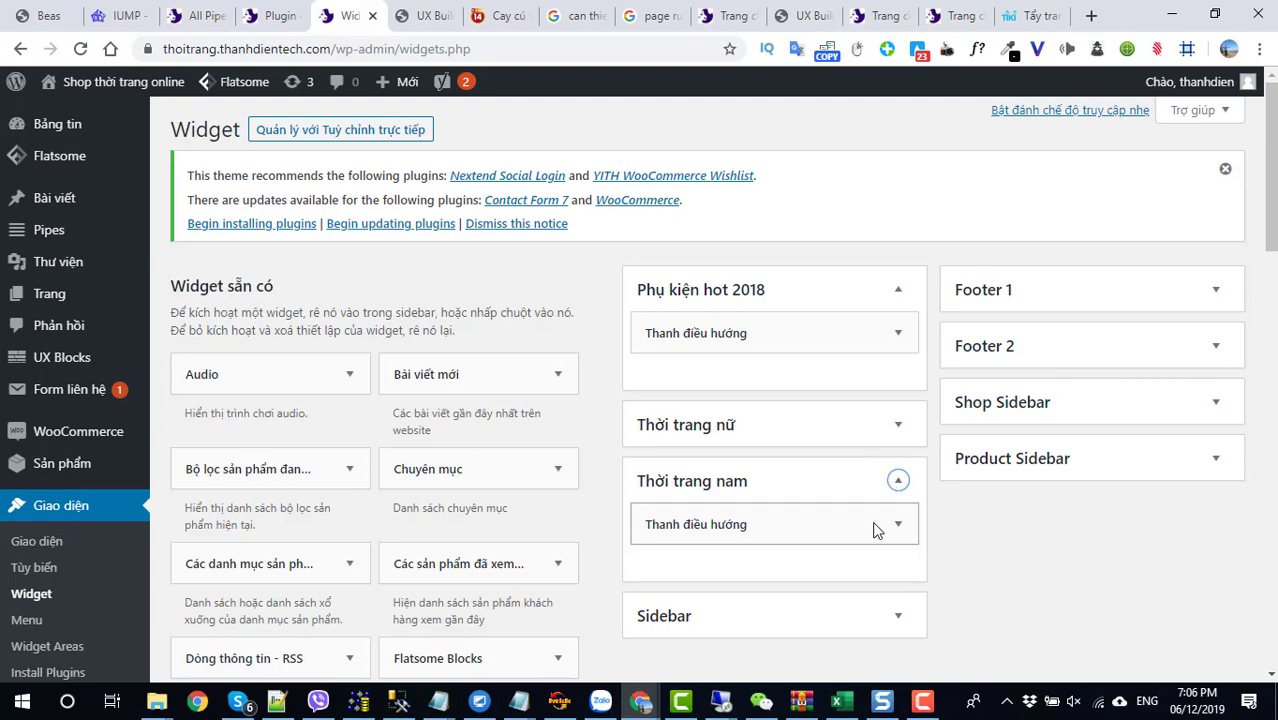
{"action": "left_click", "coordinate": [890, 531]}
{"action": "scroll", "coordinate": [887, 531], "scroll_direction": "down", "scroll_amount": 3}
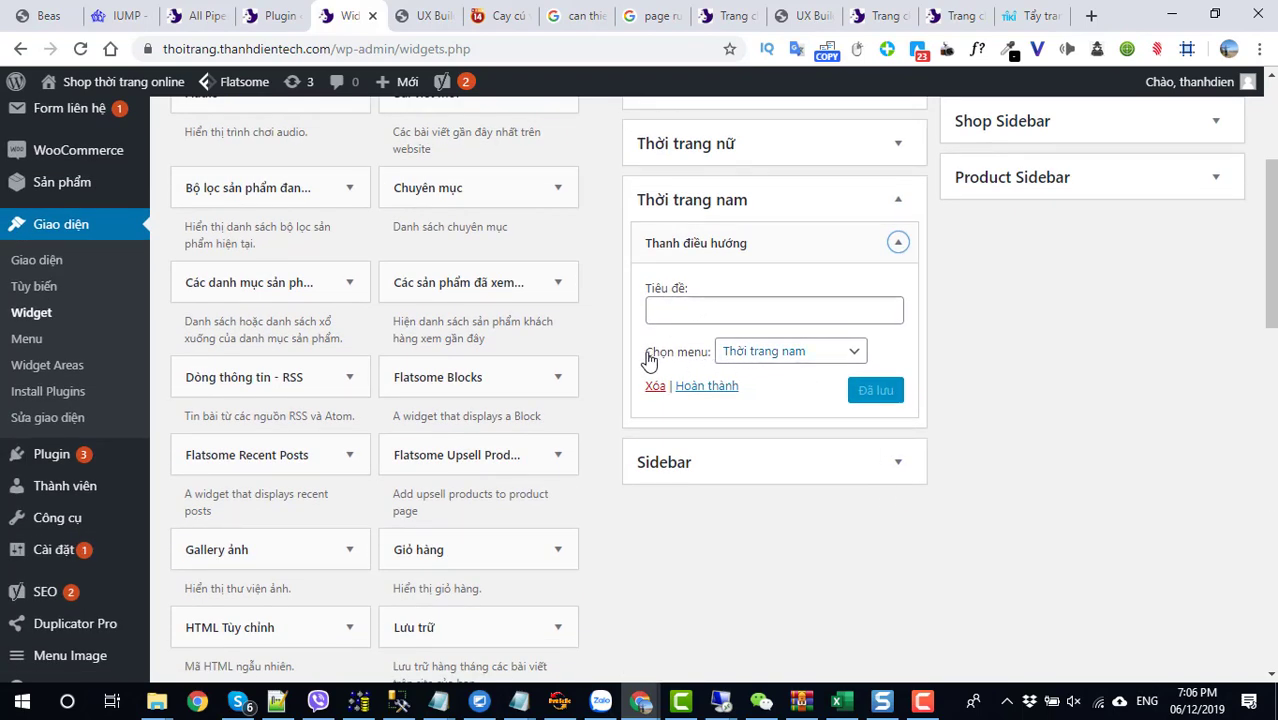
{"action": "left_click_drag", "start_coordinate": [641, 357], "coordinate": [707, 370]}
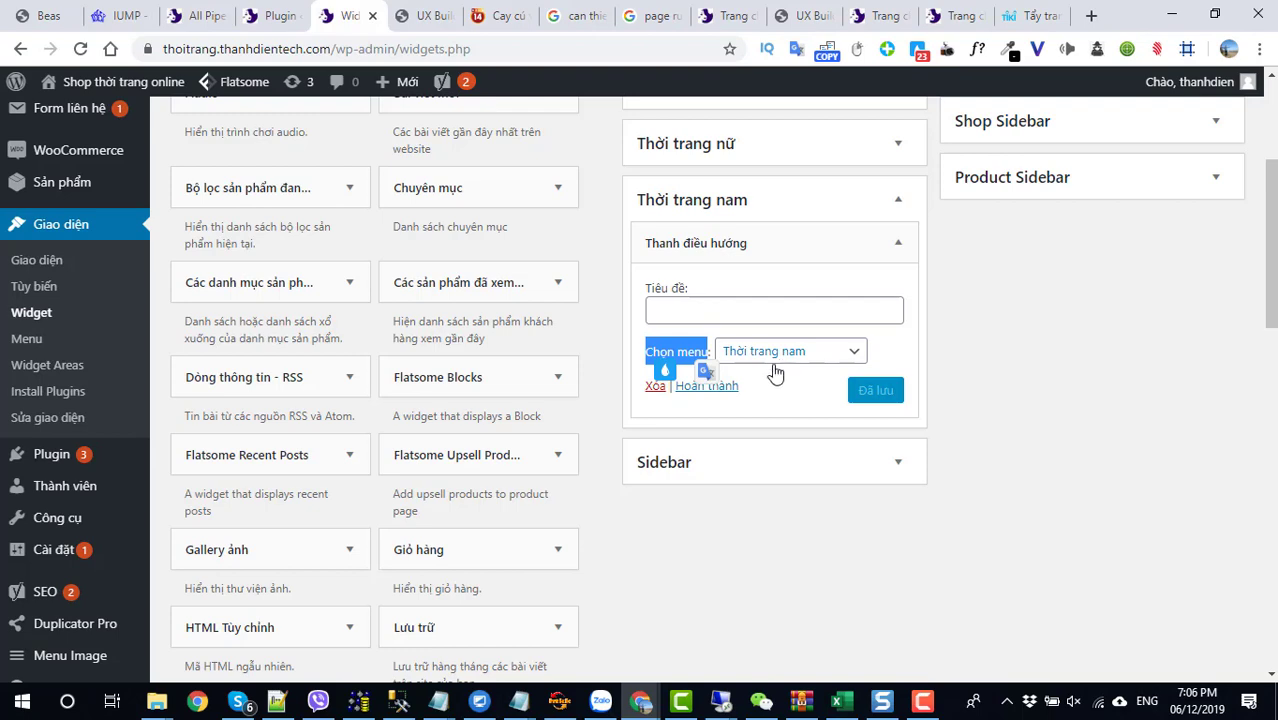
Step: Load the Thời trang nam menu for editing on the WordPress Menu page
{"action": "left_click", "coordinate": [23, 341]}
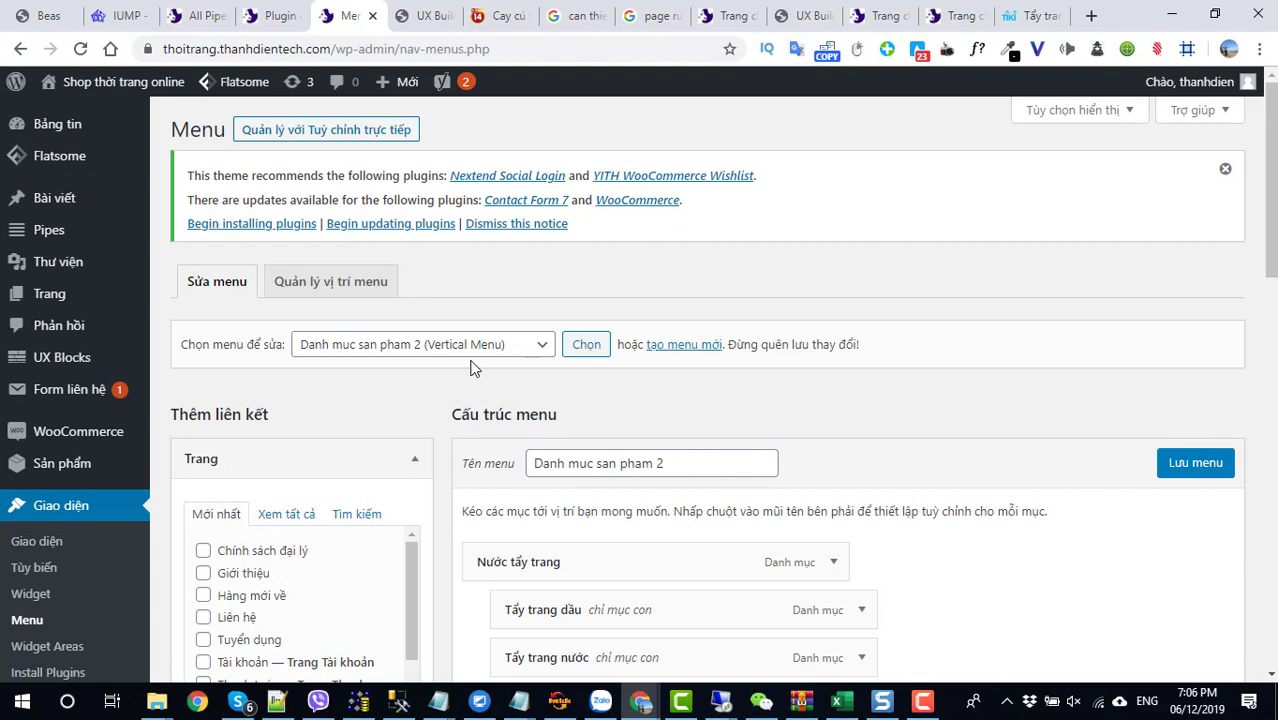
{"action": "left_click", "coordinate": [473, 348]}
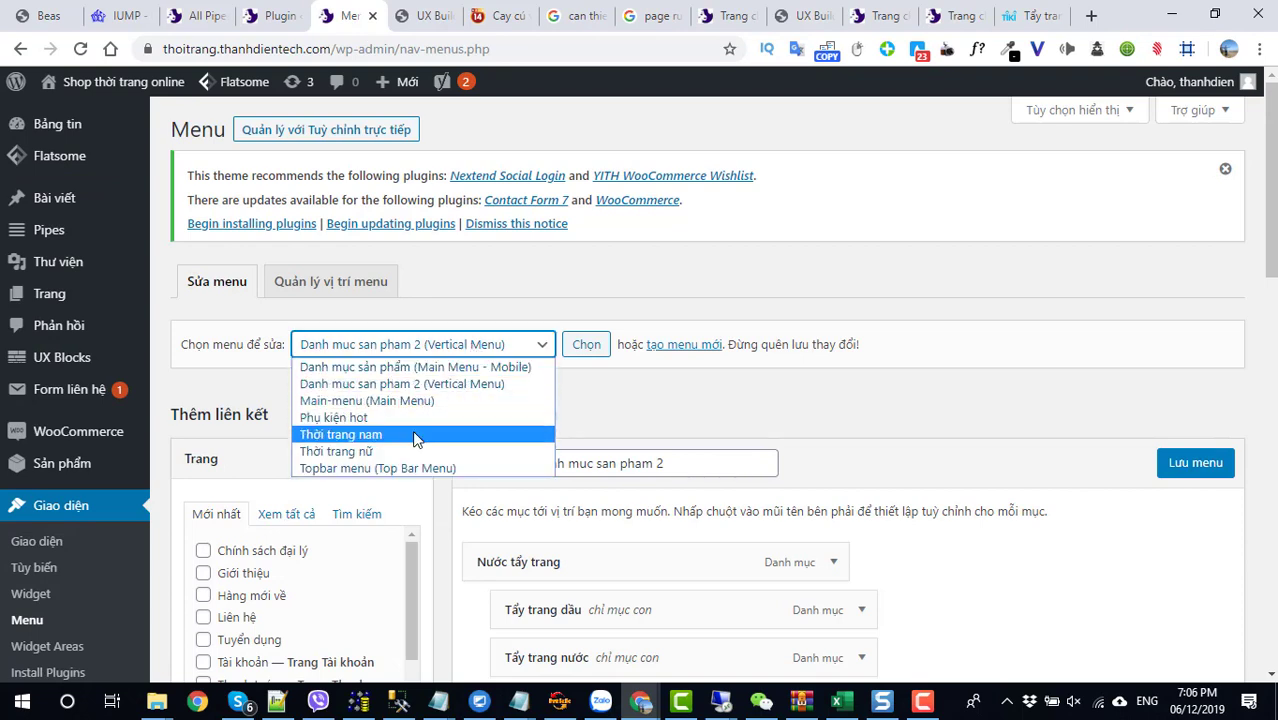
{"action": "left_click", "coordinate": [520, 434]}
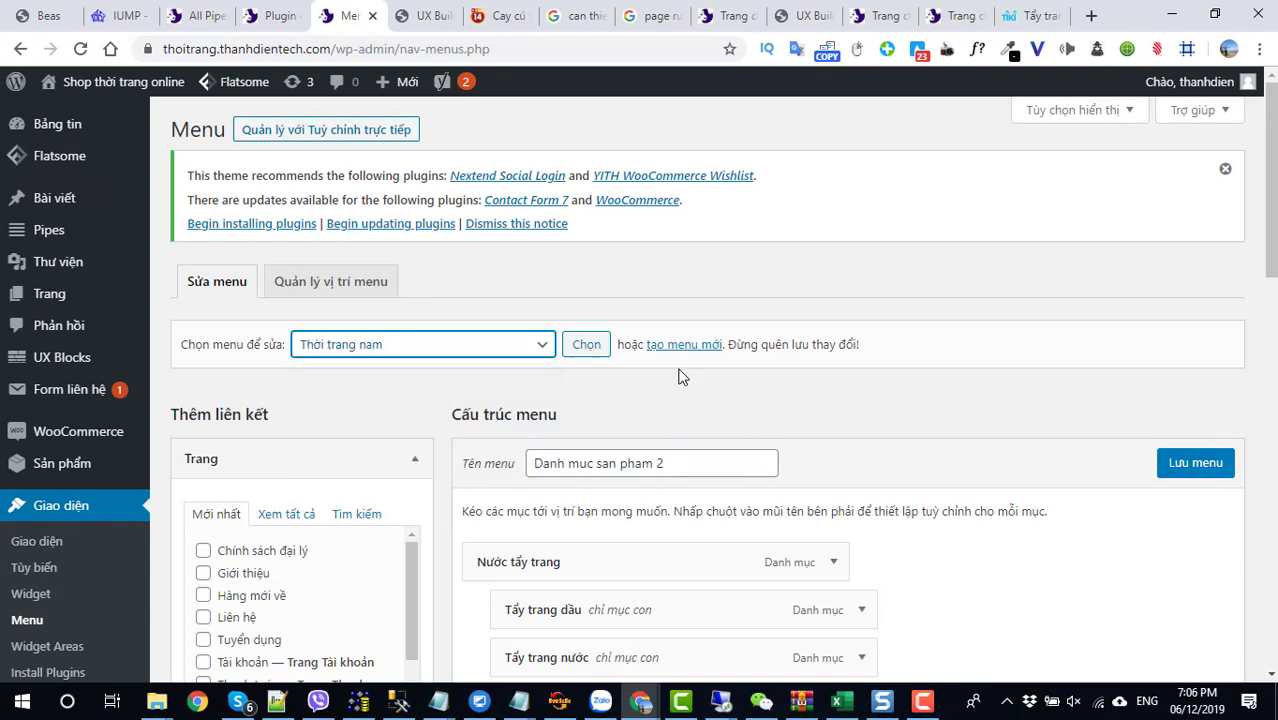
{"action": "left_click", "coordinate": [586, 344]}
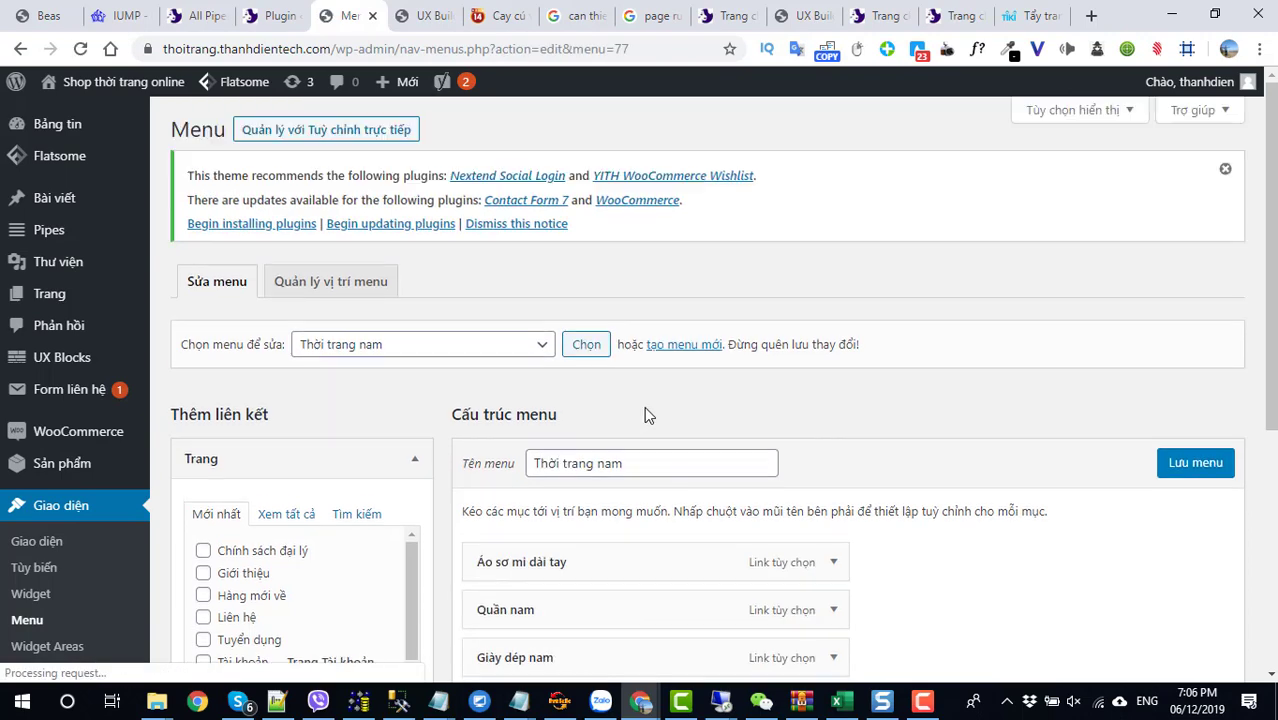
Step: Examine the Thời trang nam menu's structure and the settings of its Áo sơ mi dài tay item
{"action": "scroll", "coordinate": [540, 345], "scroll_direction": "down", "scroll_amount": 3}
{"action": "left_click", "coordinate": [833, 281]}
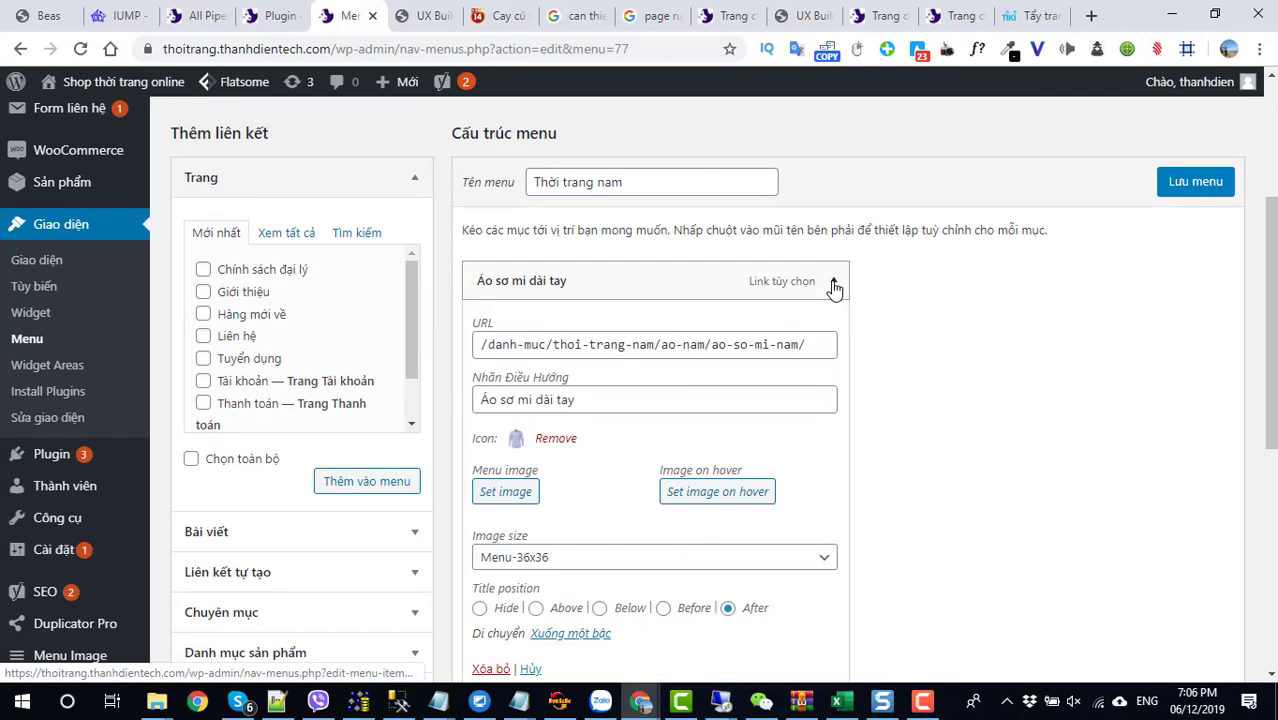
{"action": "left_click", "coordinate": [832, 281]}
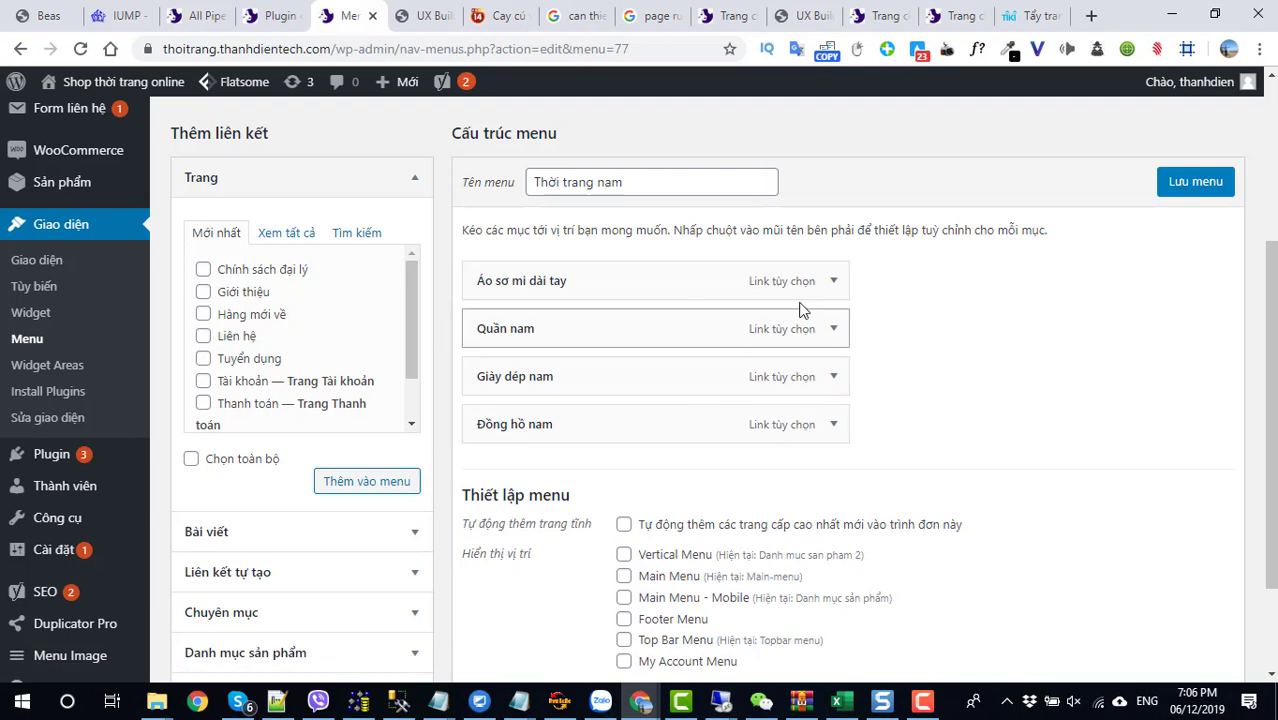
{"action": "scroll", "coordinate": [634, 330], "scroll_direction": "up", "scroll_amount": 5}
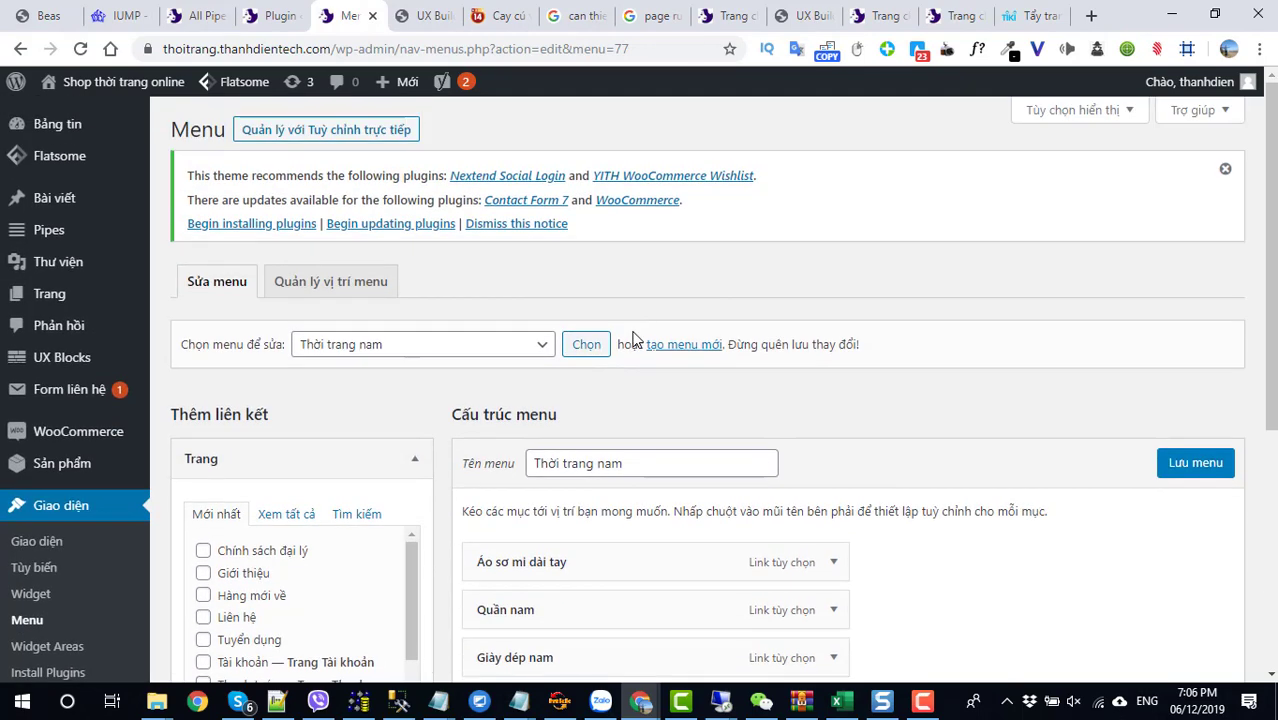
{"action": "scroll", "coordinate": [631, 355], "scroll_direction": "down", "scroll_amount": 3}
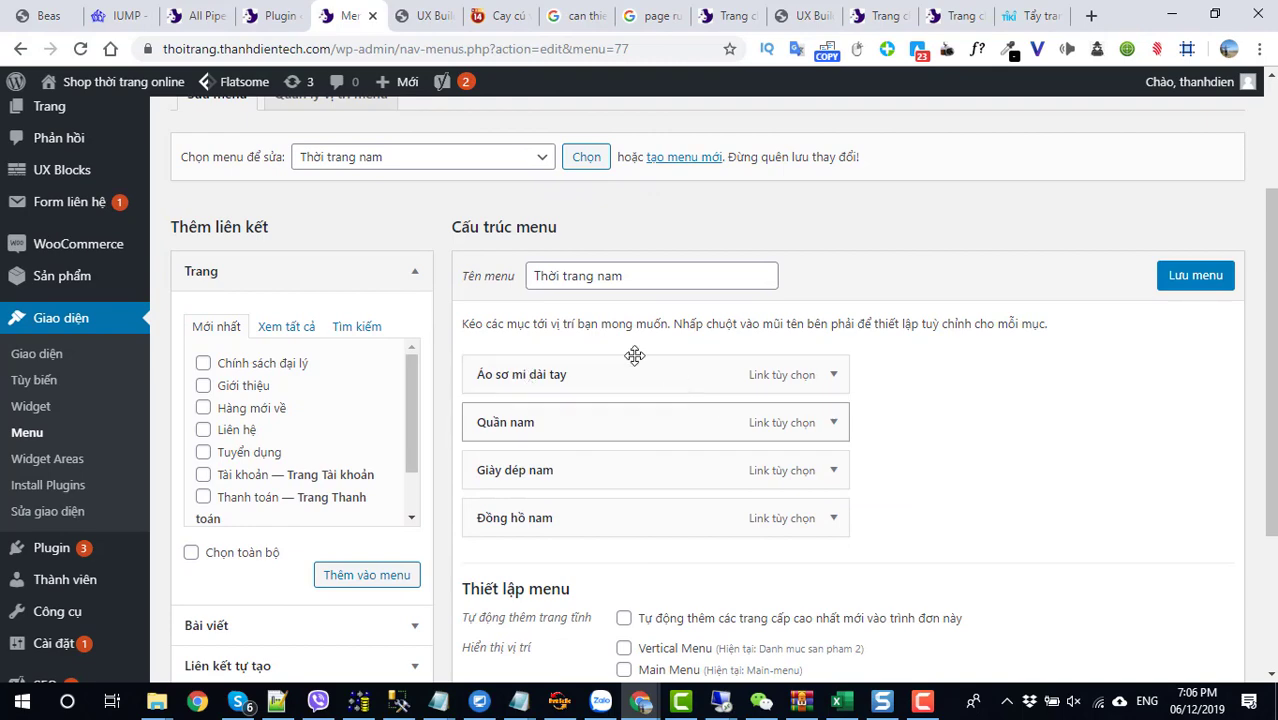
{"action": "scroll", "coordinate": [502, 355], "scroll_direction": "up", "scroll_amount": 2}
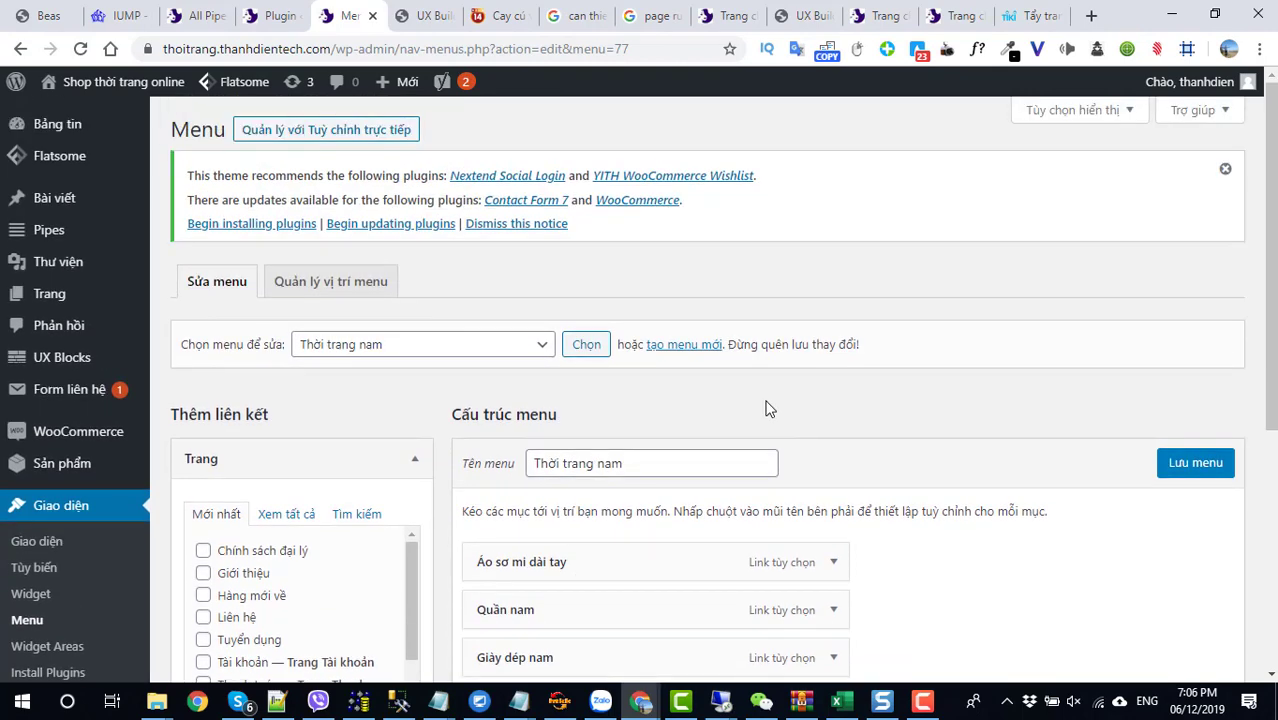
{"action": "scroll", "coordinate": [764, 410], "scroll_direction": "down", "scroll_amount": 4}
{"action": "scroll", "coordinate": [772, 416], "scroll_direction": "up", "scroll_amount": 3}
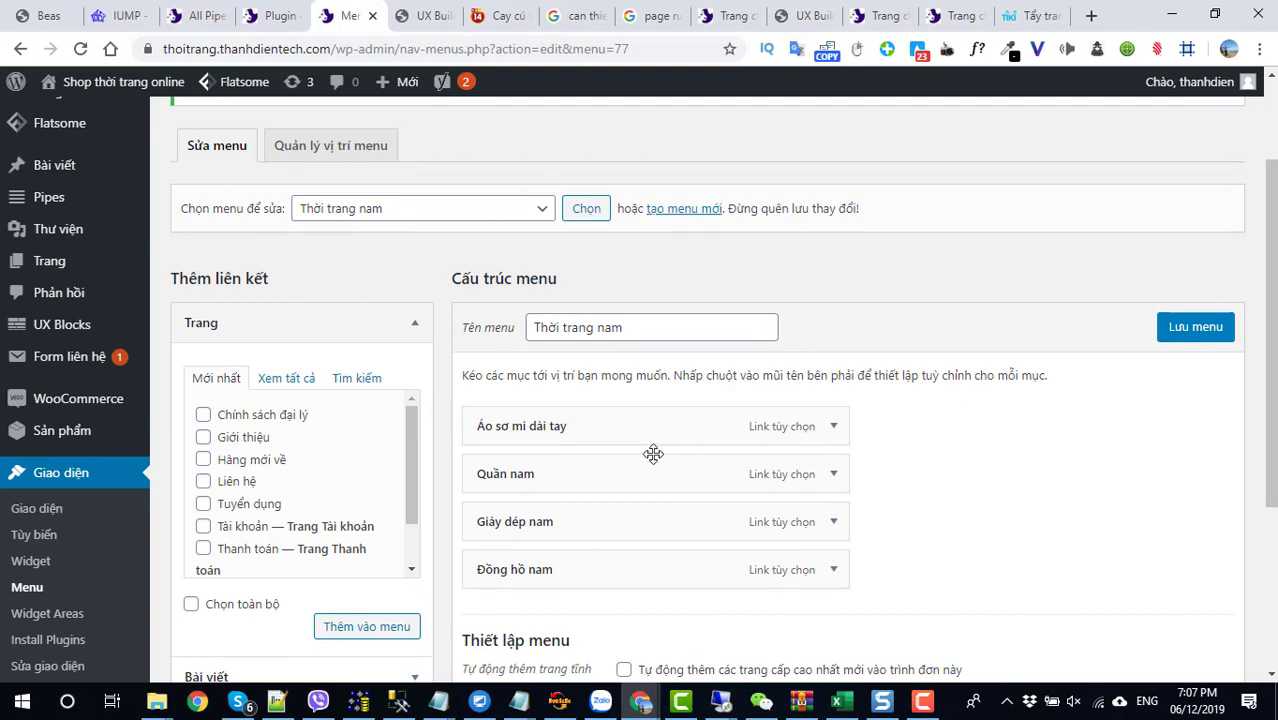
{"action": "scroll", "coordinate": [556, 428], "scroll_direction": "down", "scroll_amount": 1}
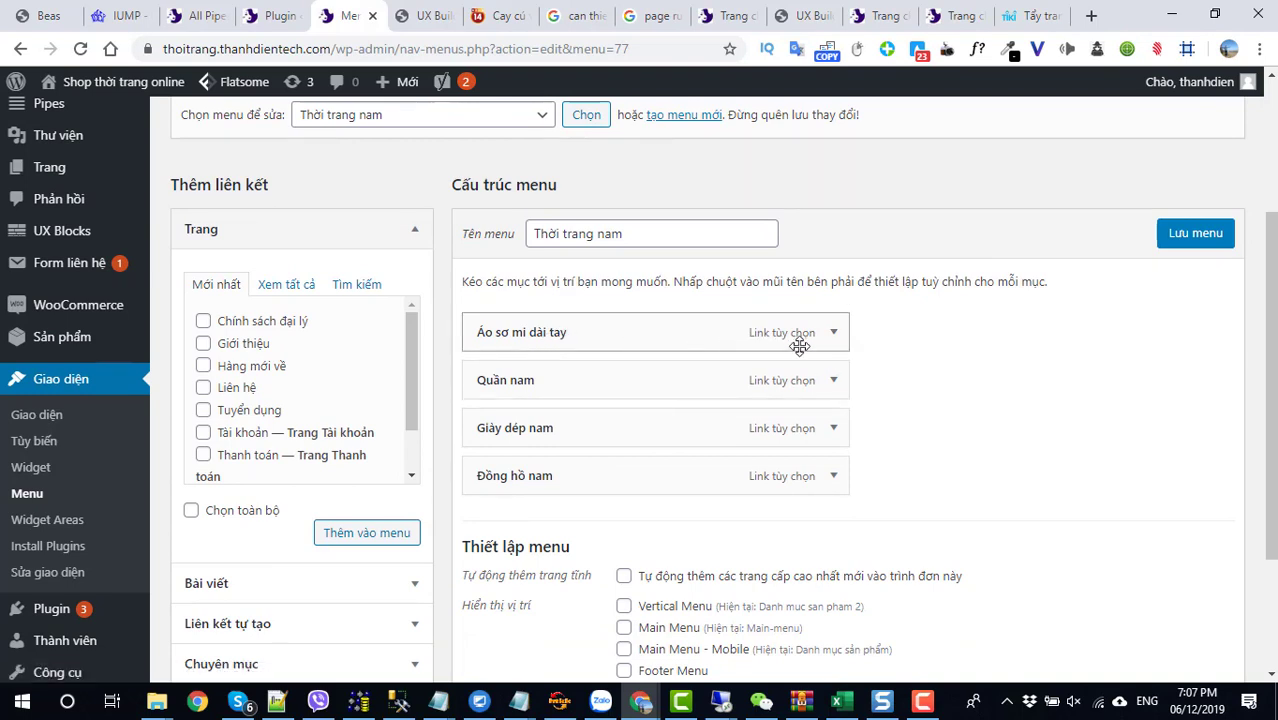
{"action": "left_click", "coordinate": [834, 333]}
{"action": "left_click", "coordinate": [834, 333]}
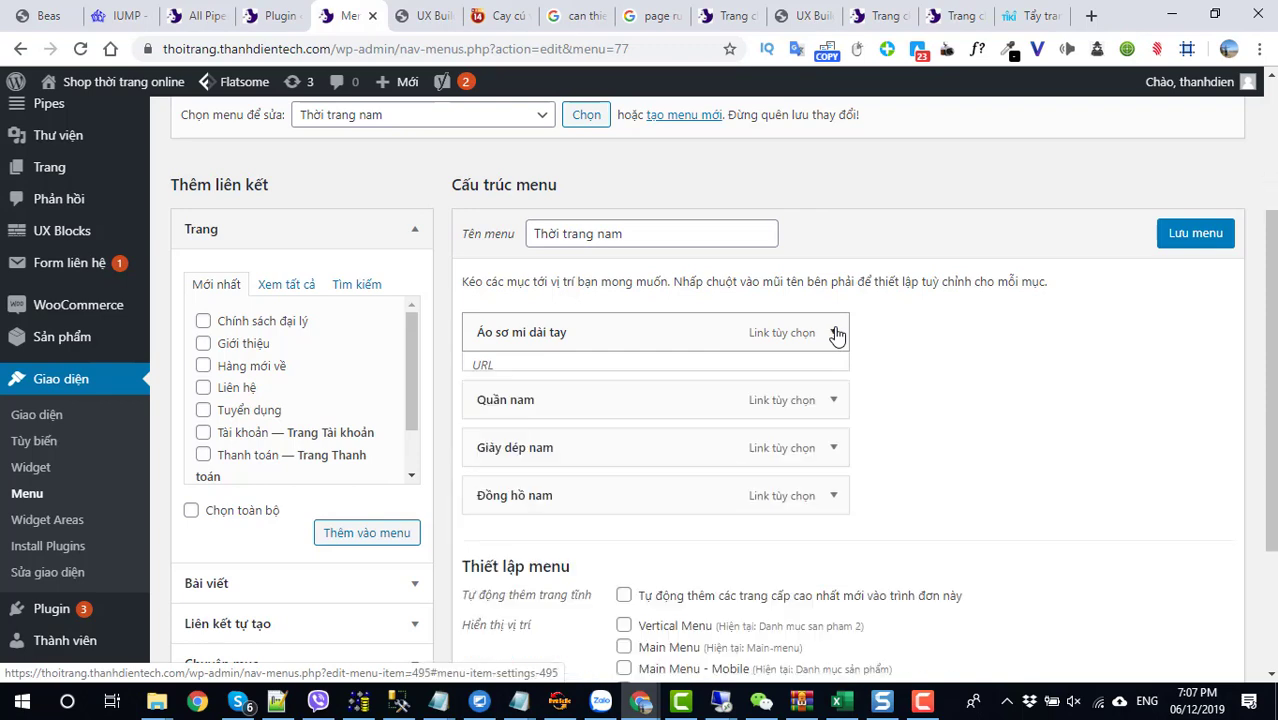
{"action": "left_click", "coordinate": [834, 333]}
{"action": "left_click", "coordinate": [834, 333]}
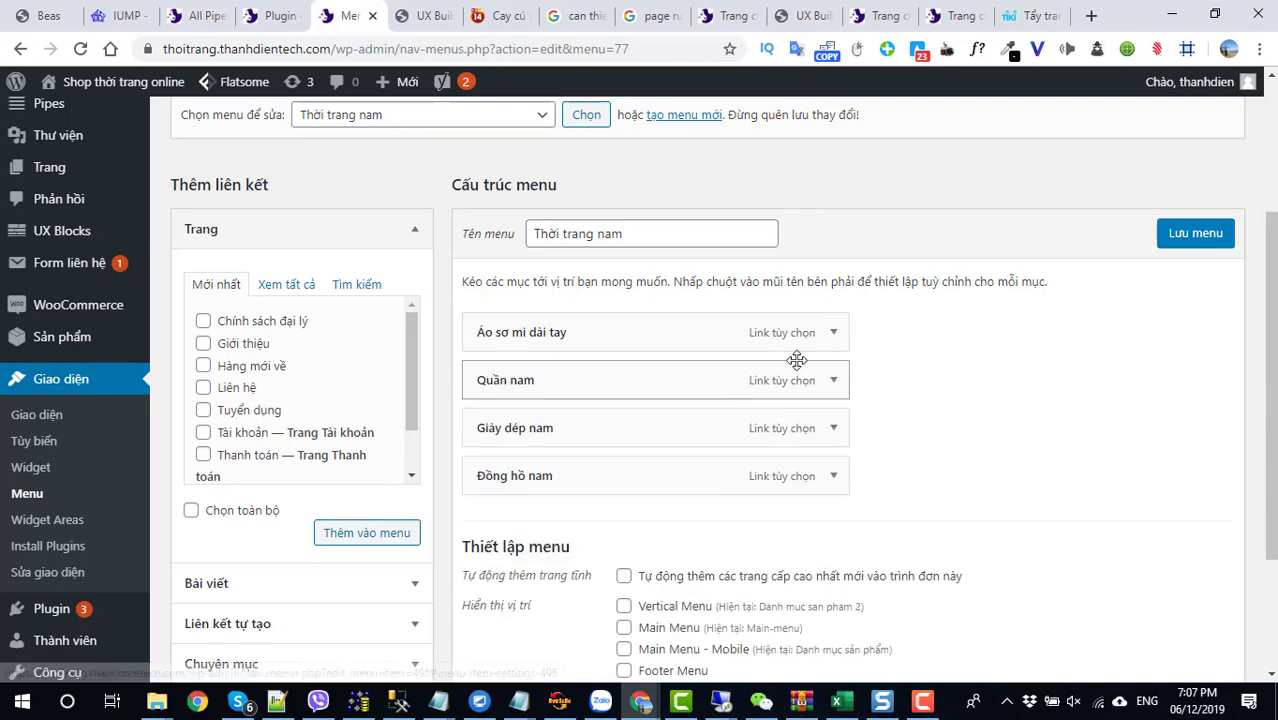
Step: Remove the Áo sơ mi dài tay, Quần nam, Giày dép nam and Đồng hồ nam items from the menu
{"action": "left_click", "coordinate": [834, 333]}
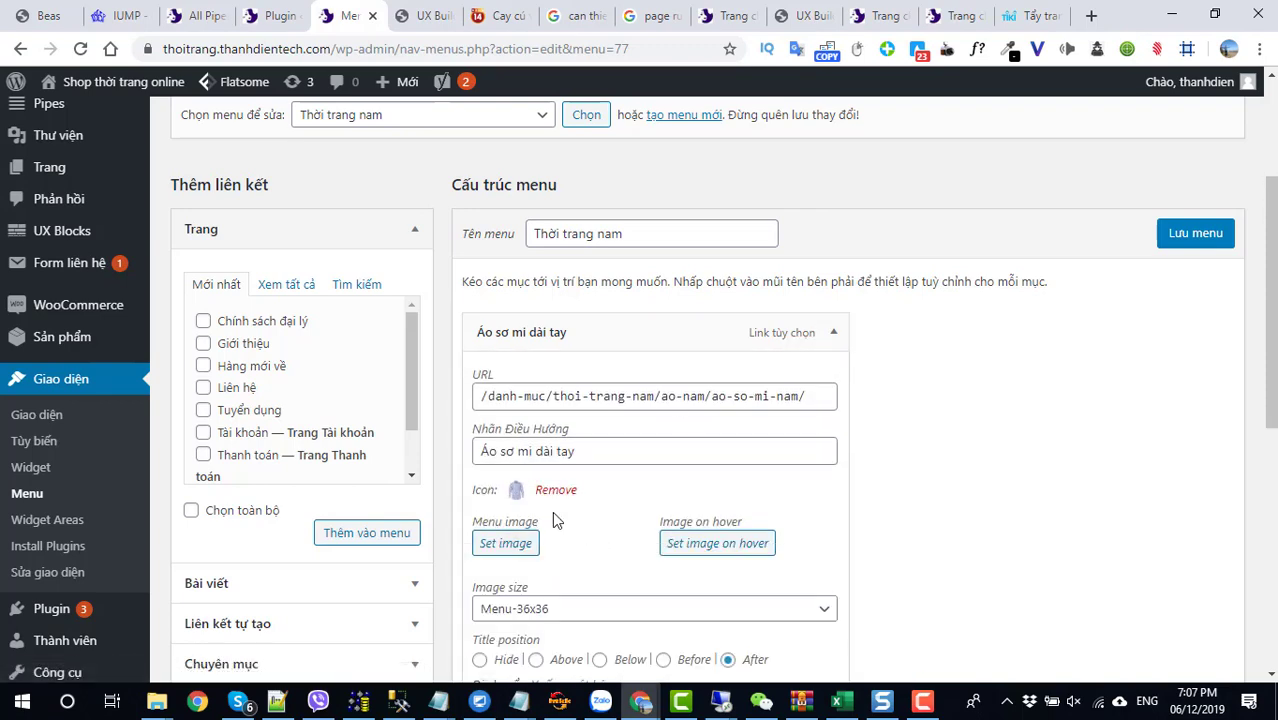
{"action": "scroll", "coordinate": [556, 520], "scroll_direction": "down", "scroll_amount": 2}
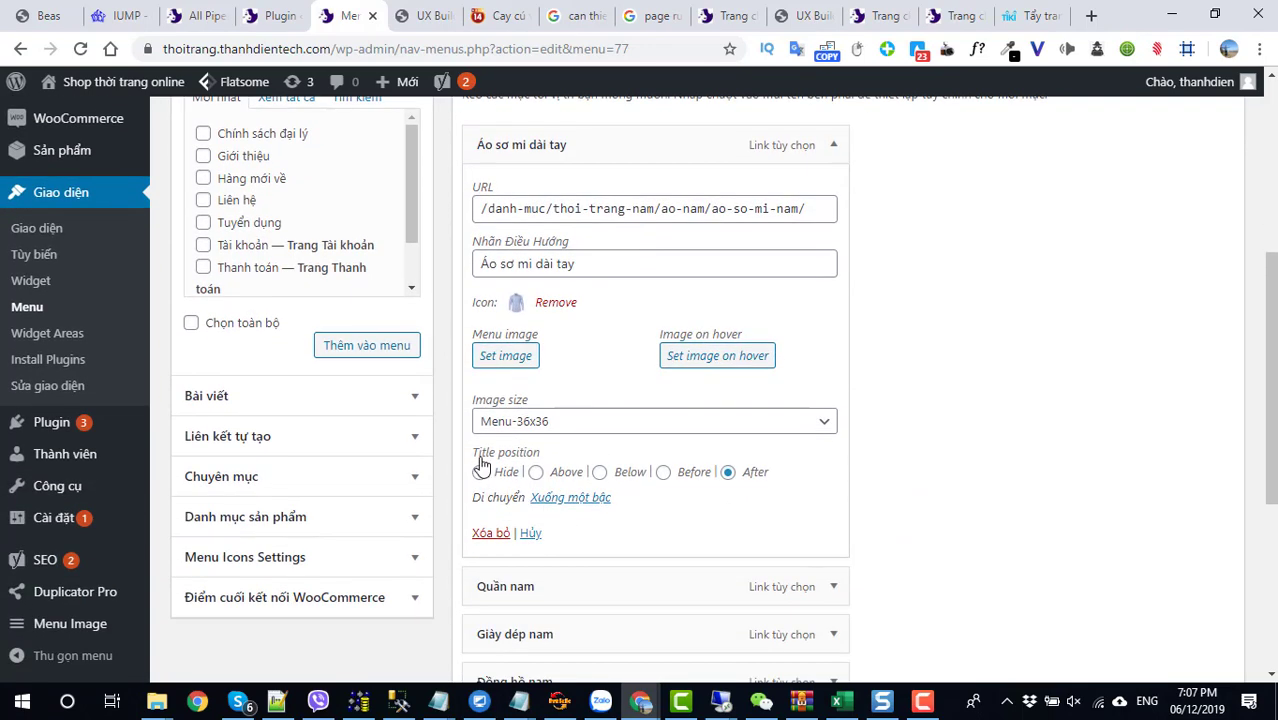
{"action": "left_click", "coordinate": [489, 536]}
{"action": "left_click", "coordinate": [833, 150]}
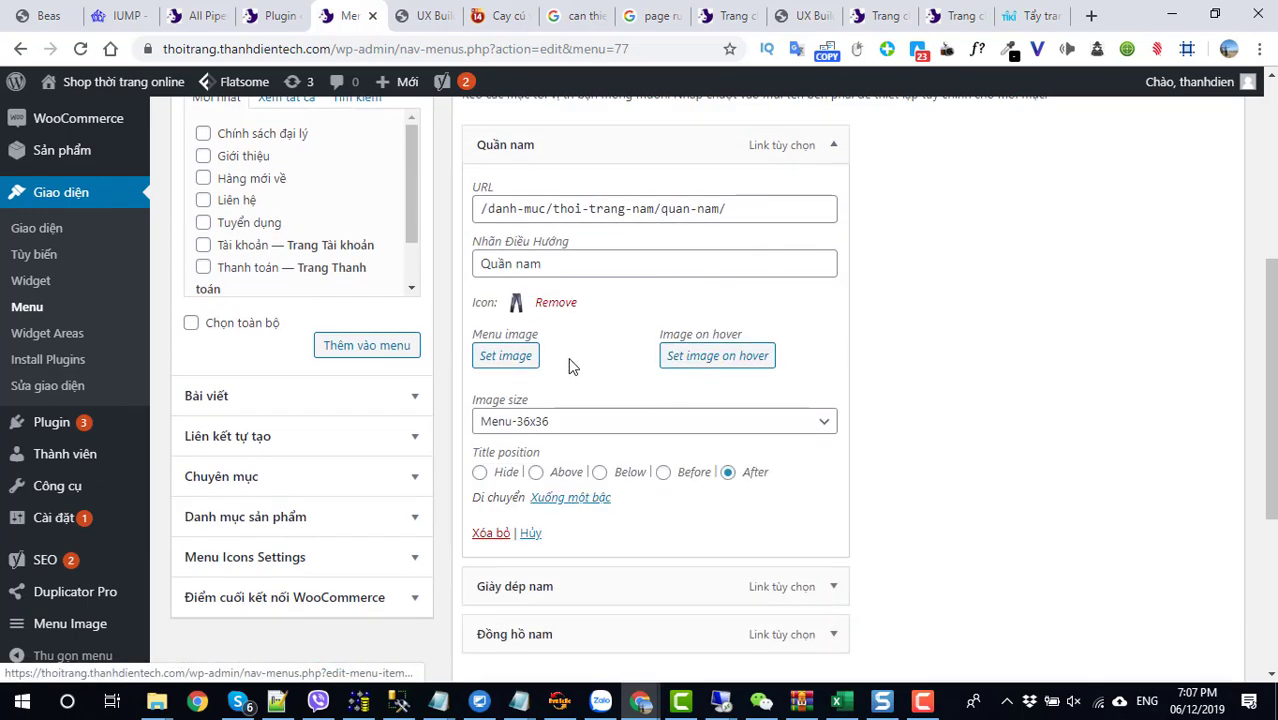
{"action": "left_click", "coordinate": [490, 533]}
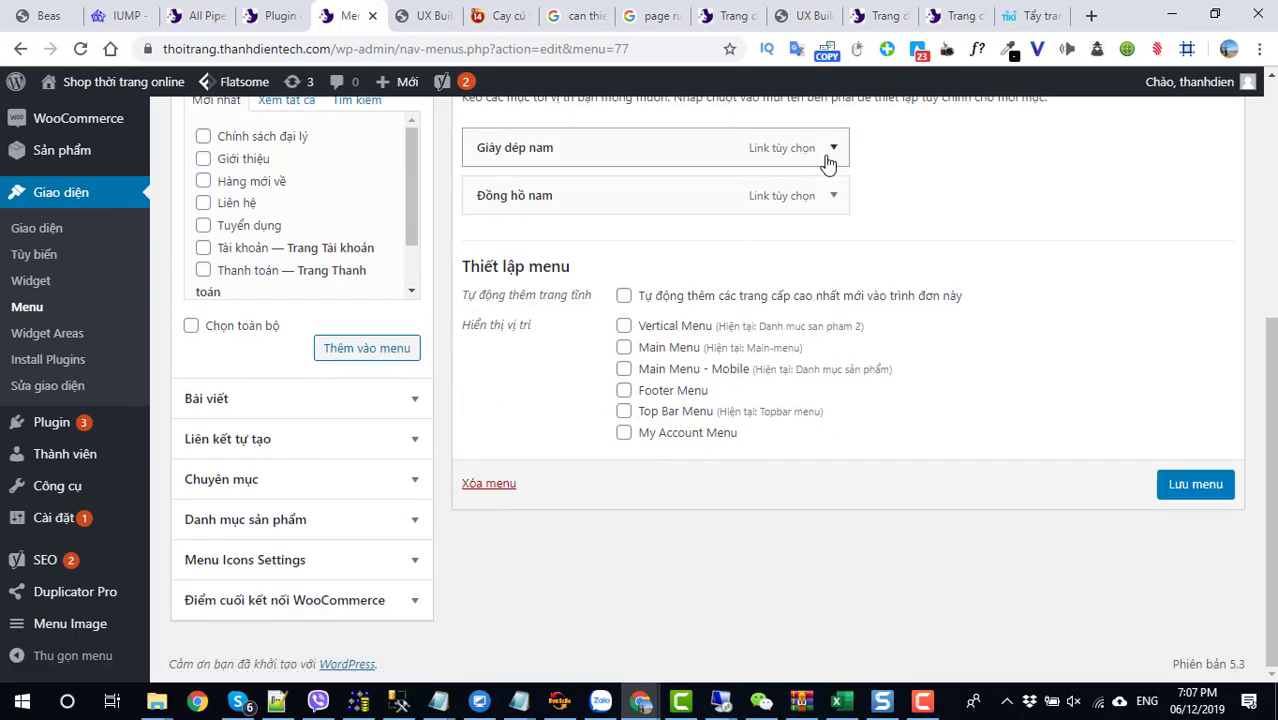
{"action": "left_click", "coordinate": [832, 149]}
{"action": "left_click", "coordinate": [484, 531]}
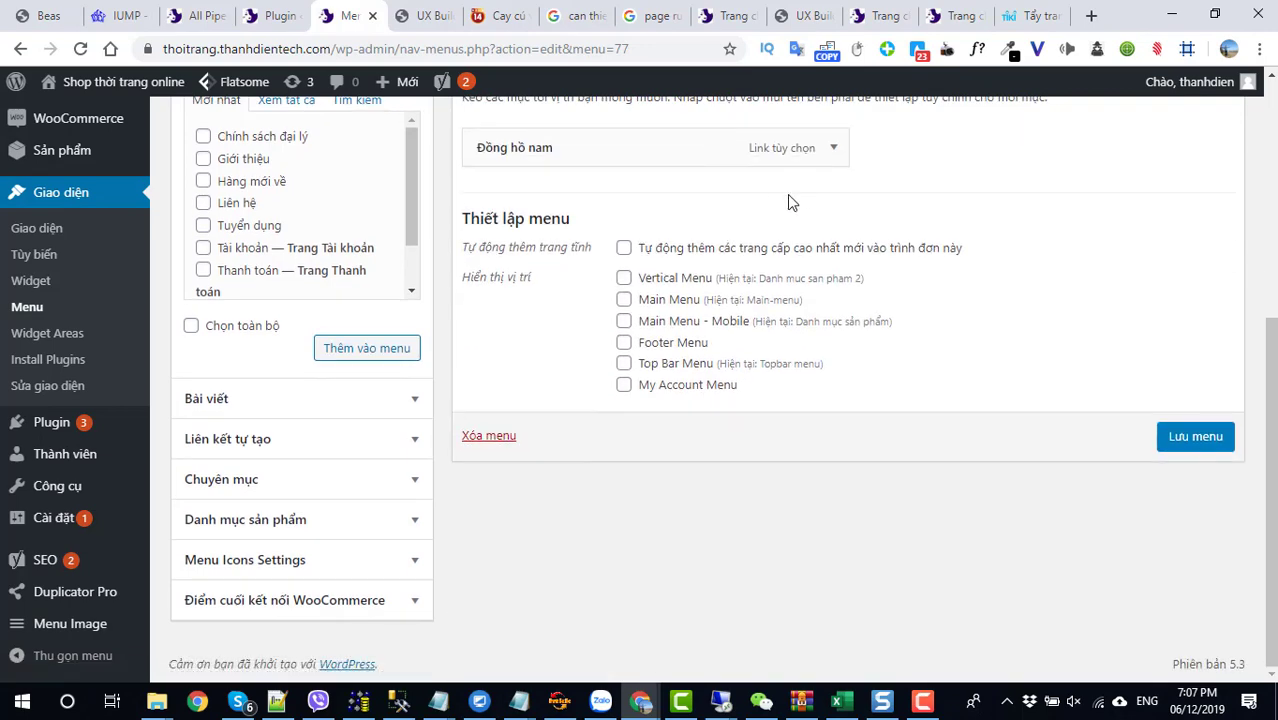
{"action": "left_click", "coordinate": [833, 148]}
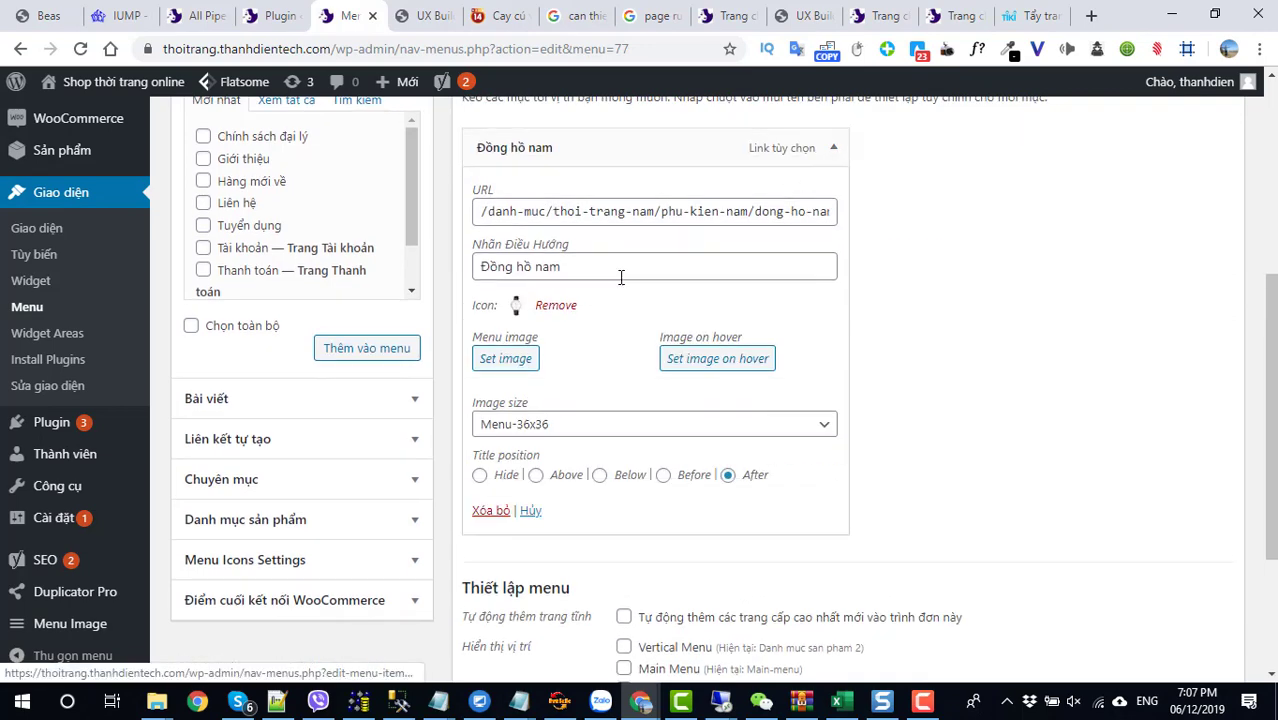
{"action": "left_click", "coordinate": [490, 511]}
Step: Add the Tẩy trang dầu and Tẩy trang nước product categories to the Thời trang nam menu
{"action": "left_click", "coordinate": [391, 528]}
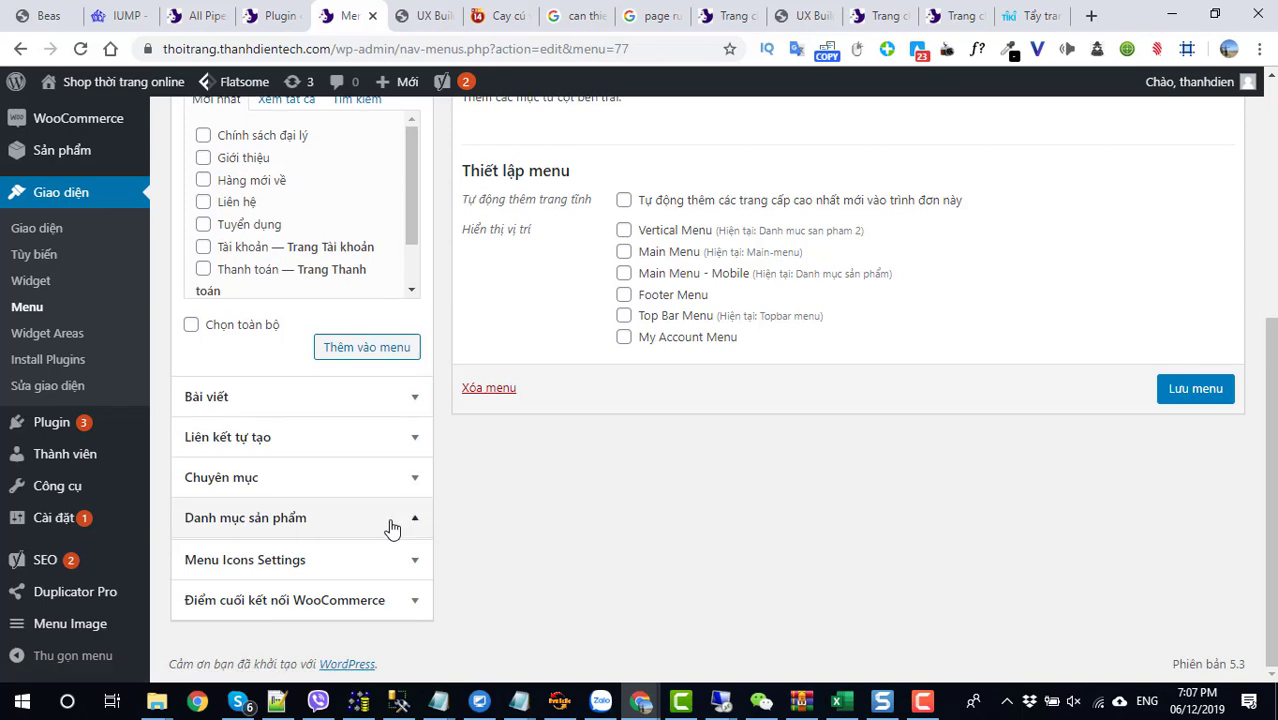
{"action": "scroll", "coordinate": [276, 369], "scroll_direction": "down", "scroll_amount": 1}
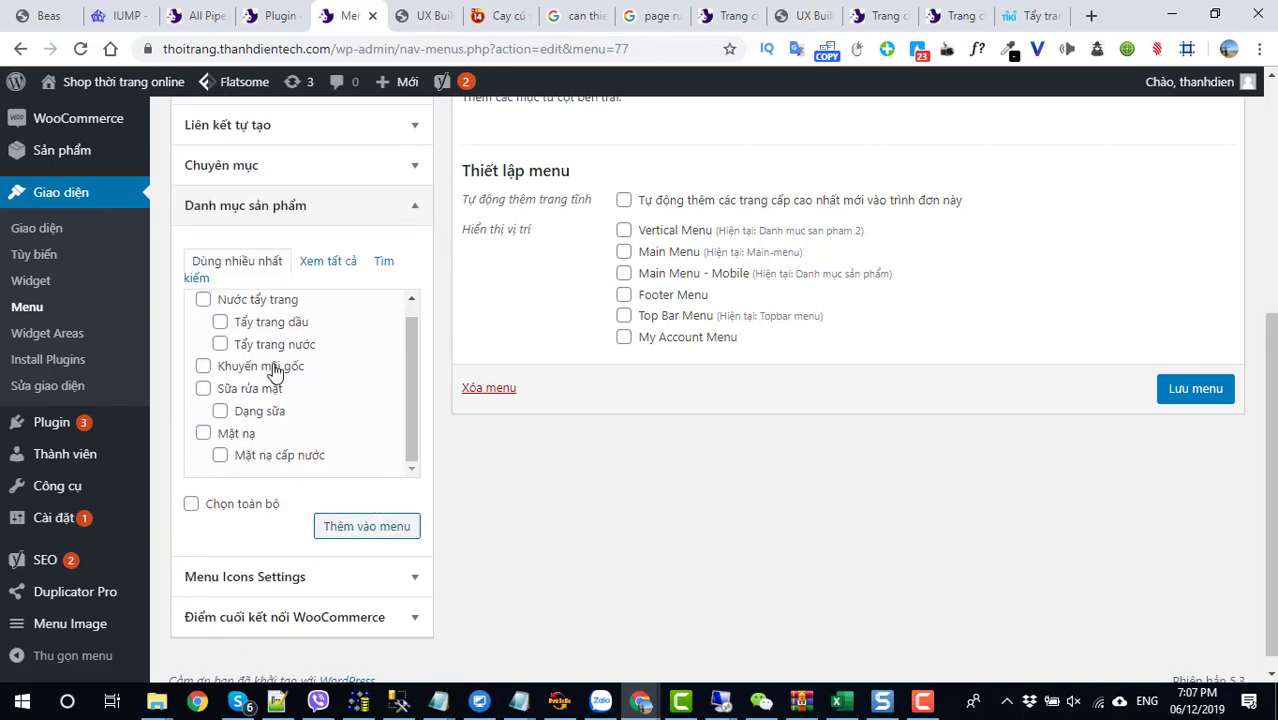
{"action": "scroll", "coordinate": [276, 369], "scroll_direction": "up", "scroll_amount": 1}
{"action": "left_click", "coordinate": [220, 338]}
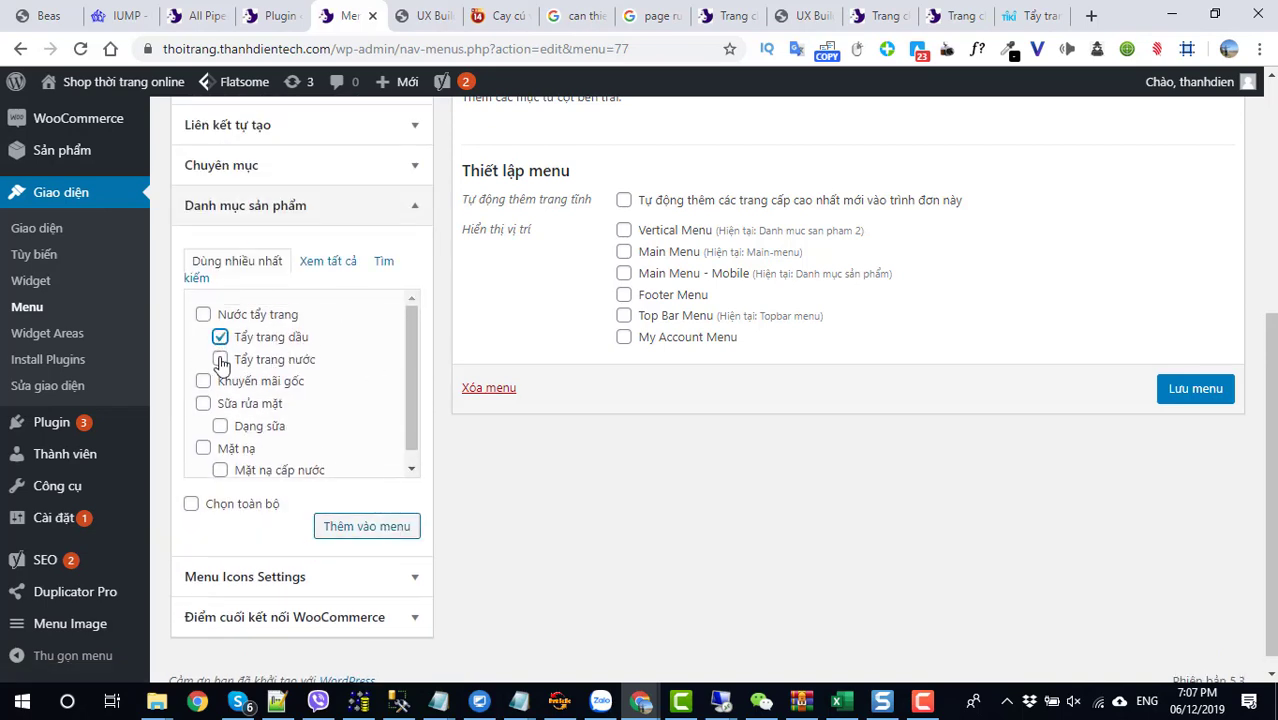
{"action": "left_click", "coordinate": [220, 359]}
{"action": "left_click", "coordinate": [362, 535]}
{"action": "scroll", "coordinate": [673, 448], "scroll_direction": "up", "scroll_amount": 3}
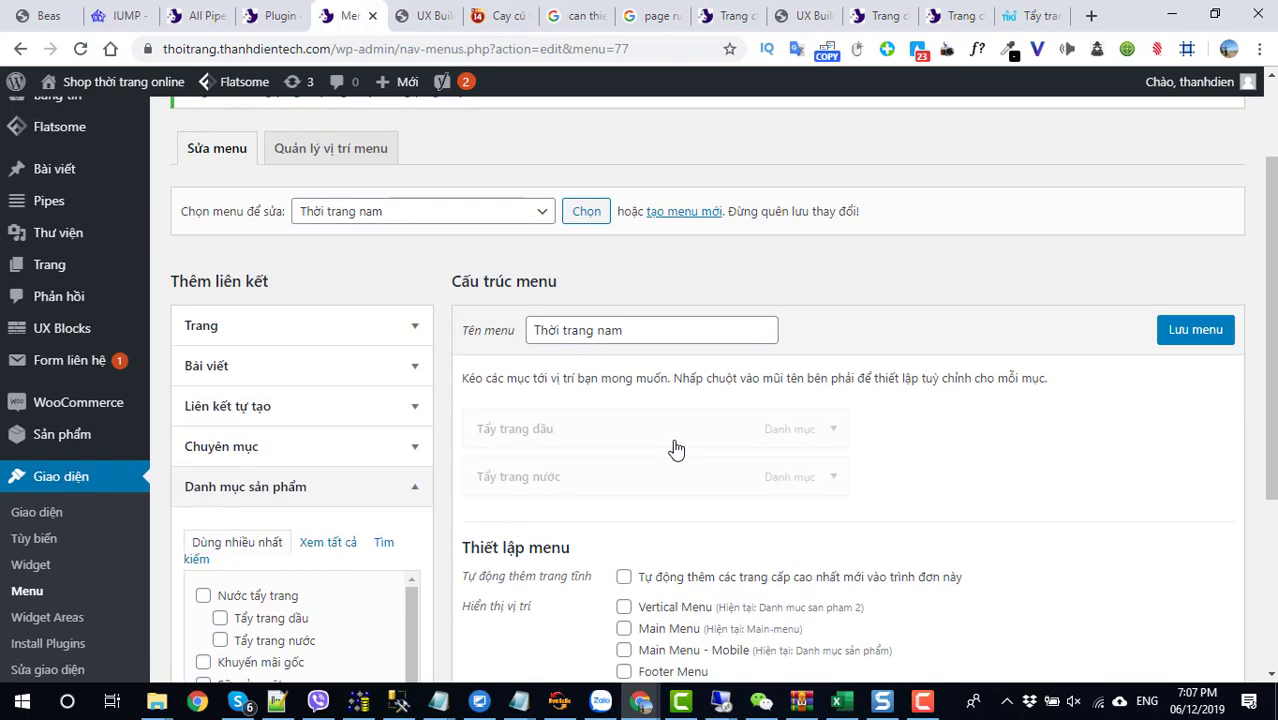
Step: Set the Tẩy trang dầu item's menu image to the blue Senka All Clear Water bottle from the media library
{"action": "left_click", "coordinate": [834, 430]}
{"action": "scroll", "coordinate": [535, 485], "scroll_direction": "down", "scroll_amount": 2}
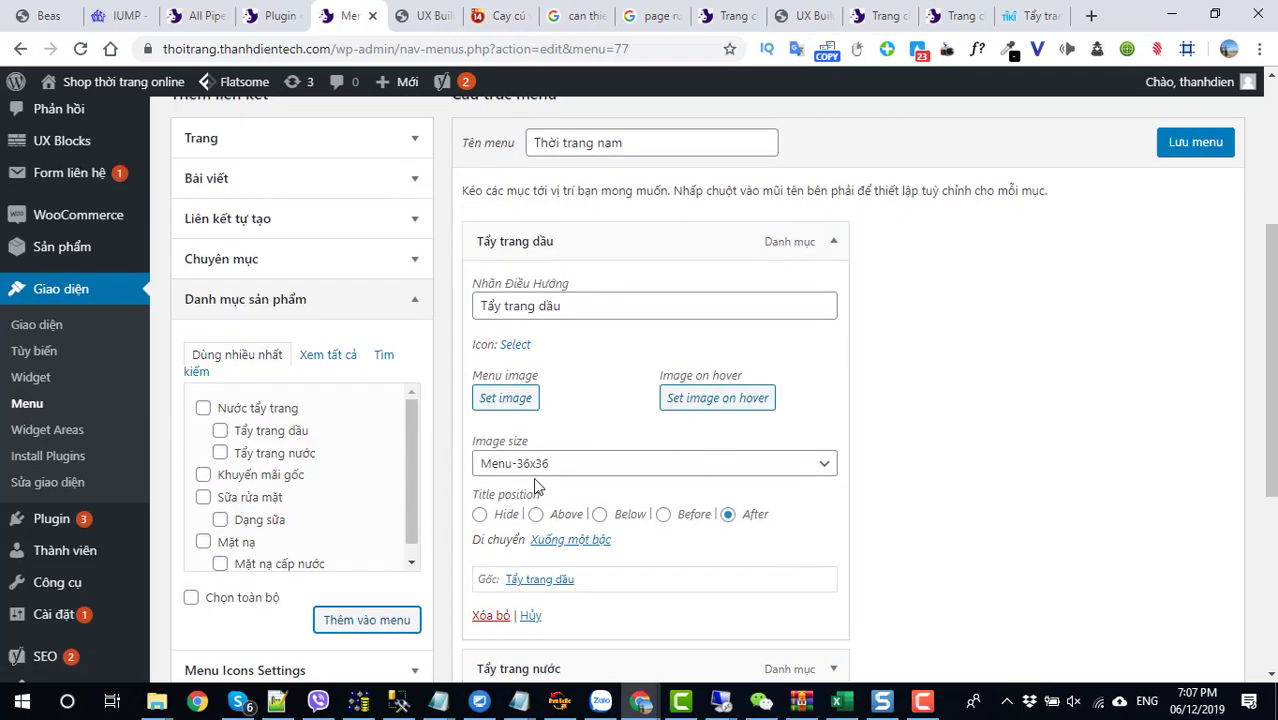
{"action": "left_click", "coordinate": [508, 400]}
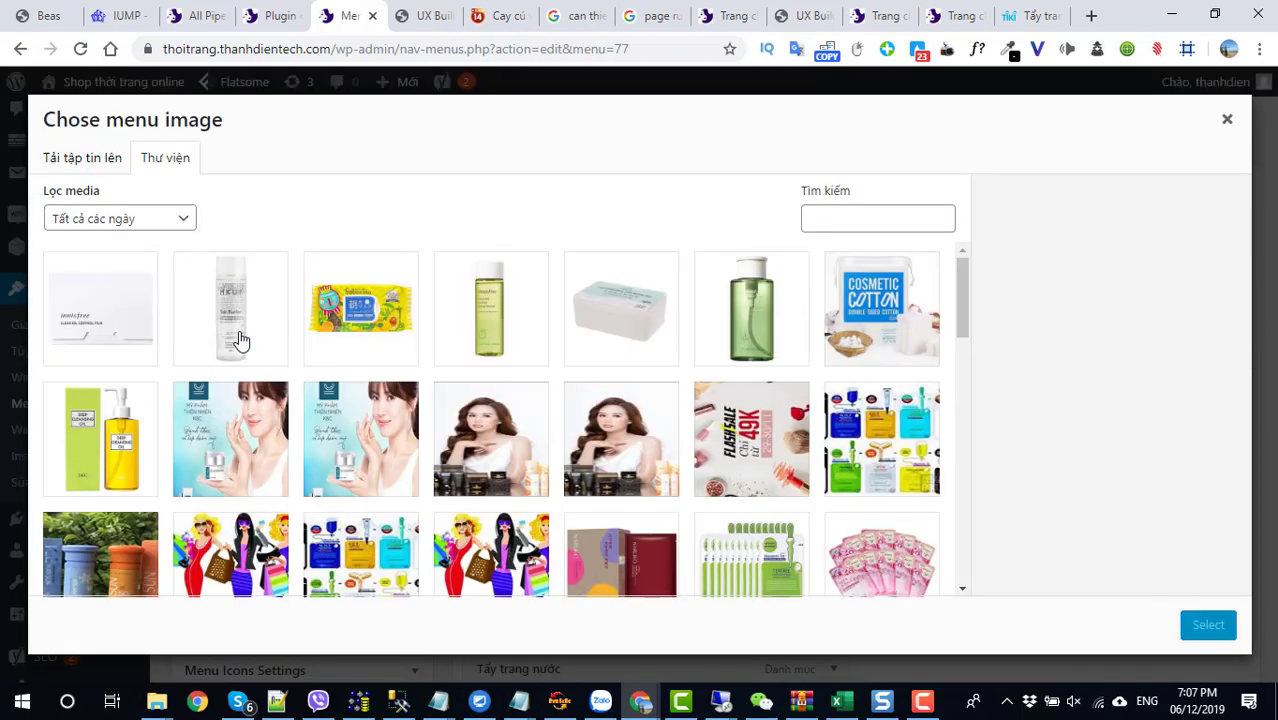
{"action": "left_click", "coordinate": [195, 330]}
{"action": "left_click", "coordinate": [498, 338]}
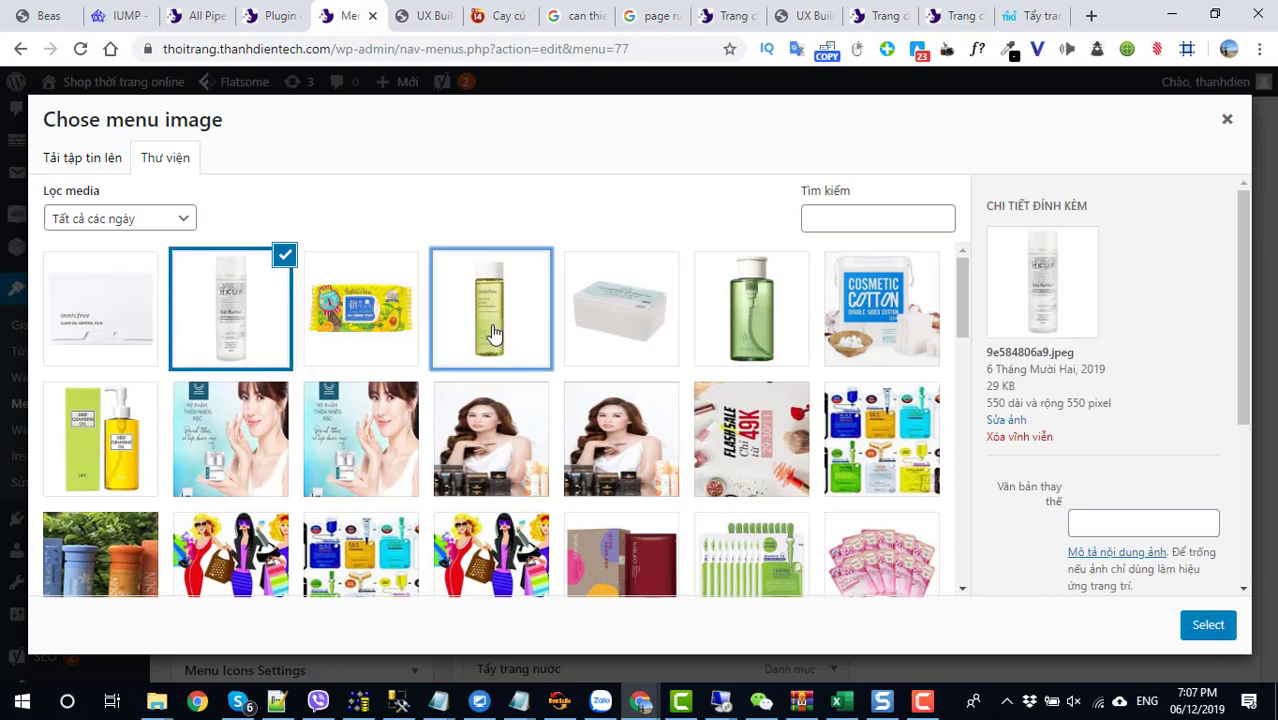
{"action": "scroll", "coordinate": [790, 378], "scroll_direction": "down", "scroll_amount": 8}
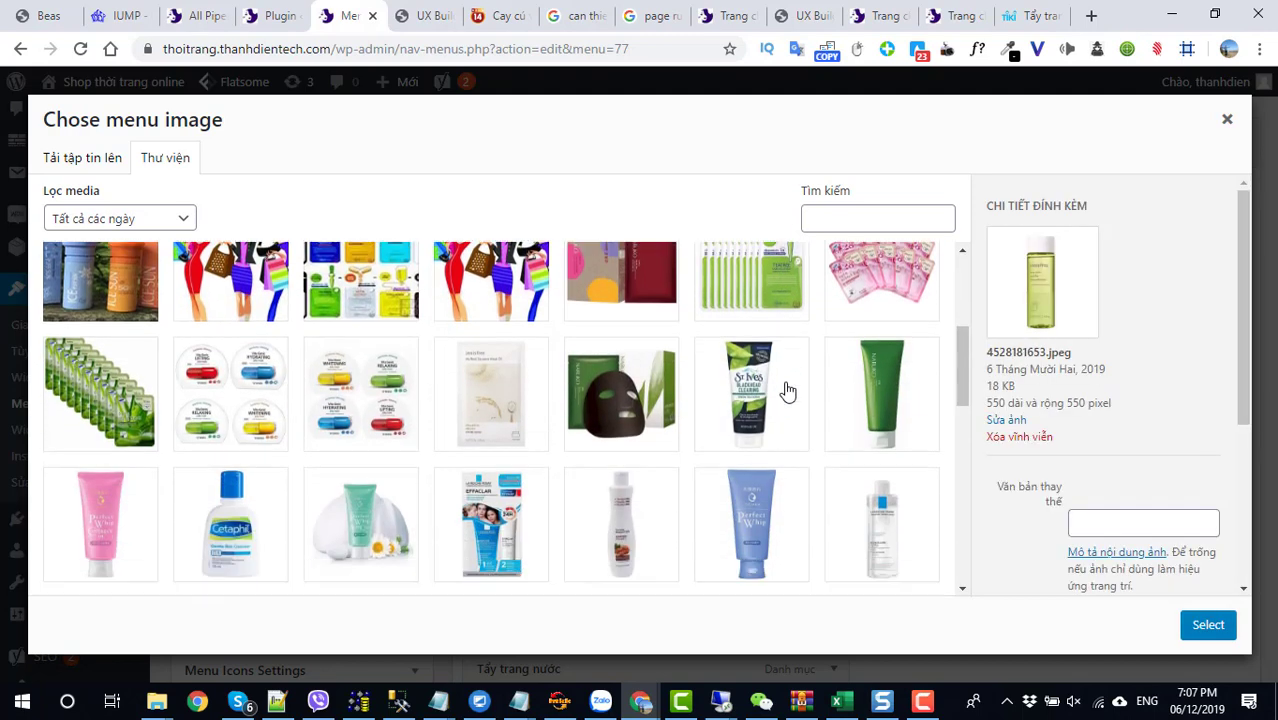
{"action": "scroll", "coordinate": [786, 394], "scroll_direction": "up", "scroll_amount": 3}
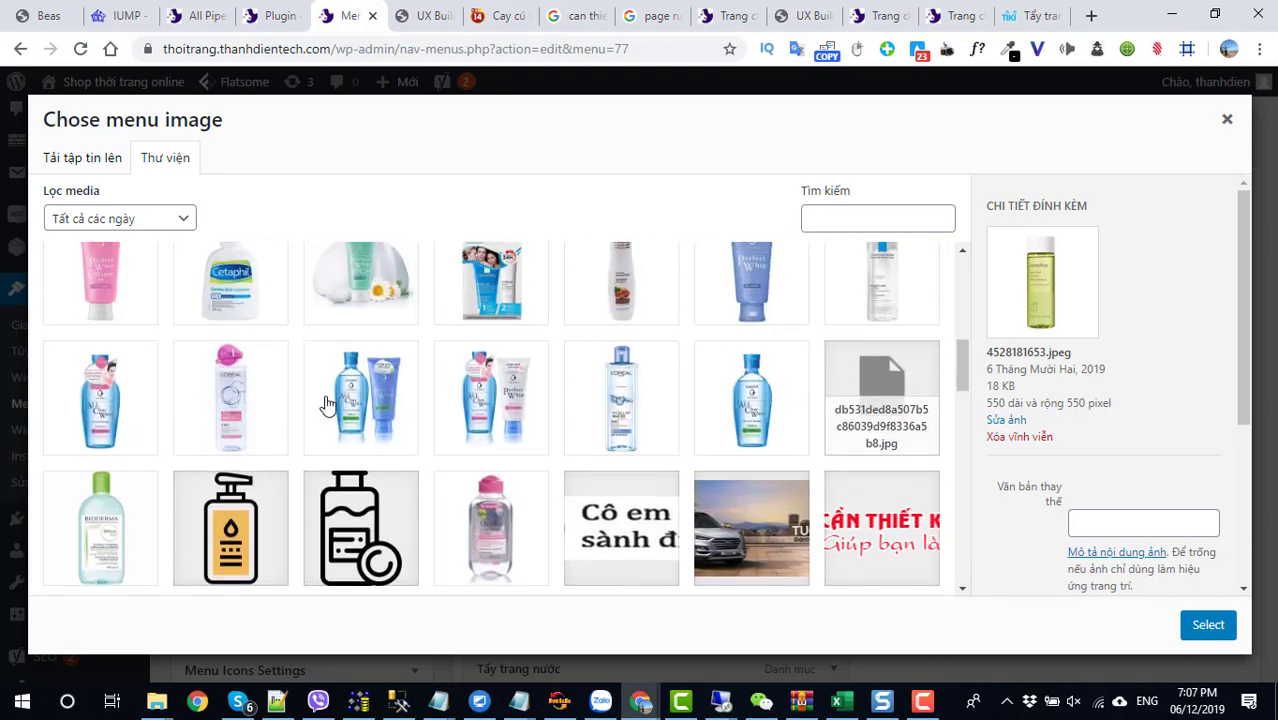
{"action": "left_click", "coordinate": [99, 396]}
{"action": "left_click", "coordinate": [1204, 625]}
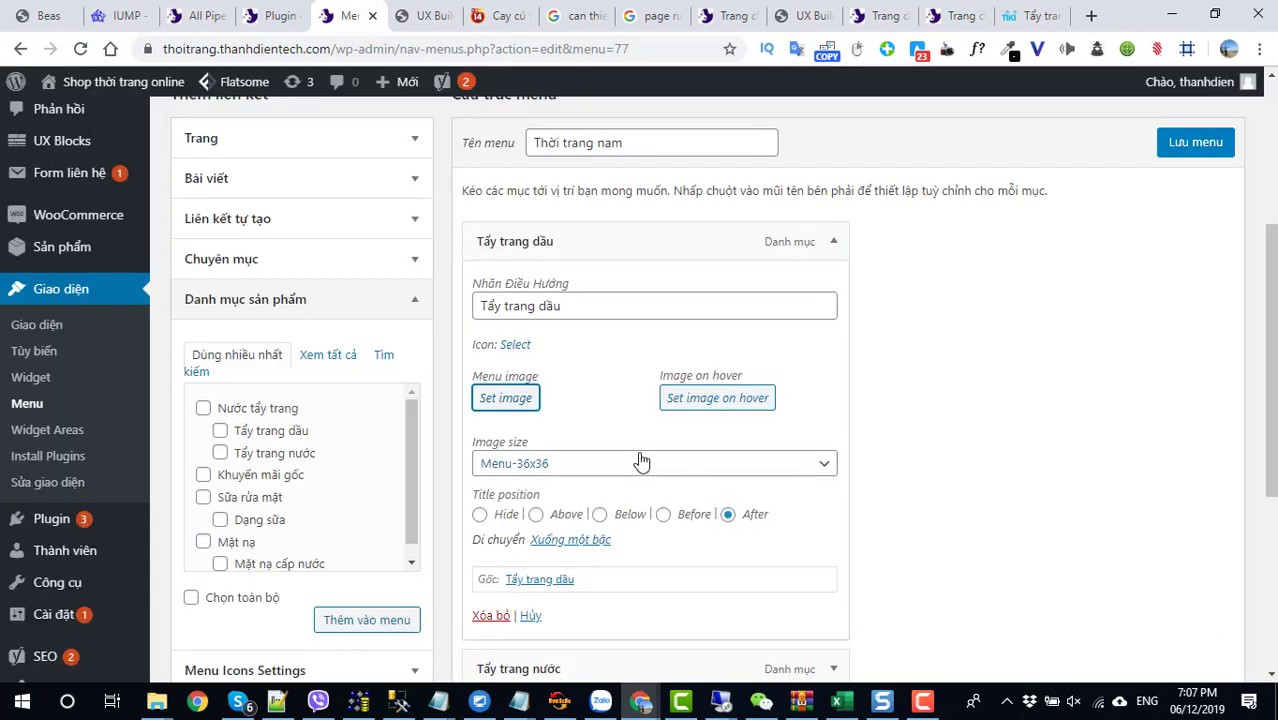
Step: Set the Tẩy trang nước item's menu image to the Cetaphil bottle picture, 4c36e85ca0.jpeg, from the media library
{"action": "scroll", "coordinate": [553, 483], "scroll_direction": "down", "scroll_amount": 2}
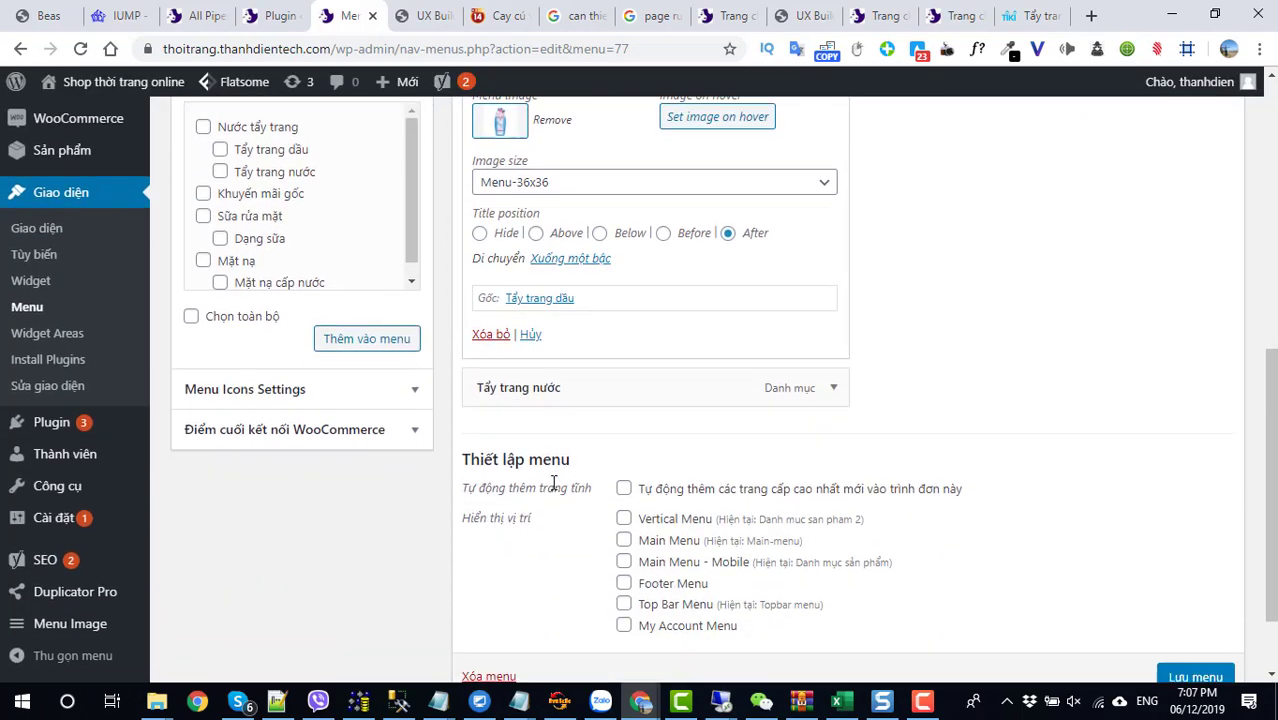
{"action": "left_click", "coordinate": [833, 388]}
{"action": "scroll", "coordinate": [505, 585], "scroll_direction": "down", "scroll_amount": 2}
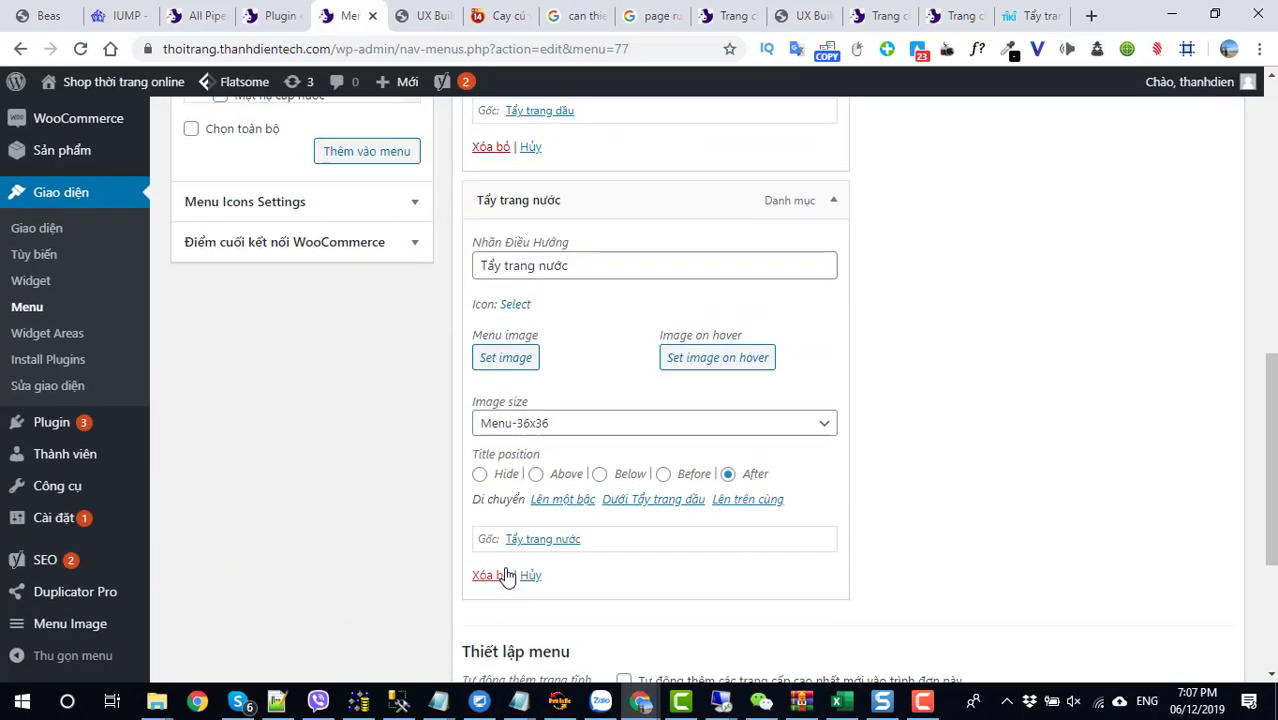
{"action": "left_click", "coordinate": [496, 362]}
{"action": "scroll", "coordinate": [430, 452], "scroll_direction": "down", "scroll_amount": 3}
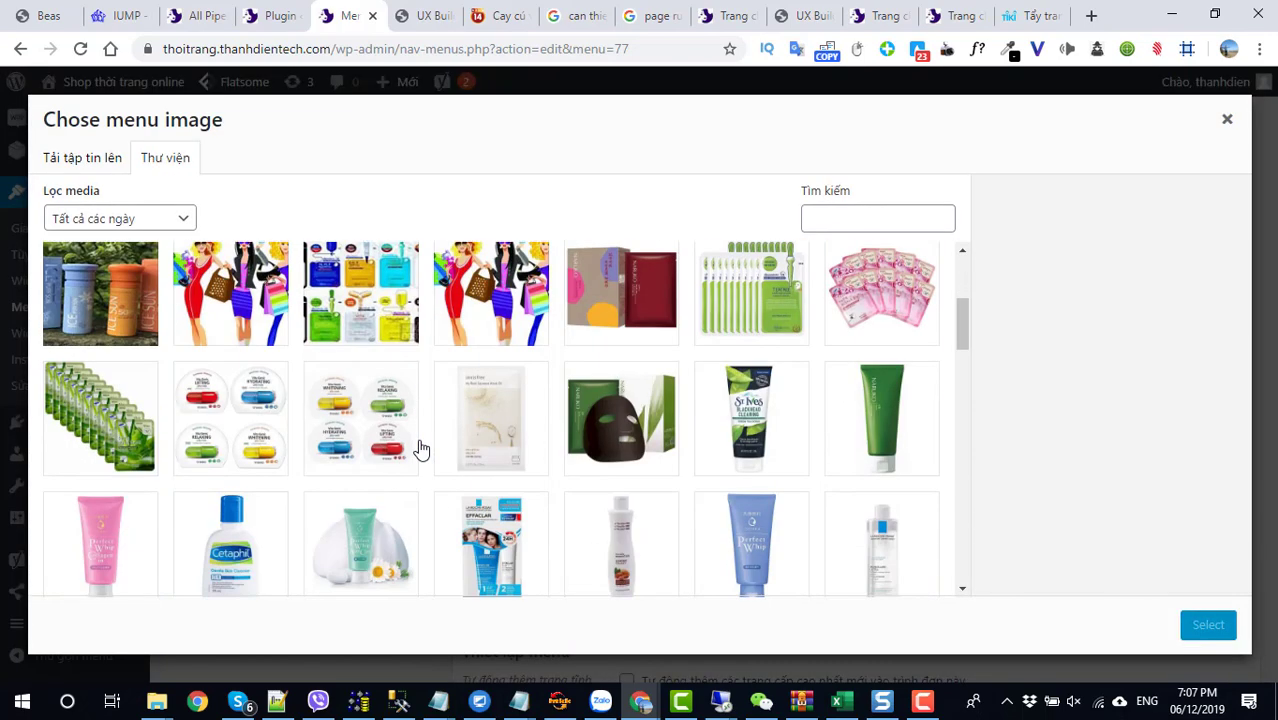
{"action": "scroll", "coordinate": [422, 456], "scroll_direction": "up", "scroll_amount": 1}
{"action": "scroll", "coordinate": [480, 456], "scroll_direction": "down", "scroll_amount": 2}
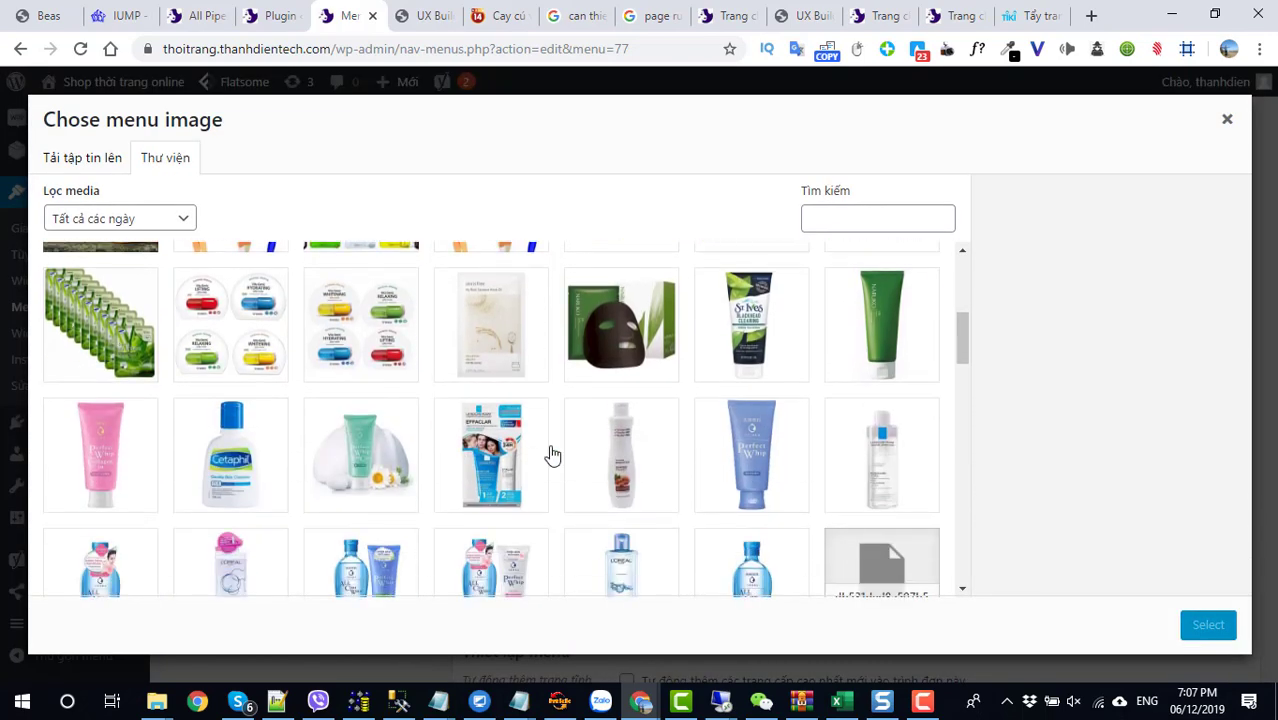
{"action": "left_click", "coordinate": [242, 464]}
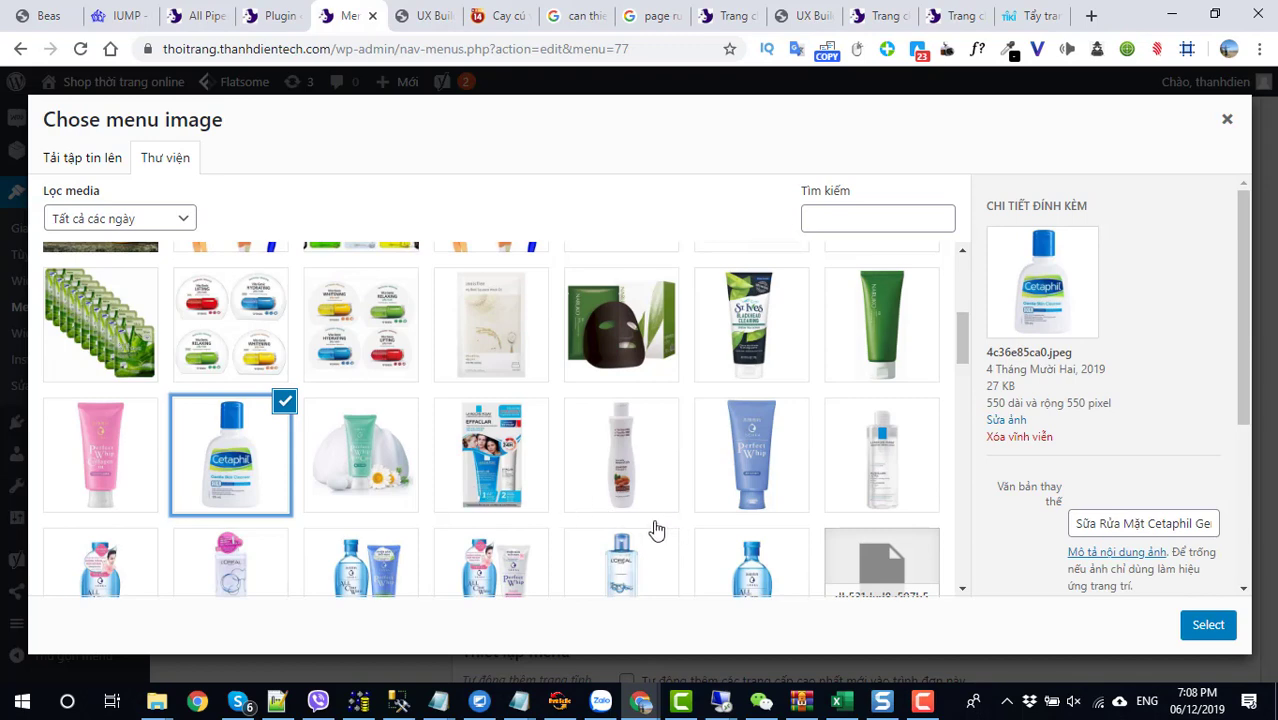
{"action": "left_click", "coordinate": [1205, 626]}
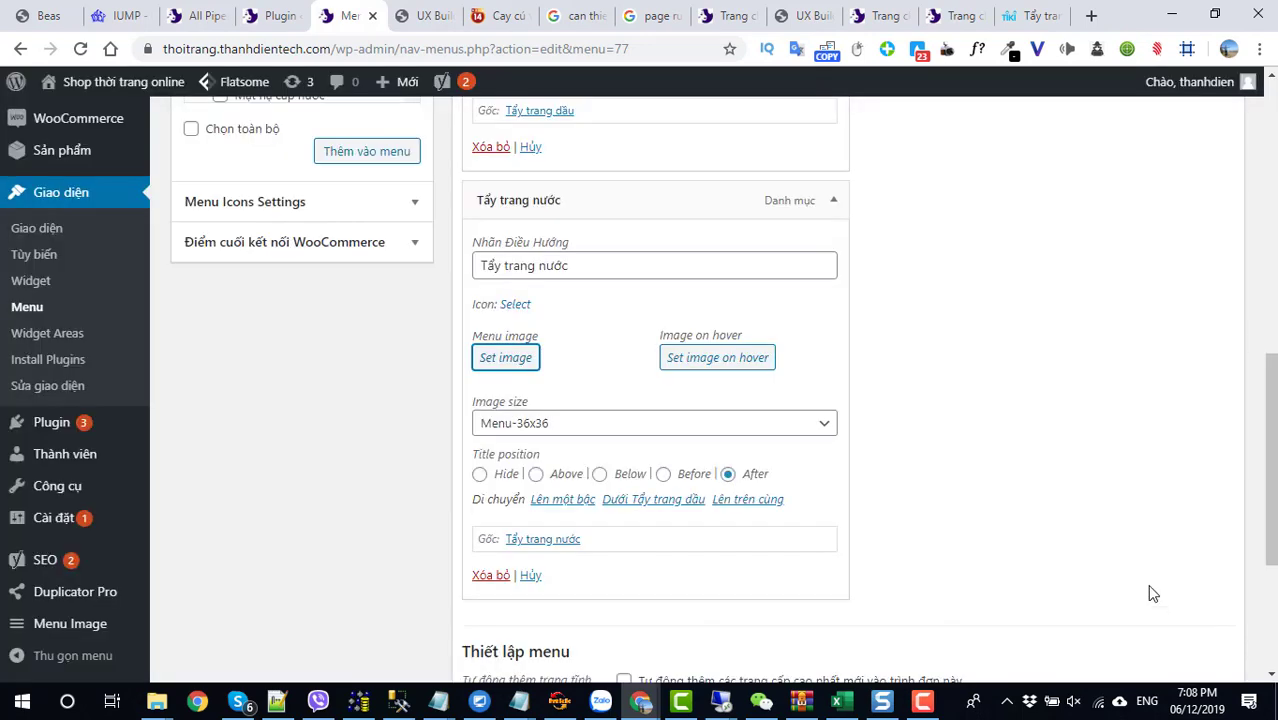
Step: Replace the Tẩy trang dầu item's menu image with the plain dark green tube picture and save the menu
{"action": "scroll", "coordinate": [600, 420], "scroll_direction": "up", "scroll_amount": 2}
{"action": "scroll", "coordinate": [546, 360], "scroll_direction": "up", "scroll_amount": 1}
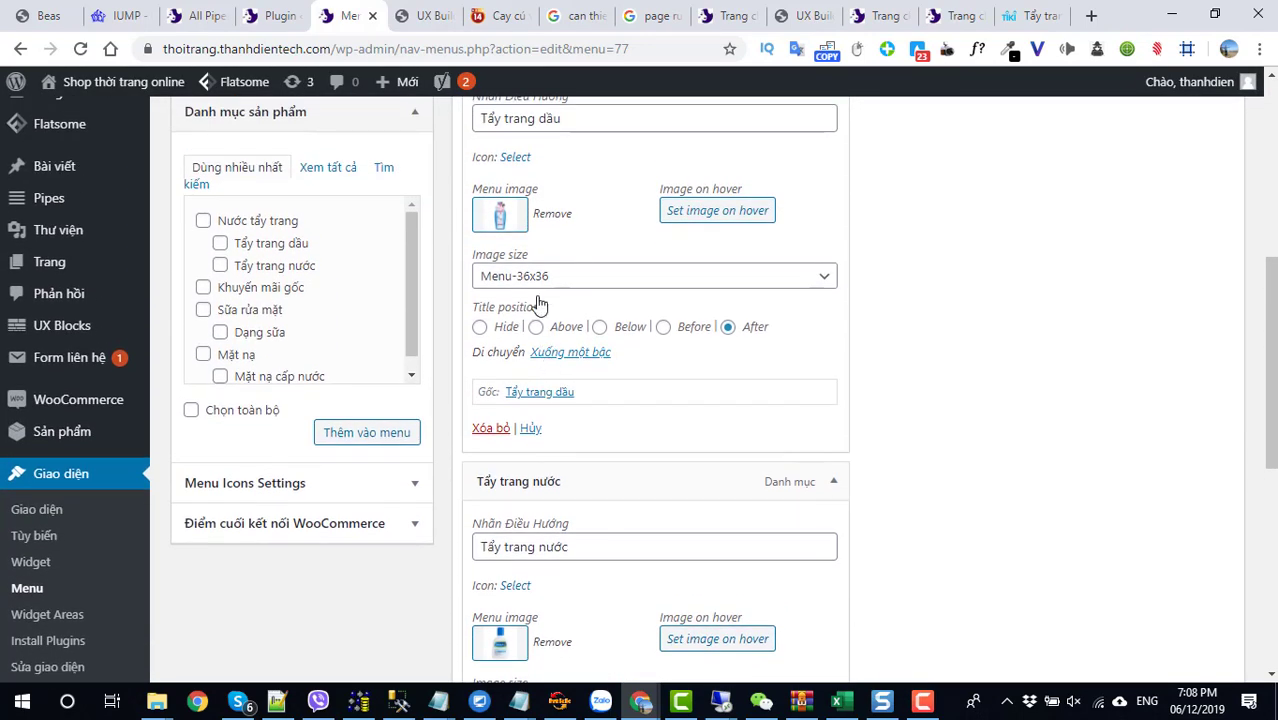
{"action": "left_click", "coordinate": [545, 216]}
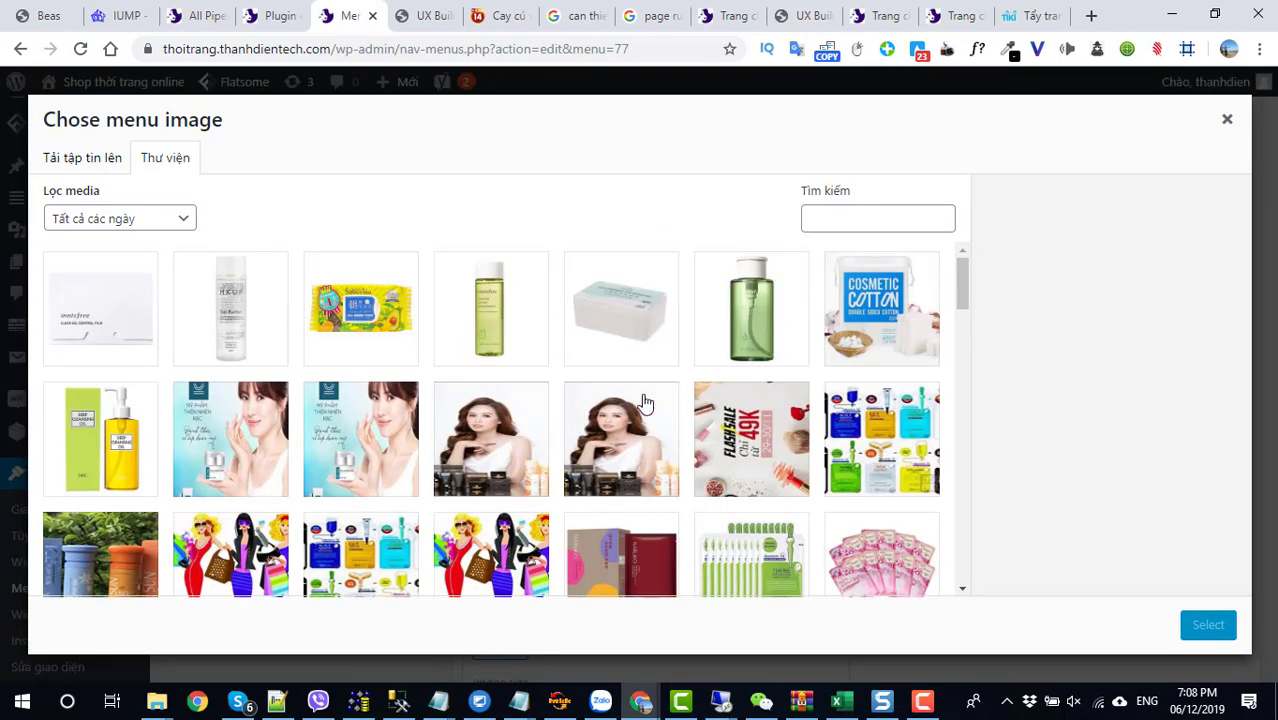
{"action": "scroll", "coordinate": [640, 400], "scroll_direction": "down", "scroll_amount": 3}
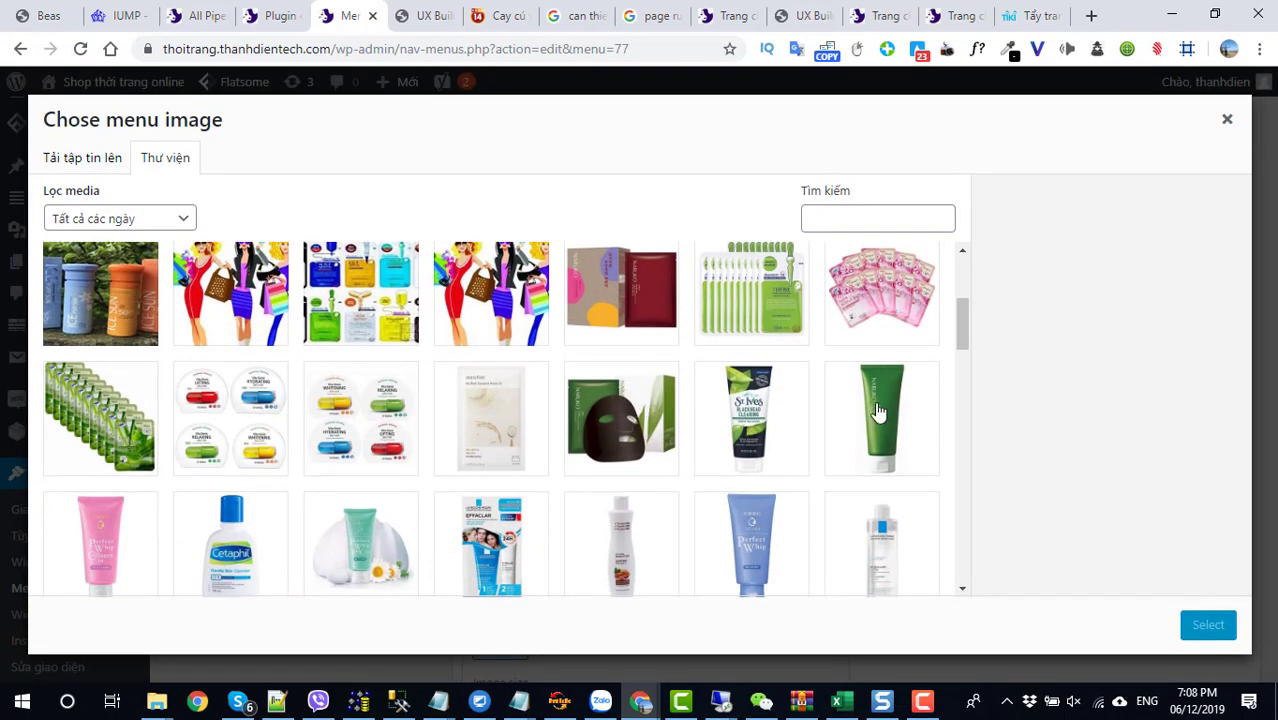
{"action": "left_click", "coordinate": [878, 412]}
{"action": "left_click", "coordinate": [1212, 626]}
{"action": "scroll", "coordinate": [1110, 570], "scroll_direction": "up", "scroll_amount": 5}
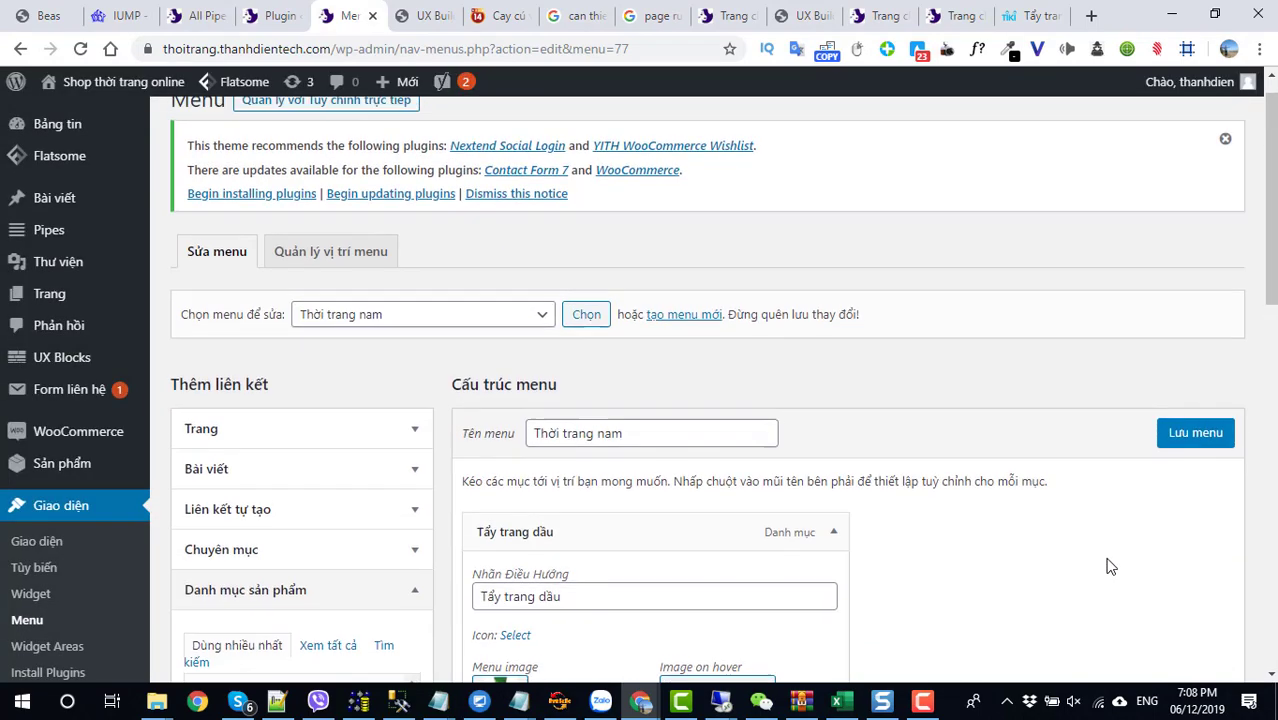
{"action": "left_click", "coordinate": [1177, 465]}
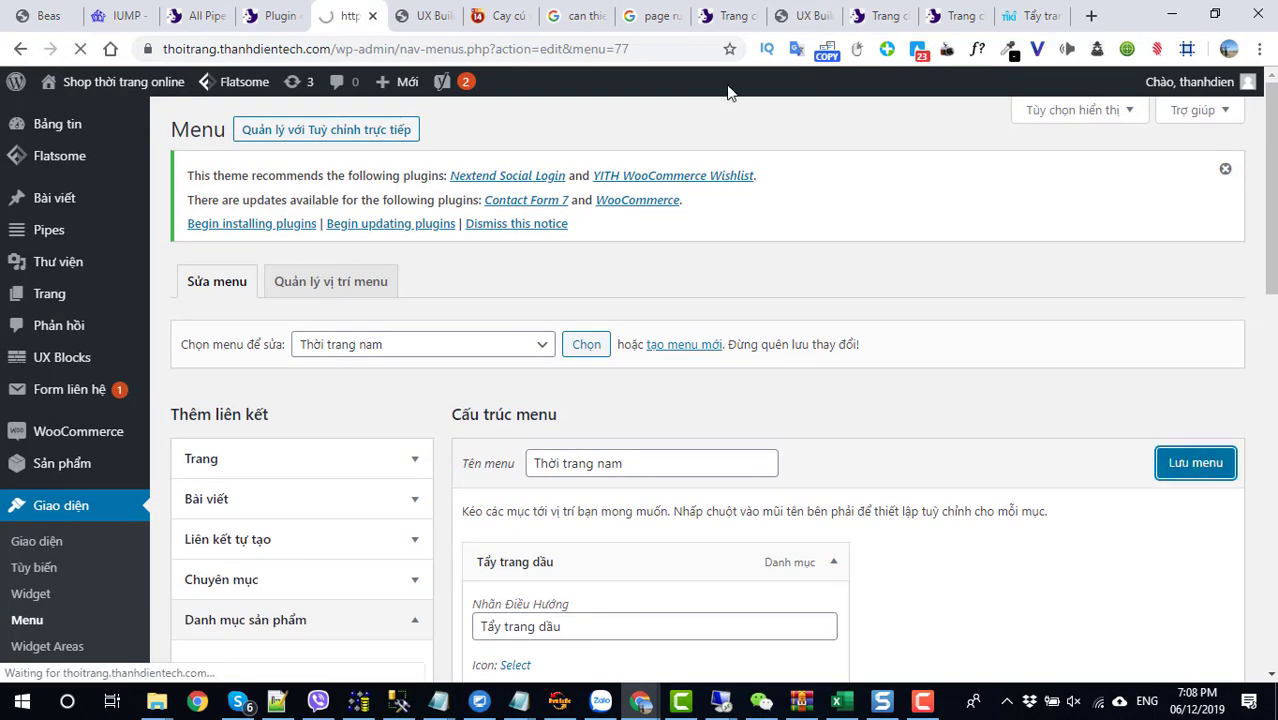
Step: Reload the shop homepage and check the sidebar menu of its Tẩy Trang section
{"action": "left_click", "coordinate": [948, 16]}
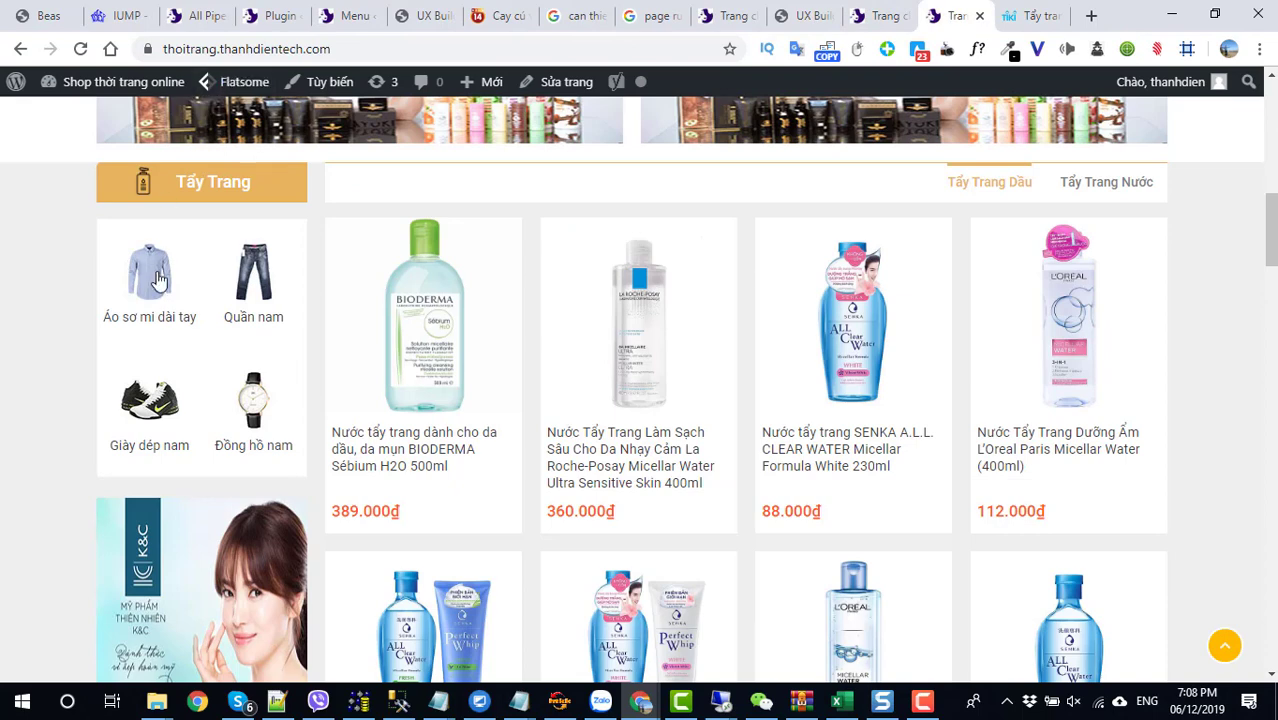
{"action": "left_click", "coordinate": [82, 51]}
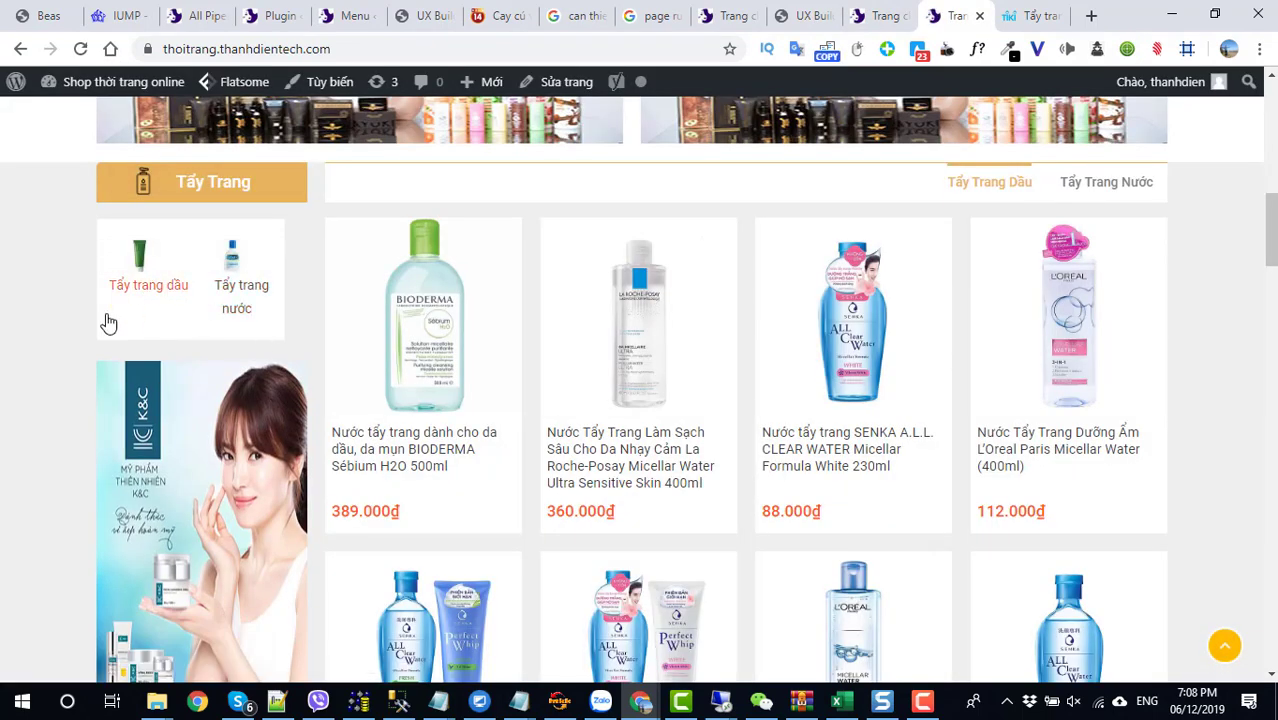
{"action": "scroll", "coordinate": [262, 450], "scroll_direction": "down", "scroll_amount": 2}
{"action": "scroll", "coordinate": [258, 440], "scroll_direction": "up", "scroll_amount": 2}
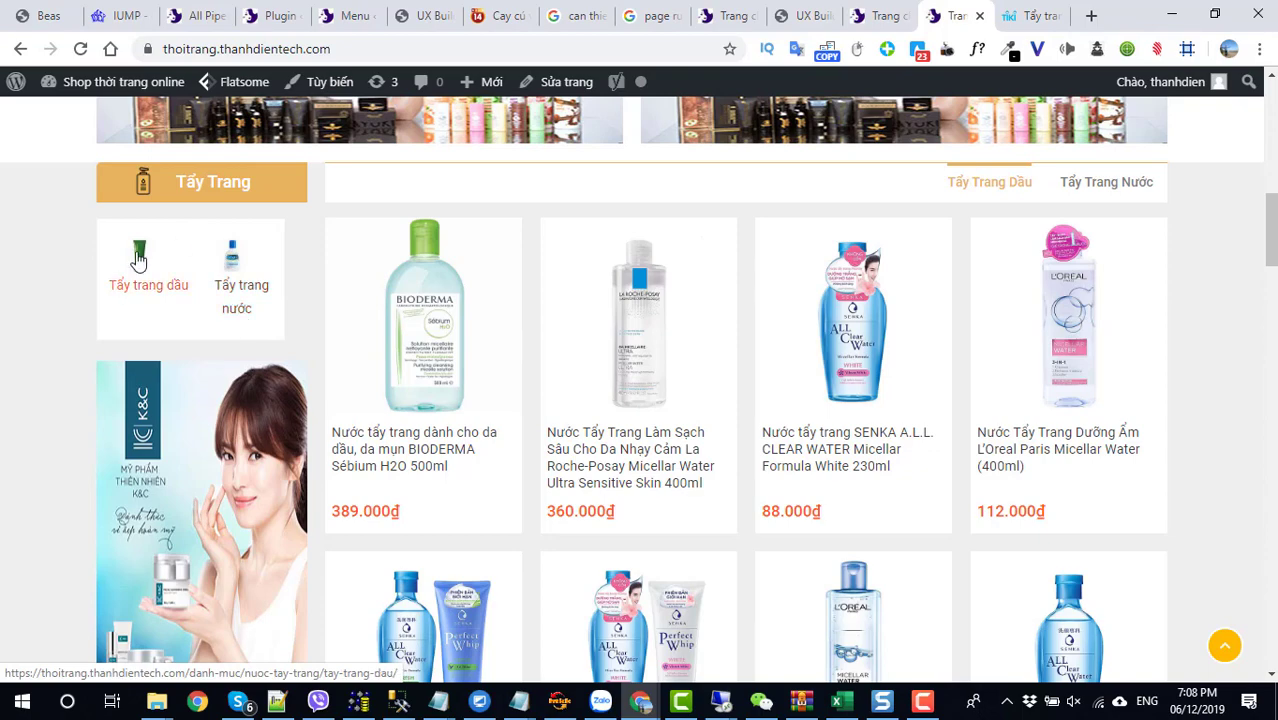
{"action": "scroll", "coordinate": [278, 325], "scroll_direction": "down", "scroll_amount": 5}
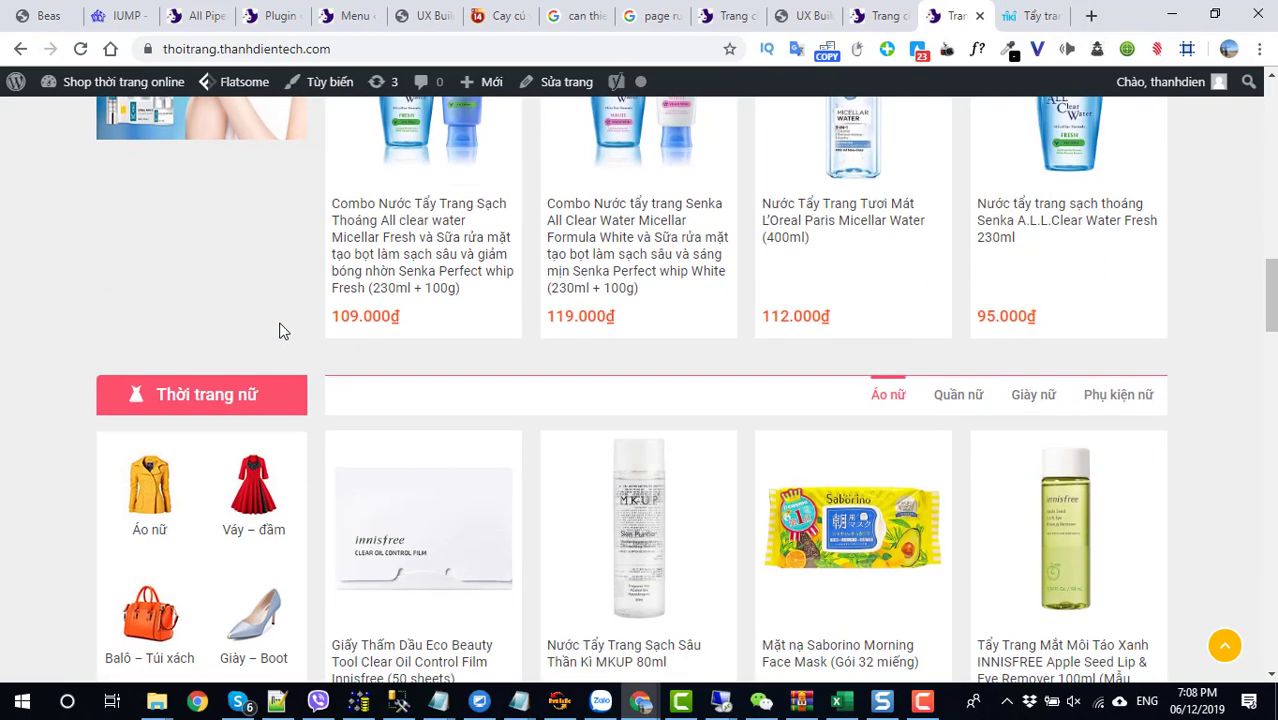
Step: Examine the Tẩy Trang section's sidebar items, banner and product grid, comparing its layout with the Thời trang nữ section
{"action": "scroll", "coordinate": [279, 328], "scroll_direction": "up", "scroll_amount": 7}
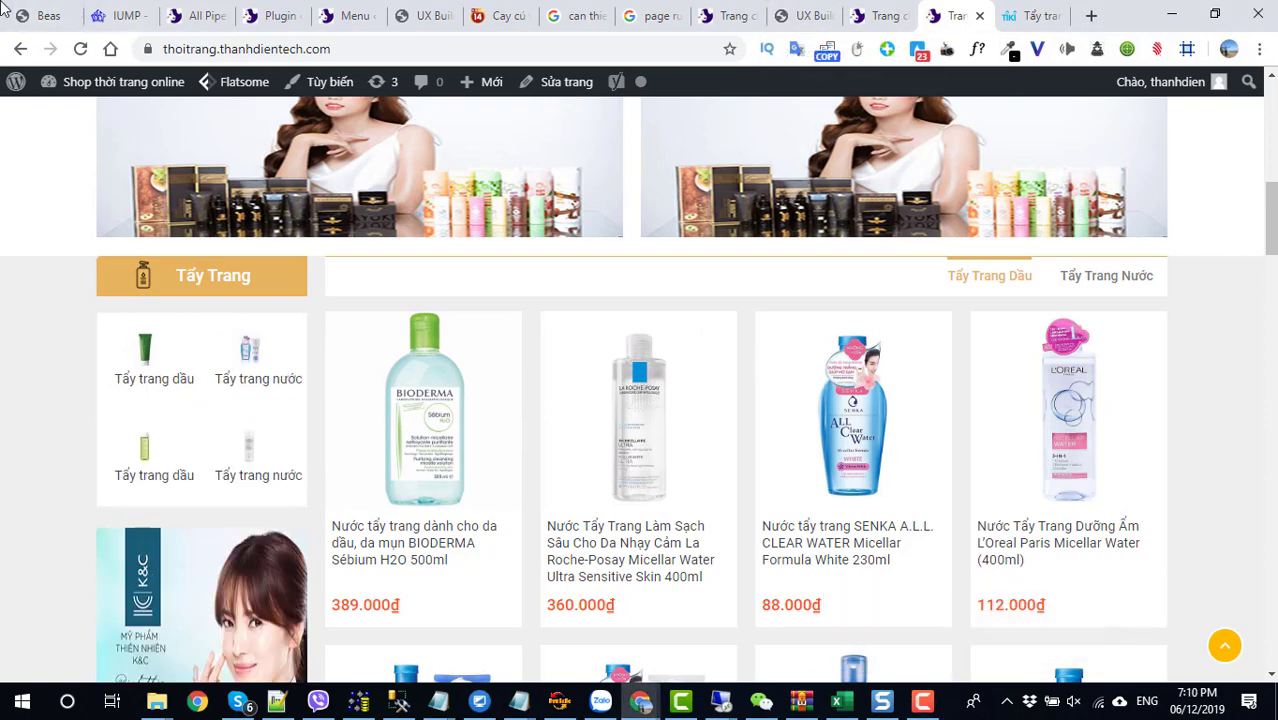
{"action": "scroll", "coordinate": [218, 385], "scroll_direction": "down", "scroll_amount": 2}
{"action": "scroll", "coordinate": [237, 294], "scroll_direction": "up", "scroll_amount": 1}
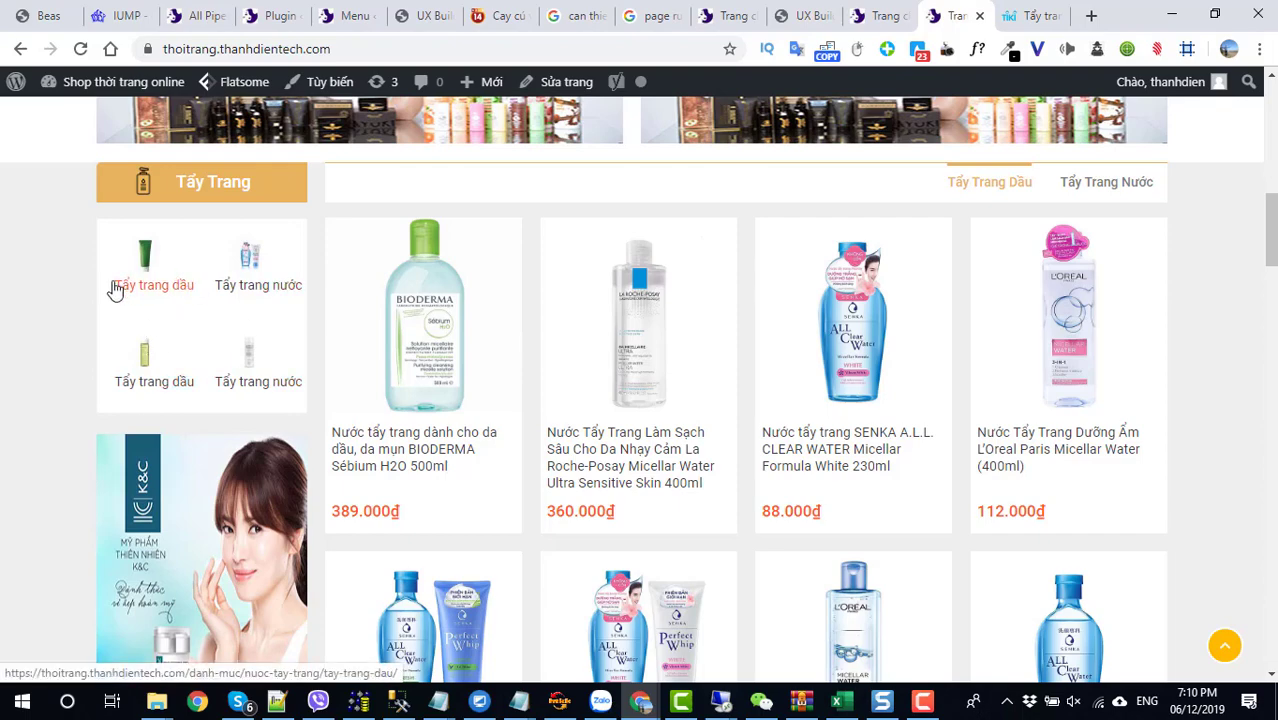
{"action": "scroll", "coordinate": [245, 312], "scroll_direction": "down", "scroll_amount": 5}
{"action": "scroll", "coordinate": [250, 331], "scroll_direction": "up", "scroll_amount": 5}
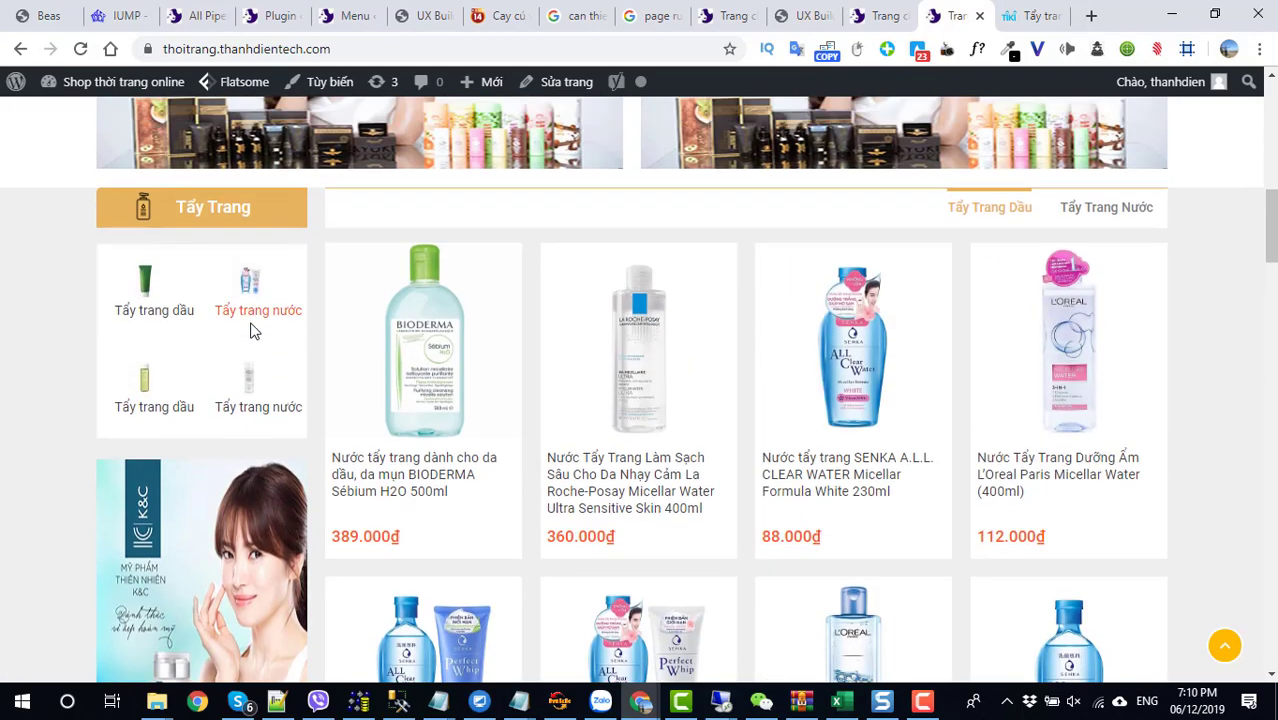
{"action": "scroll", "coordinate": [285, 372], "scroll_direction": "down", "scroll_amount": 4}
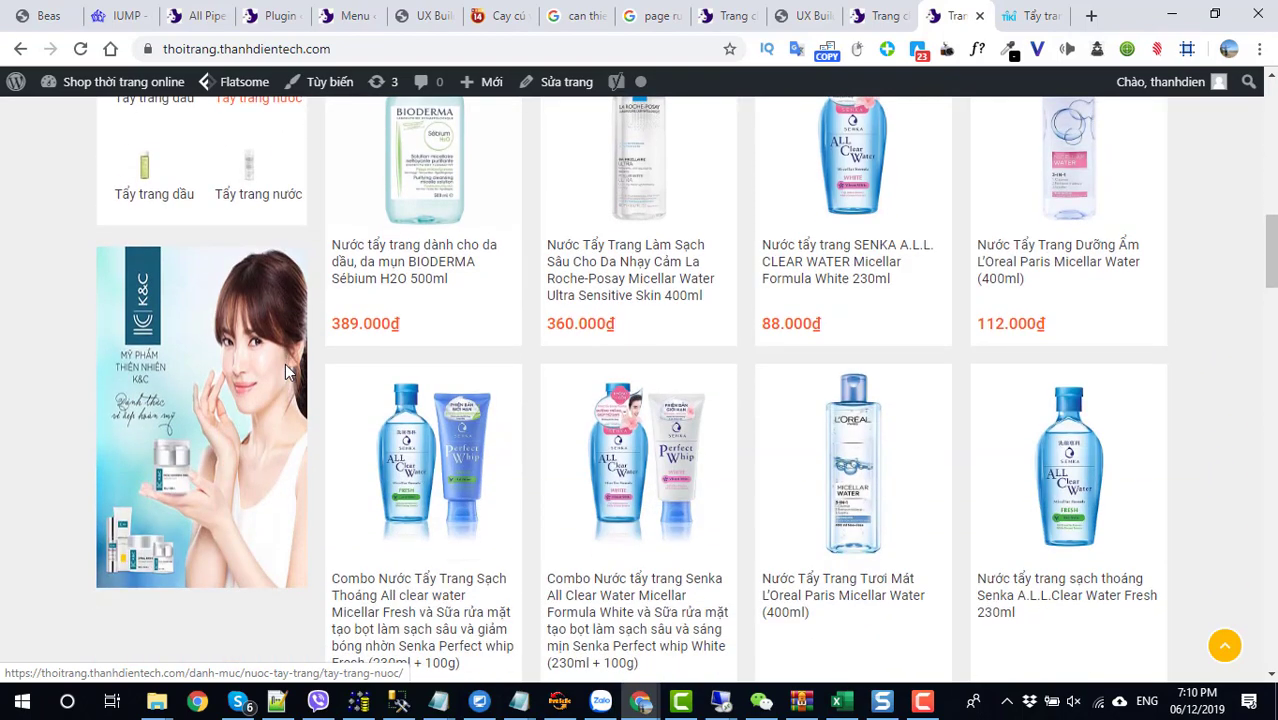
{"action": "scroll", "coordinate": [257, 317], "scroll_direction": "up", "scroll_amount": 3}
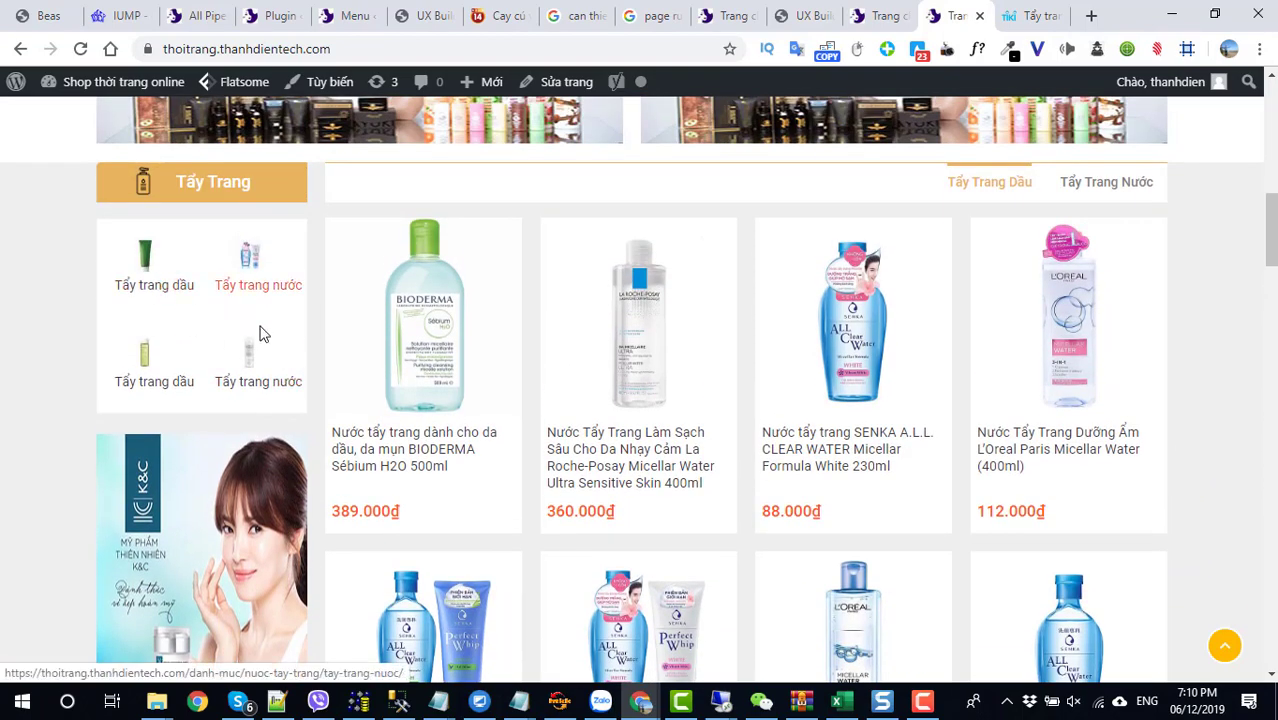
{"action": "scroll", "coordinate": [265, 364], "scroll_direction": "down", "scroll_amount": 5}
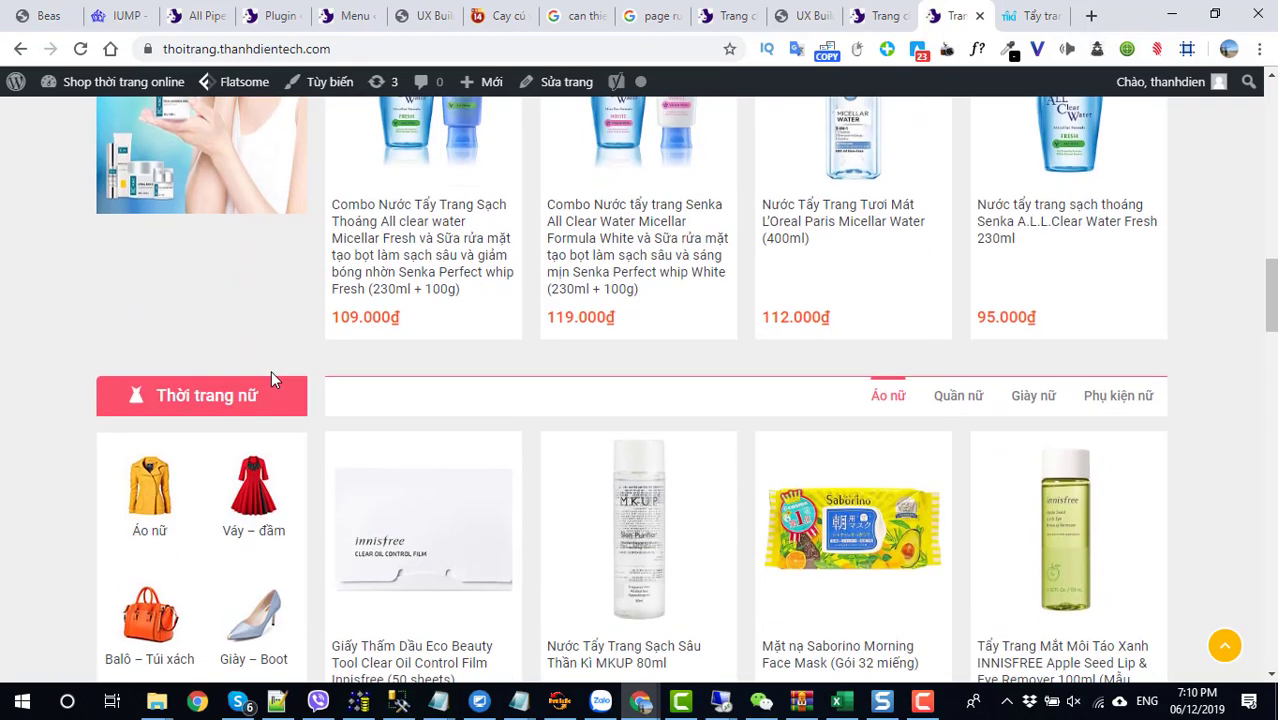
{"action": "scroll", "coordinate": [271, 379], "scroll_direction": "up", "scroll_amount": 12}
{"action": "scroll", "coordinate": [271, 379], "scroll_direction": "down", "scroll_amount": 8}
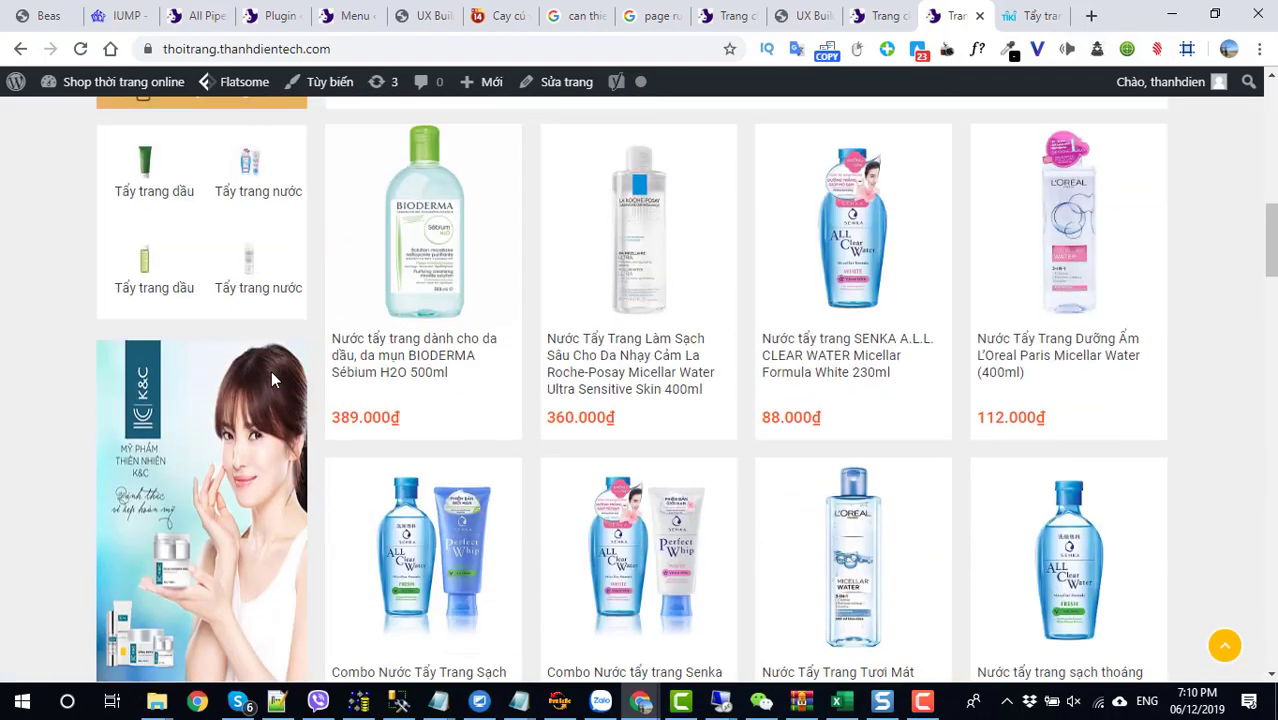
{"action": "scroll", "coordinate": [271, 378], "scroll_direction": "down", "scroll_amount": 2}
{"action": "scroll", "coordinate": [277, 374], "scroll_direction": "up", "scroll_amount": 3}
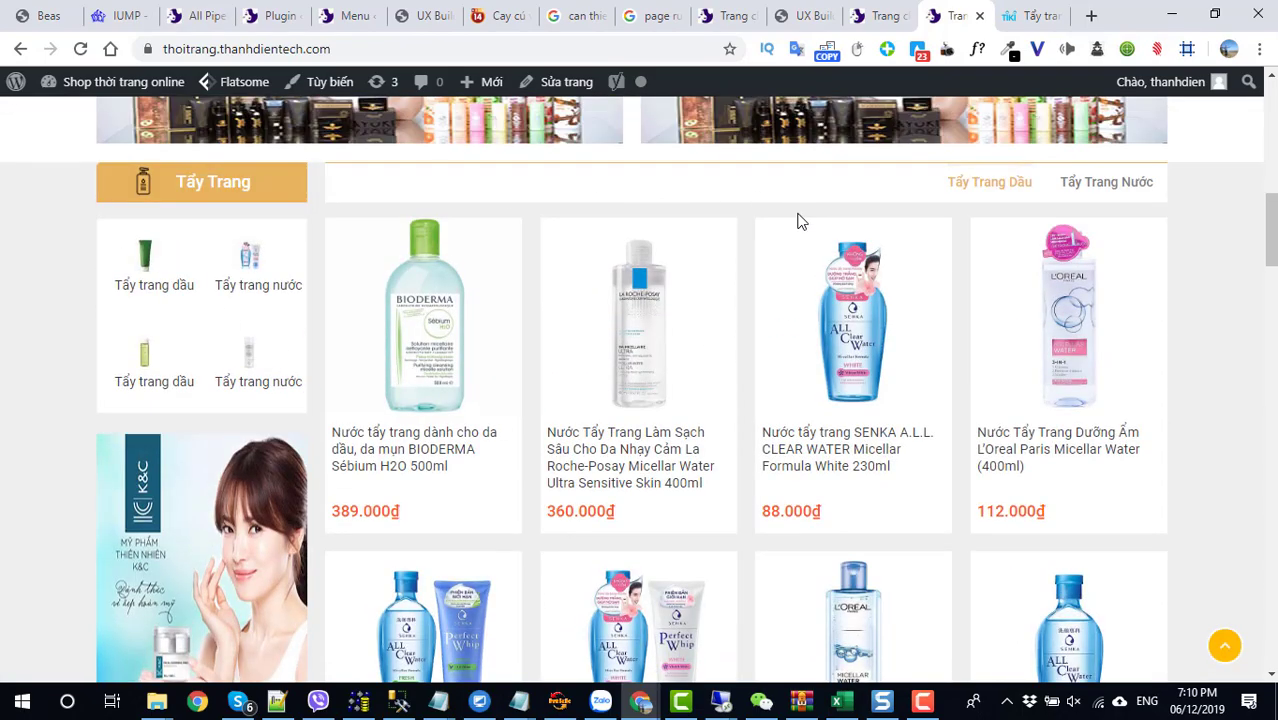
Step: Examine the remaining homepage sections, from Thời trang nữ through Có thể bạn thích to Tin tức – bài viết
{"action": "scroll", "coordinate": [371, 357], "scroll_direction": "down", "scroll_amount": 8}
{"action": "scroll", "coordinate": [414, 328], "scroll_direction": "up", "scroll_amount": 2}
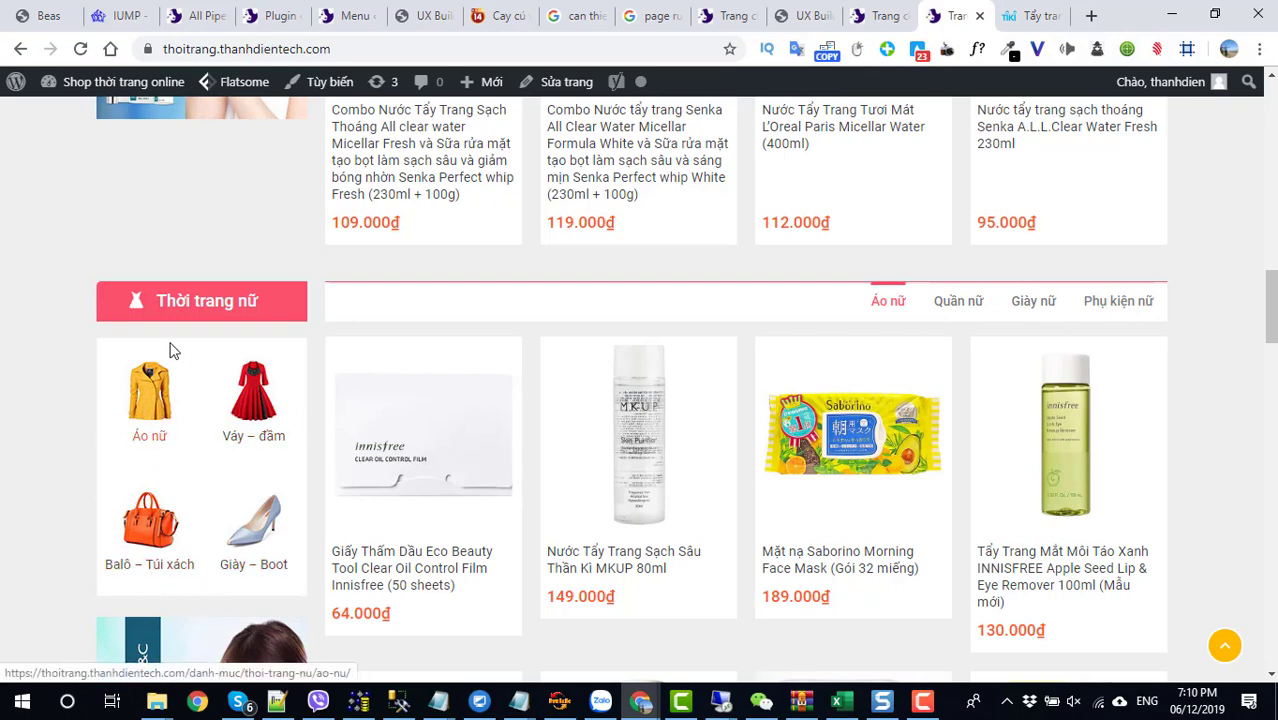
{"action": "scroll", "coordinate": [194, 342], "scroll_direction": "down", "scroll_amount": 3}
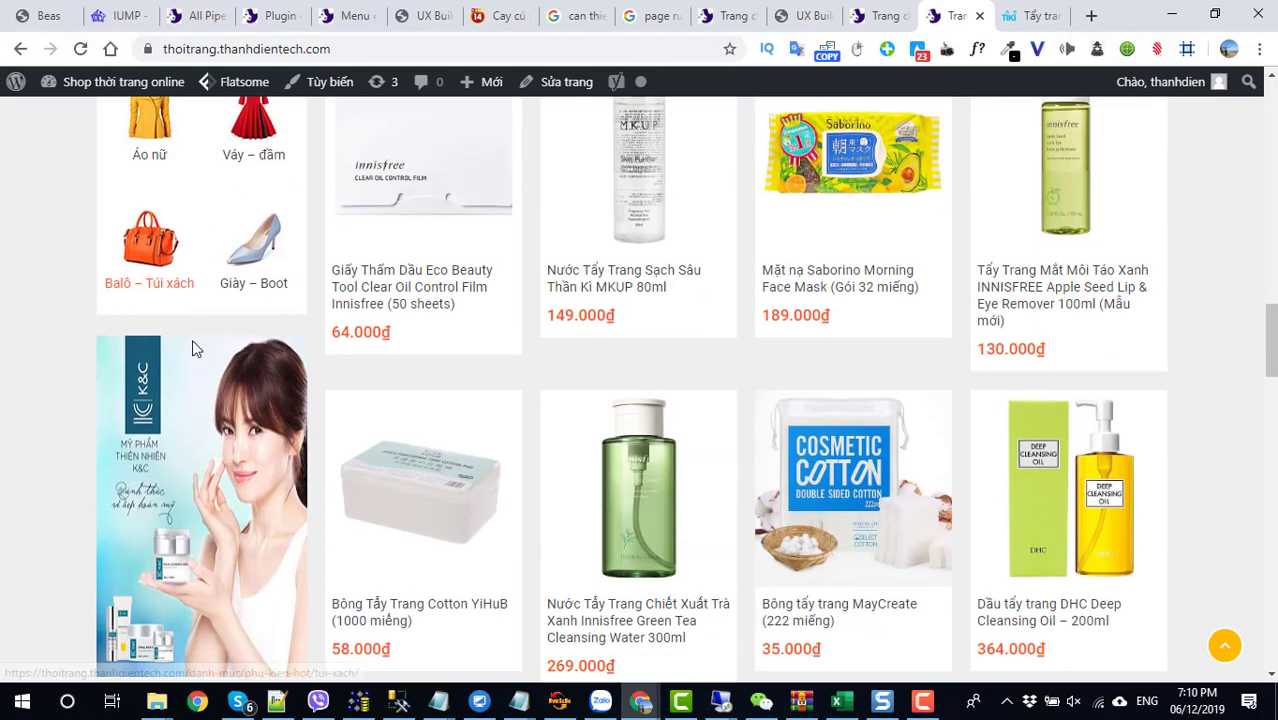
{"action": "scroll", "coordinate": [194, 342], "scroll_direction": "down", "scroll_amount": 5}
{"action": "scroll", "coordinate": [491, 422], "scroll_direction": "down", "scroll_amount": 10}
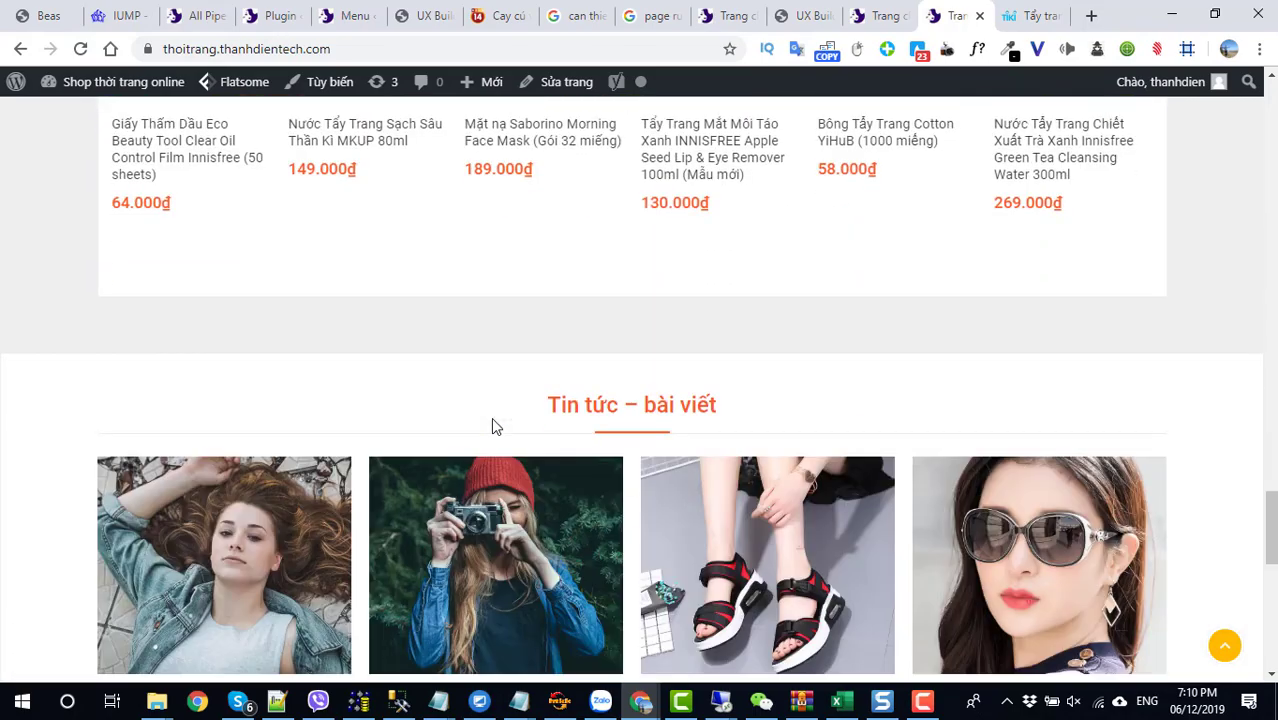
{"action": "scroll", "coordinate": [491, 422], "scroll_direction": "up", "scroll_amount": 8}
{"action": "scroll", "coordinate": [192, 512], "scroll_direction": "down", "scroll_amount": 2}
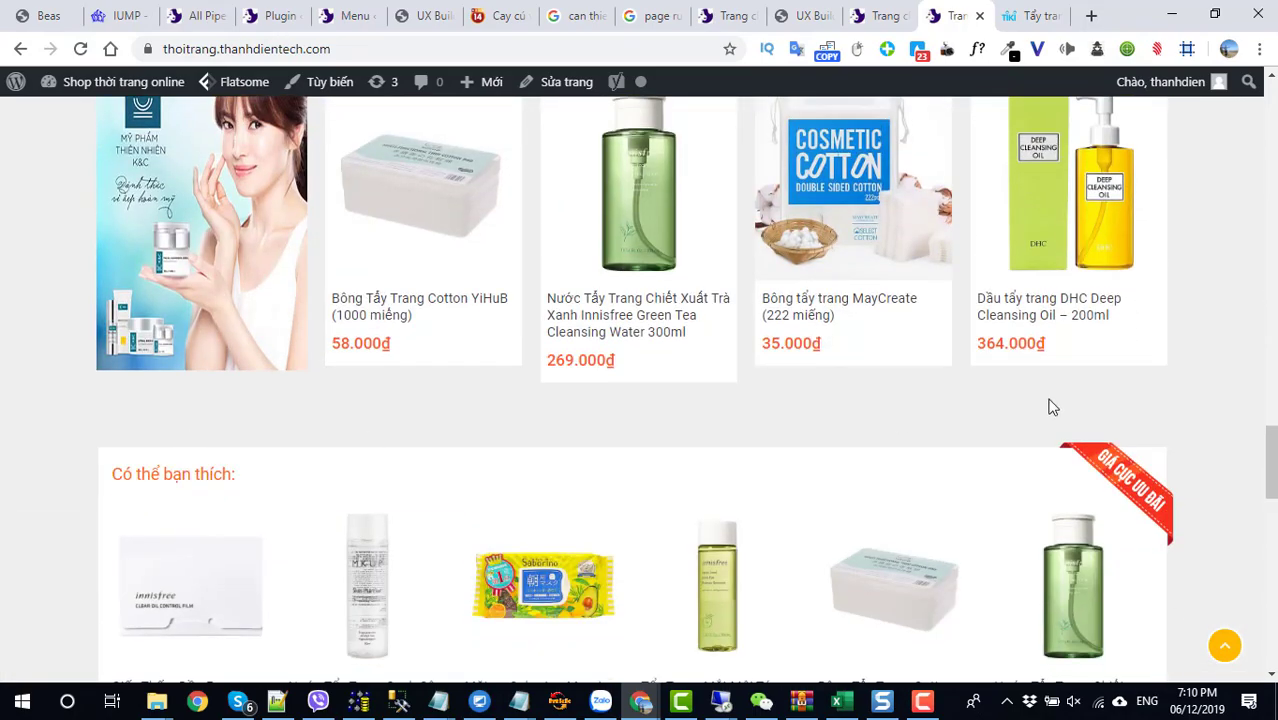
{"action": "scroll", "coordinate": [1050, 405], "scroll_direction": "down", "scroll_amount": 3}
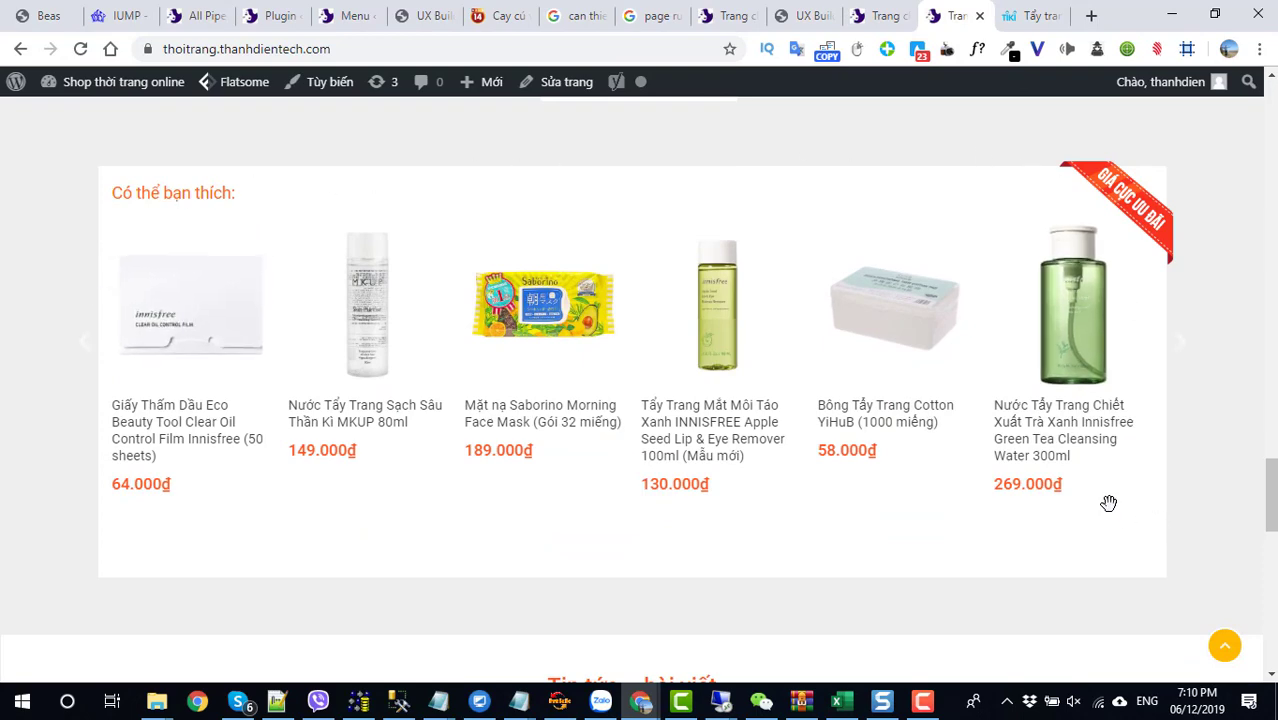
Step: Switch to the UX Builder editor of Trang chủ and return from the Widget Area settings to the page's section structure
{"action": "left_click", "coordinate": [414, 16]}
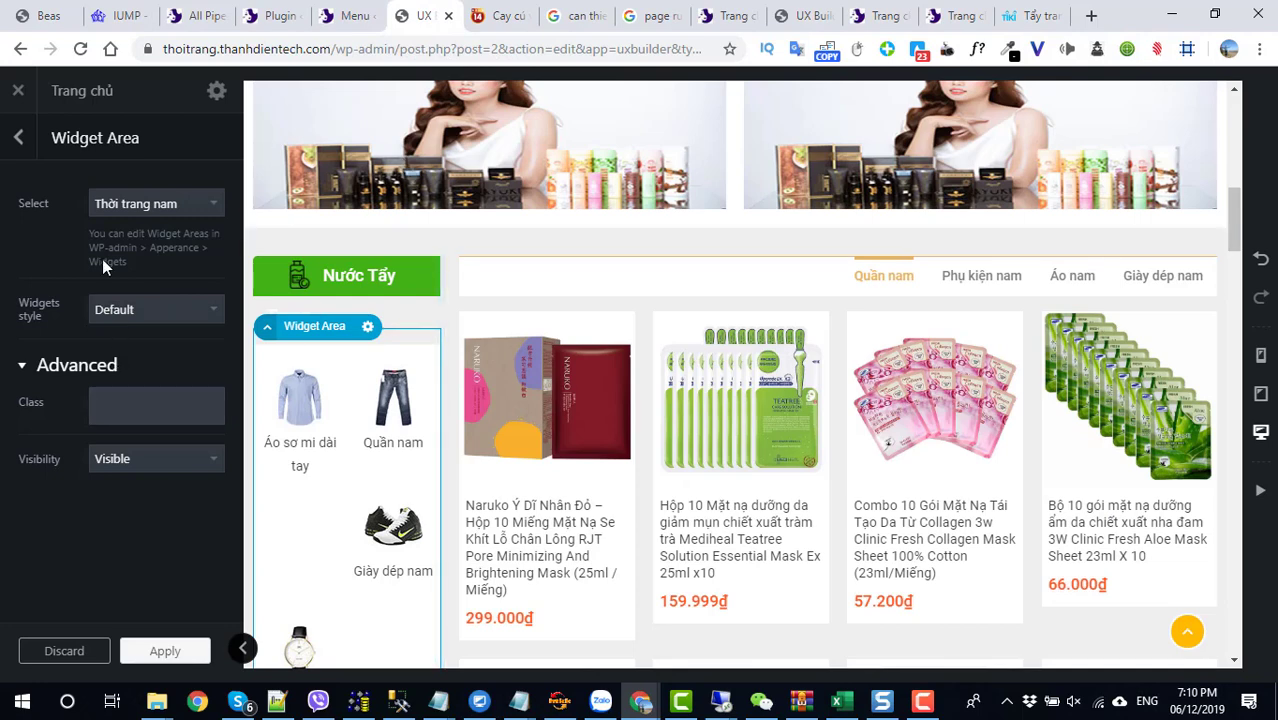
{"action": "left_click", "coordinate": [14, 140]}
{"action": "scroll", "coordinate": [105, 356], "scroll_direction": "down", "scroll_amount": 2}
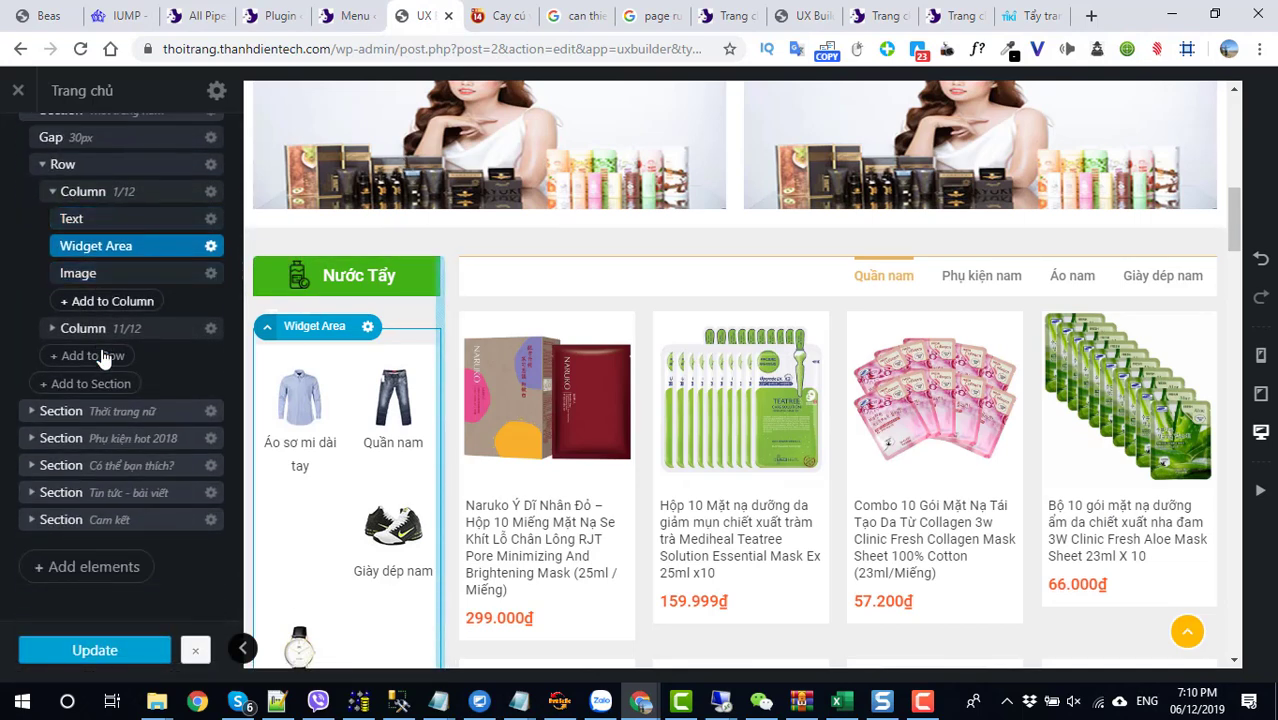